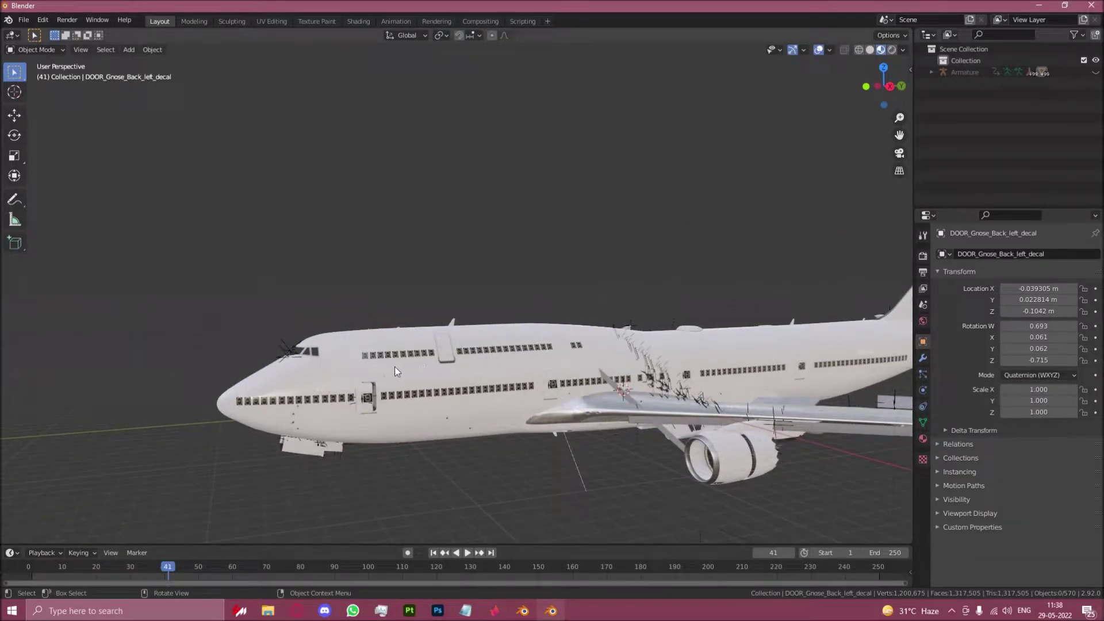
Add a mesh plane and move it beside the forward fuselage, to about X 9.39 m and Y -16.13 m.
{"action": "middle_click_drag", "start_coordinate": [437, 349], "coordinate": [462, 355], "text": "shift"}
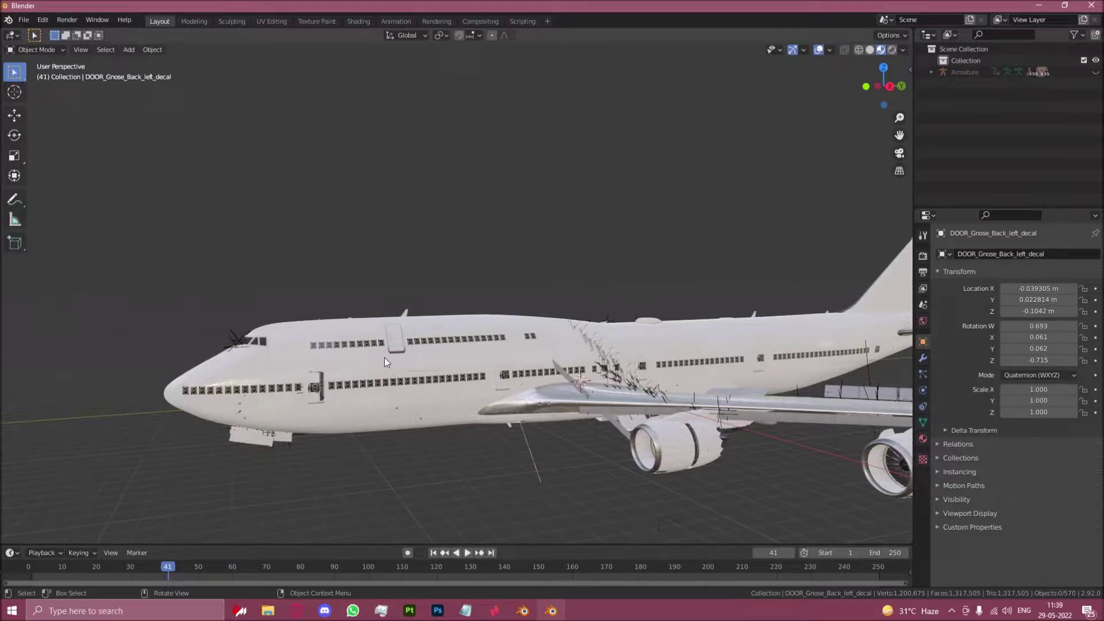
{"action": "left_click", "coordinate": [131, 51]}
{"action": "mouse_move", "coordinate": [144, 64]}
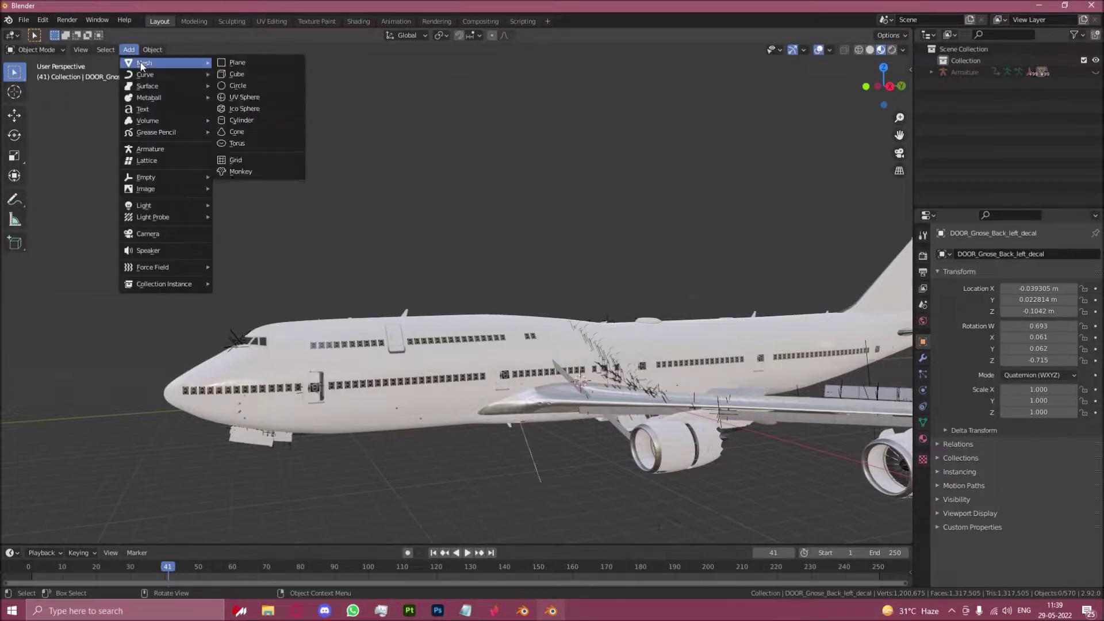
{"action": "left_click", "coordinate": [232, 64]}
{"action": "key", "text": "KP_1"}
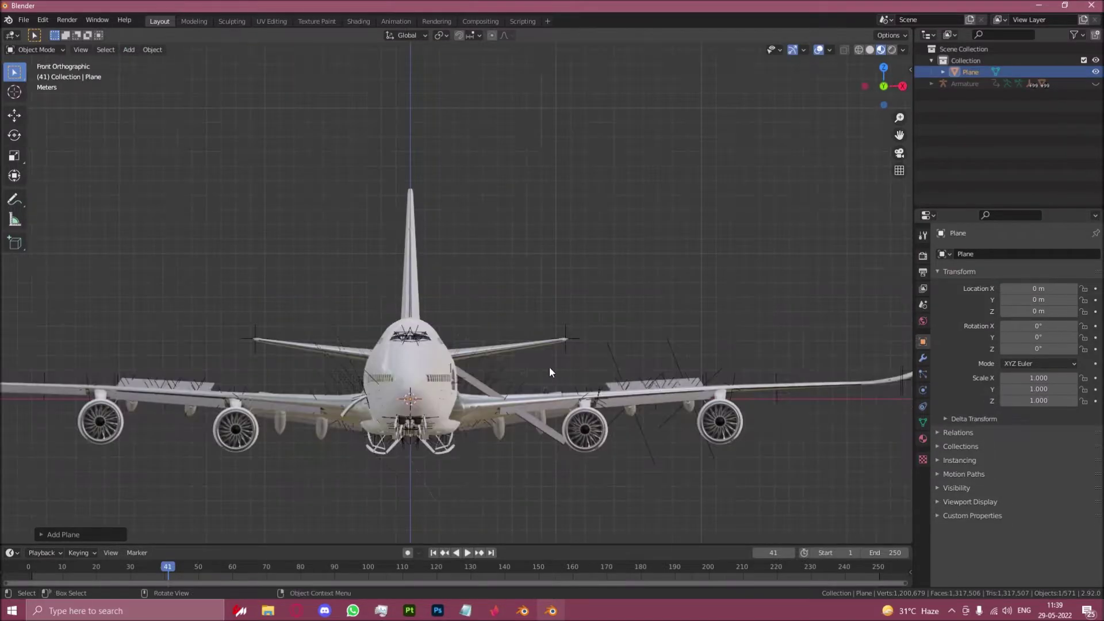
{"action": "key", "text": "g"}
{"action": "key", "text": "x"}
{"action": "key", "text": "KP_3"}
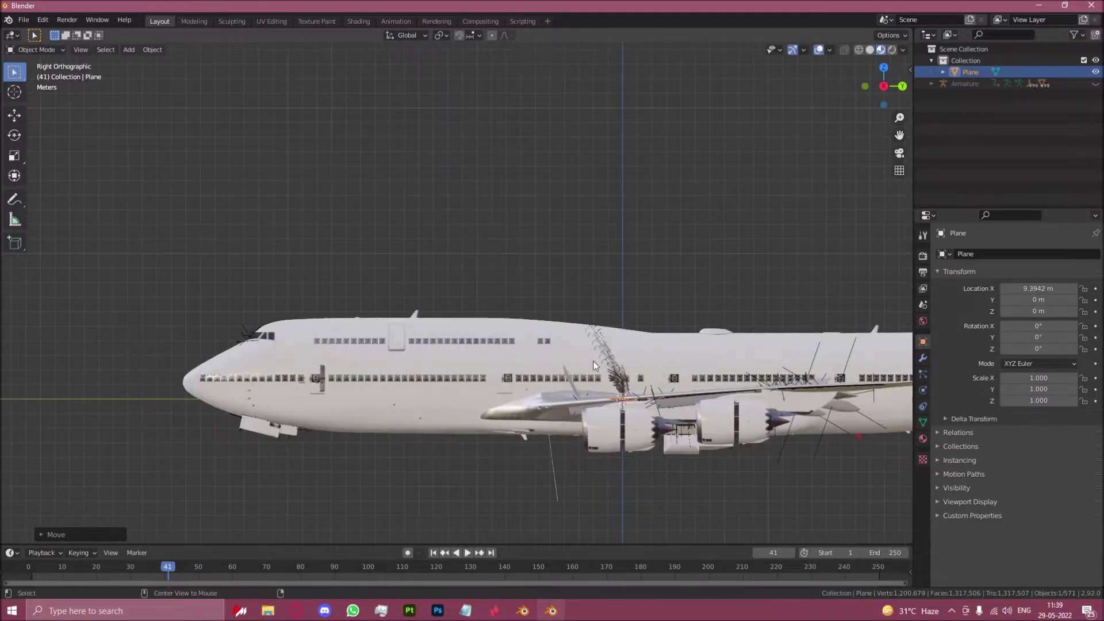
{"action": "key", "text": "y"}
Rotate the plane 90° about the global Y axis so it stands upright facing the fuselage side.
{"action": "key", "text": "KP_1"}
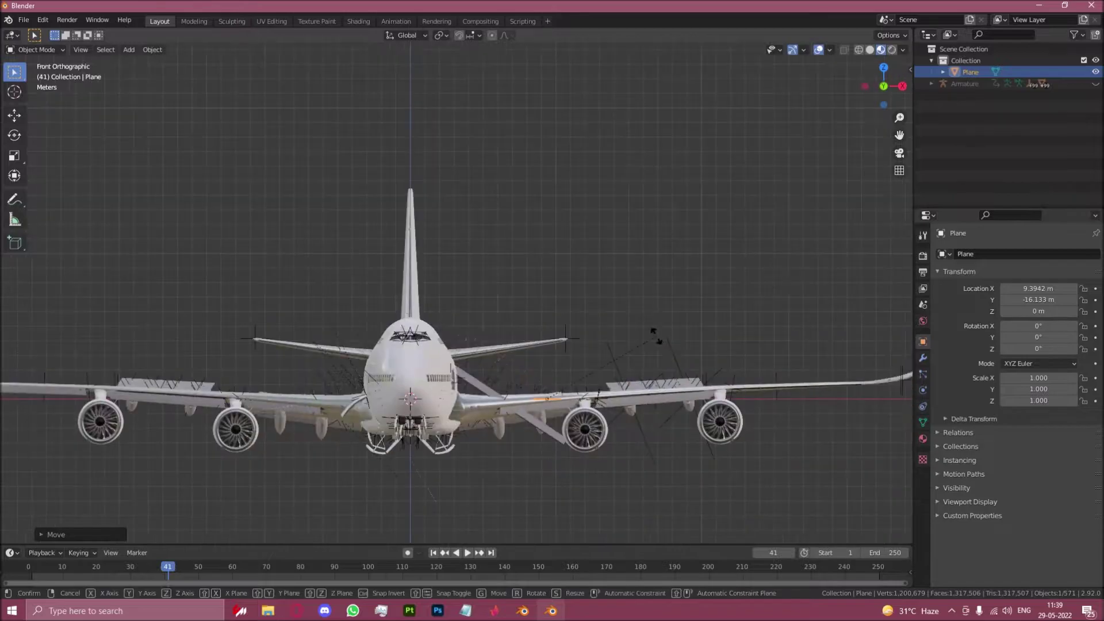
{"action": "key", "text": "r"}
{"action": "key", "text": "y"}
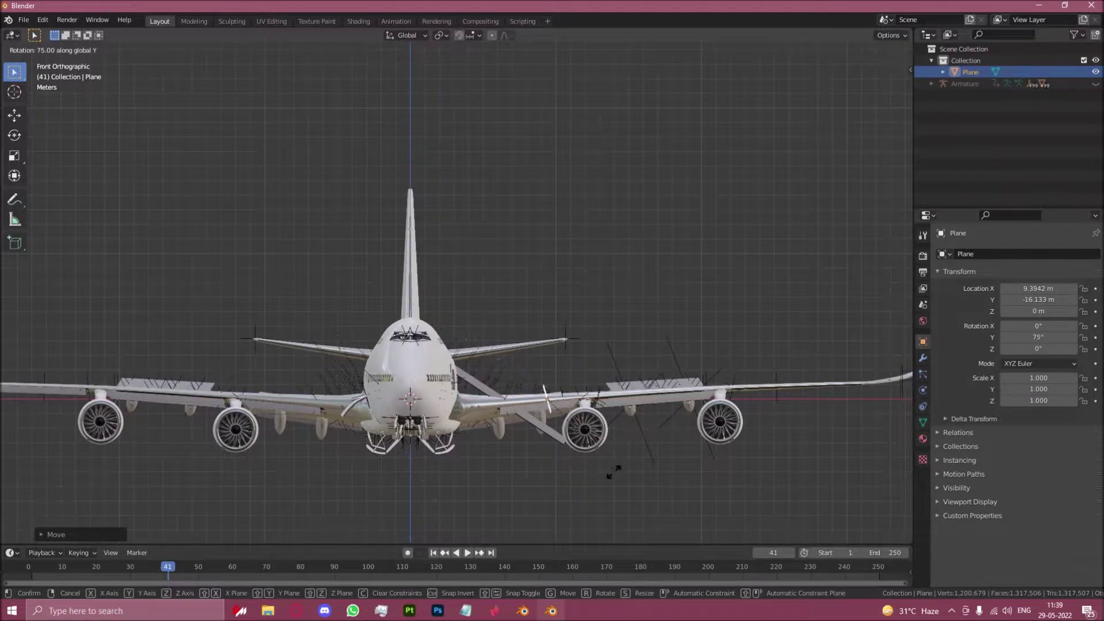
{"action": "left_click", "coordinate": [596, 481], "text": "ctrl"}
Raise the plane along Z to about 2.75 m, between the upper and lower window rows.
{"action": "key", "text": "KP_3"}
{"action": "key", "text": "g"}
{"action": "key", "text": "z"}
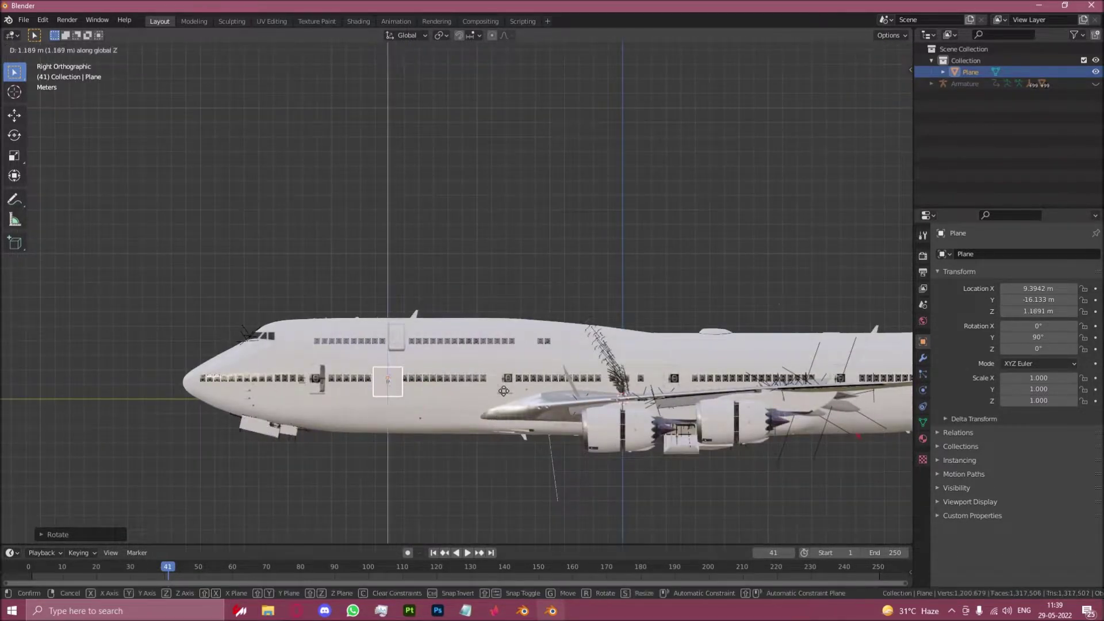
{"action": "left_click", "coordinate": [506, 373]}
{"action": "scroll", "coordinate": [391, 342], "scroll_direction": "up", "scroll_amount": 5}
{"action": "scroll", "coordinate": [576, 230], "scroll_direction": "up", "scroll_amount": 1}
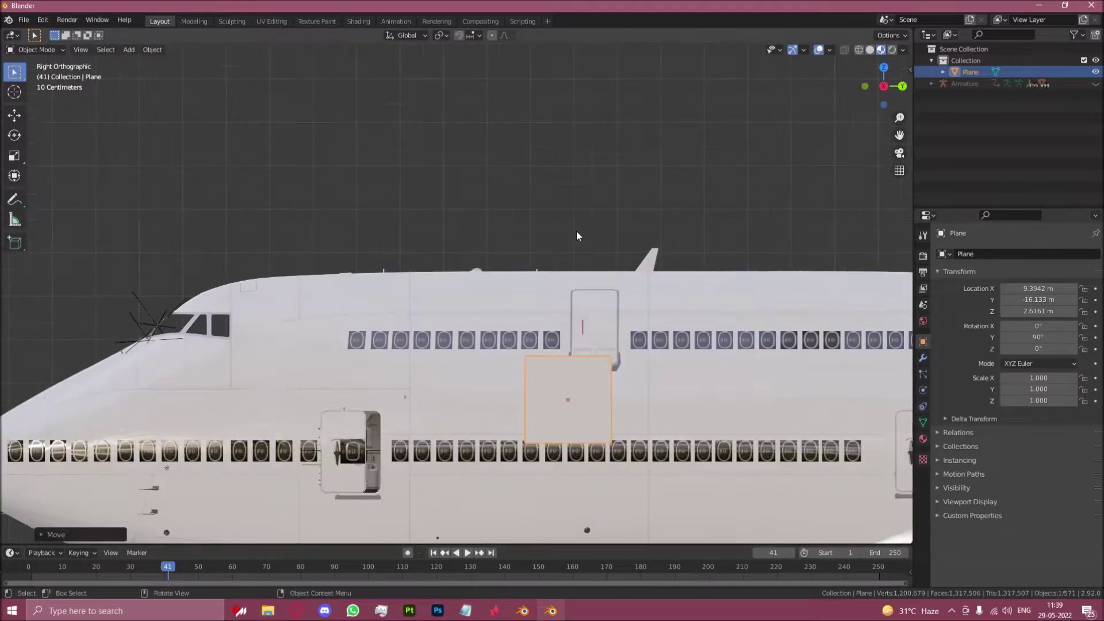
{"action": "key", "text": "g"}
{"action": "key", "text": "x"}
{"action": "key", "text": "y"}
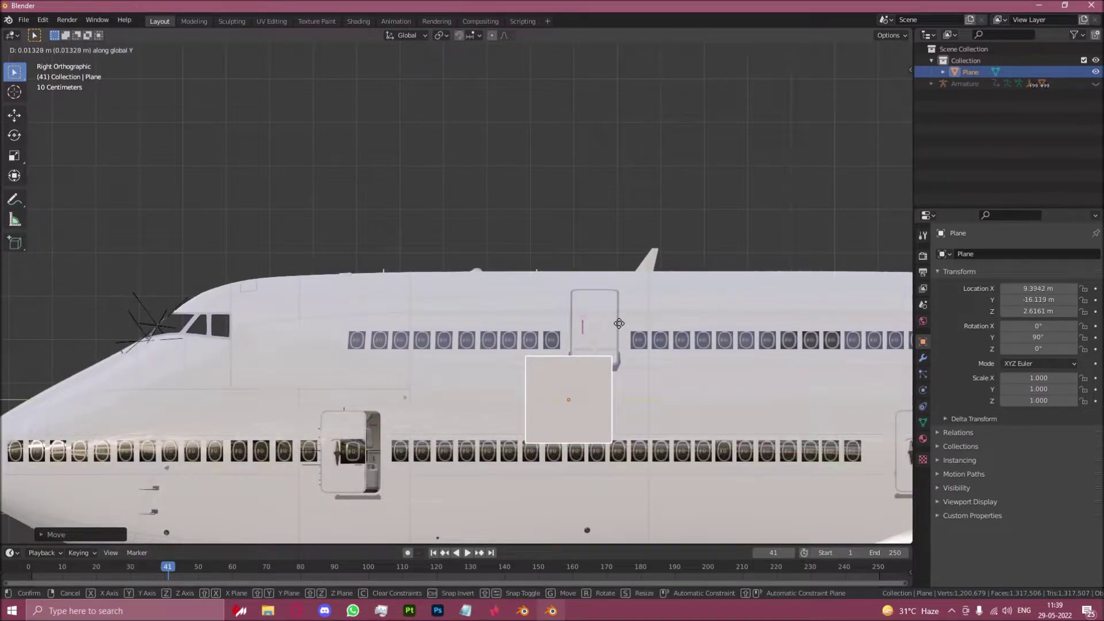
{"action": "key", "text": "z"}
{"action": "left_click", "coordinate": [615, 331]}
{"action": "middle_click_drag", "start_coordinate": [632, 352], "coordinate": [532, 336], "text": "shift"}
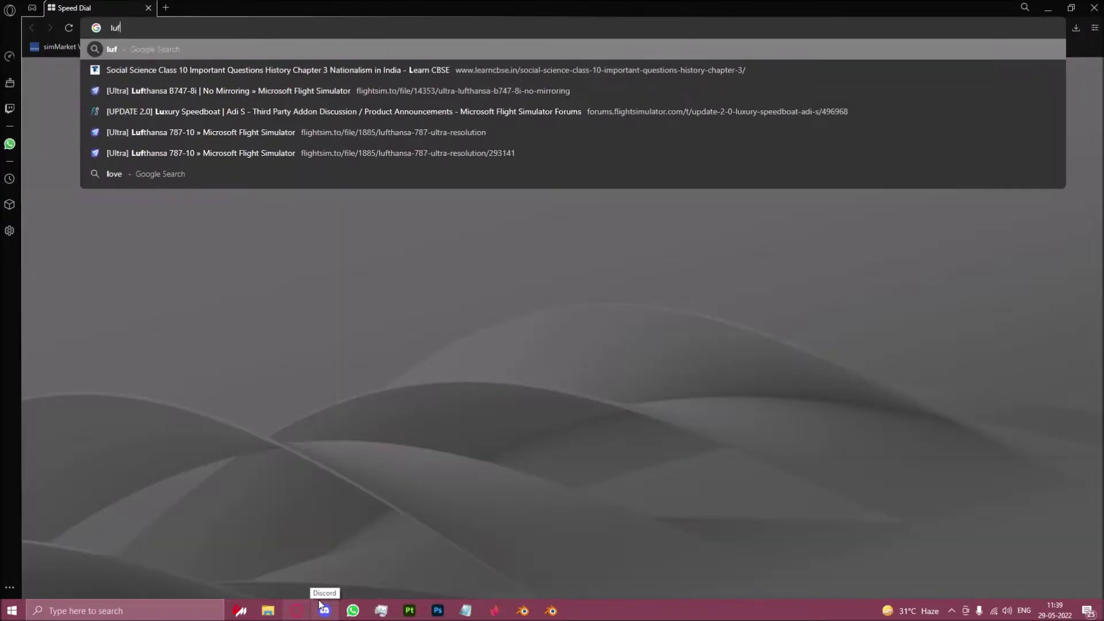
Search Google Images for "lufthansa 747" and open a side-view photo showing the airline title on the fuselage.
{"action": "type", "text": " 747"}
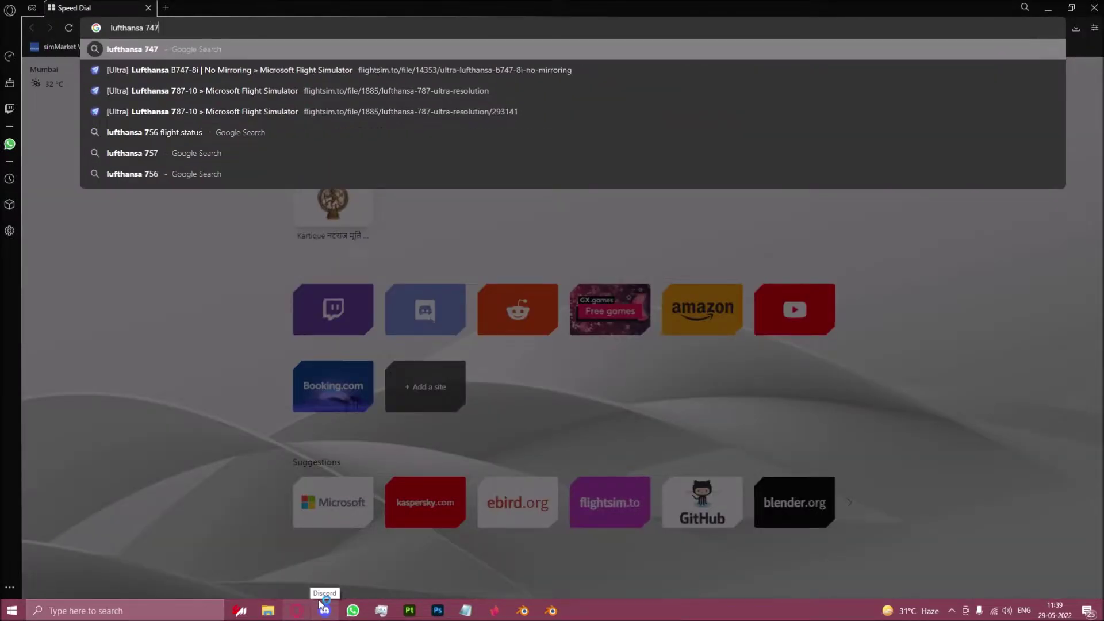
{"action": "key", "text": "Return"}
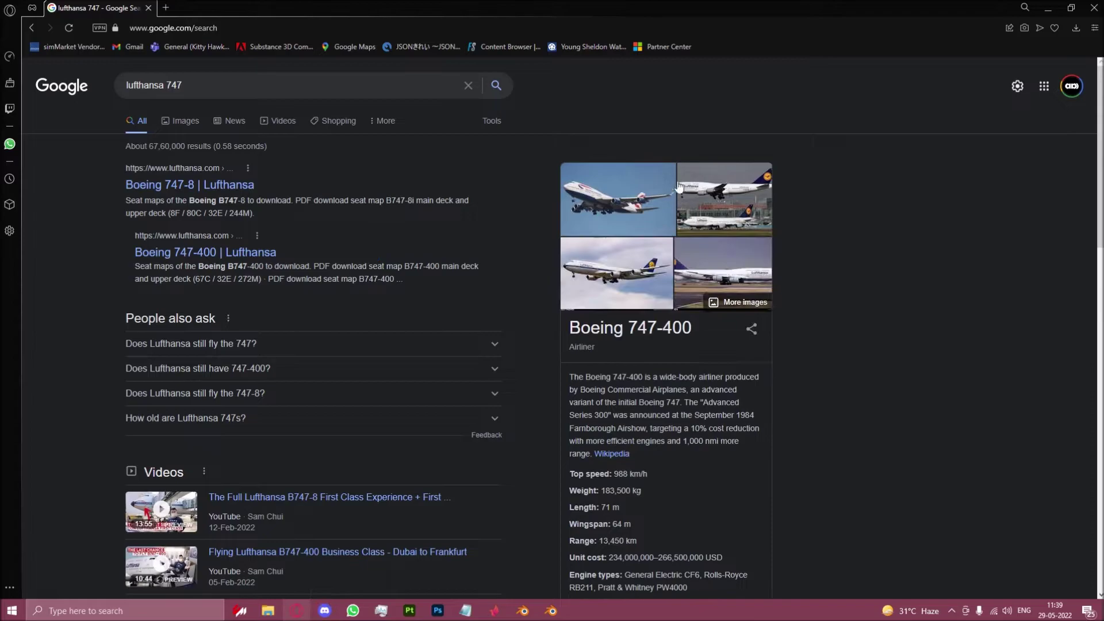
{"action": "left_click", "coordinate": [660, 217]}
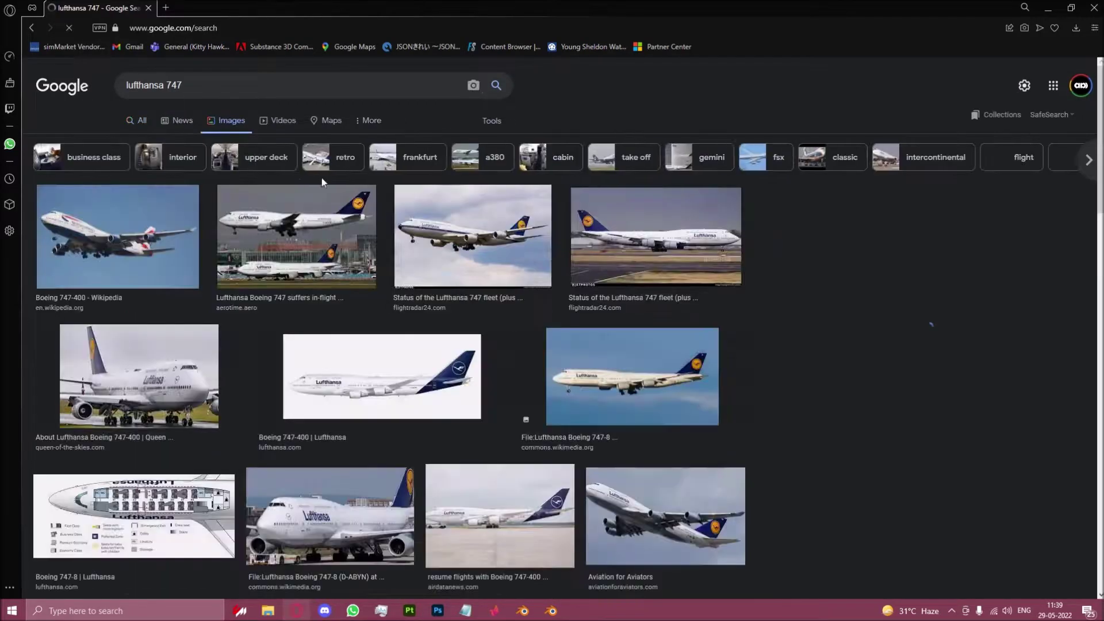
{"action": "scroll", "coordinate": [792, 240], "scroll_direction": "up", "scroll_amount": 2}
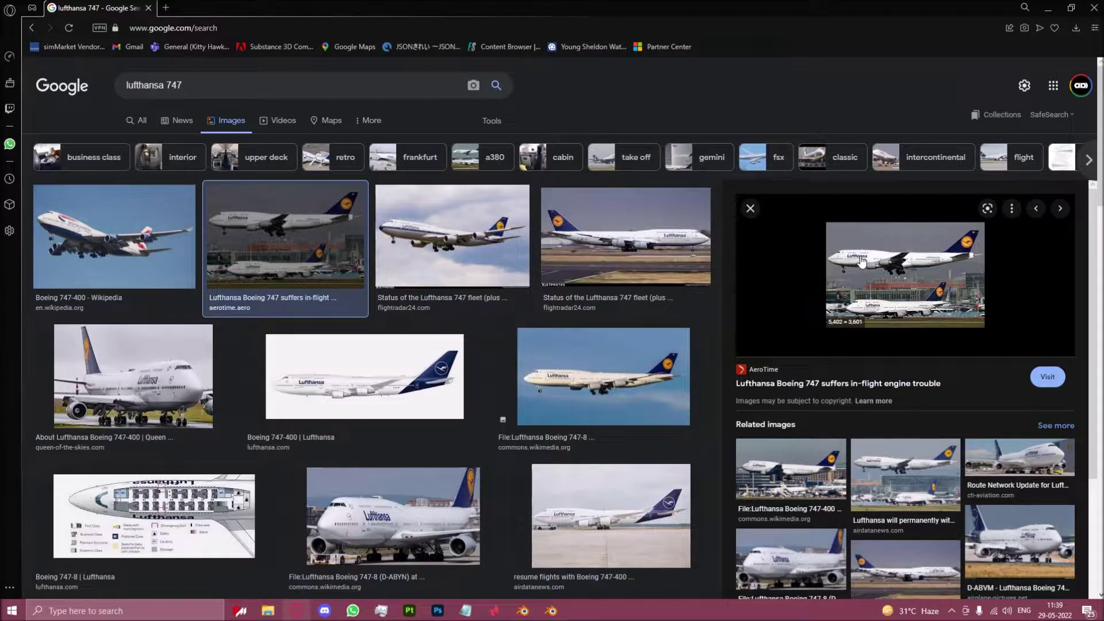
{"action": "left_click", "coordinate": [662, 260]}
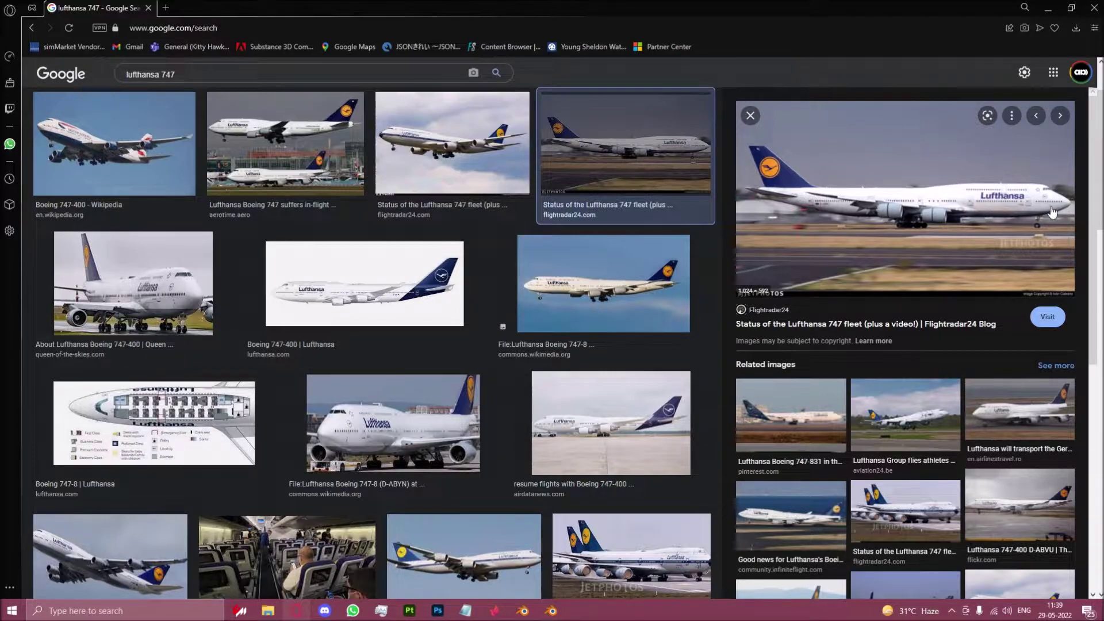
Return to Blender and scale the plane to about 0.79 in height and 5.63 in length along the fuselage.
{"action": "key", "text": "alt+Tab"}
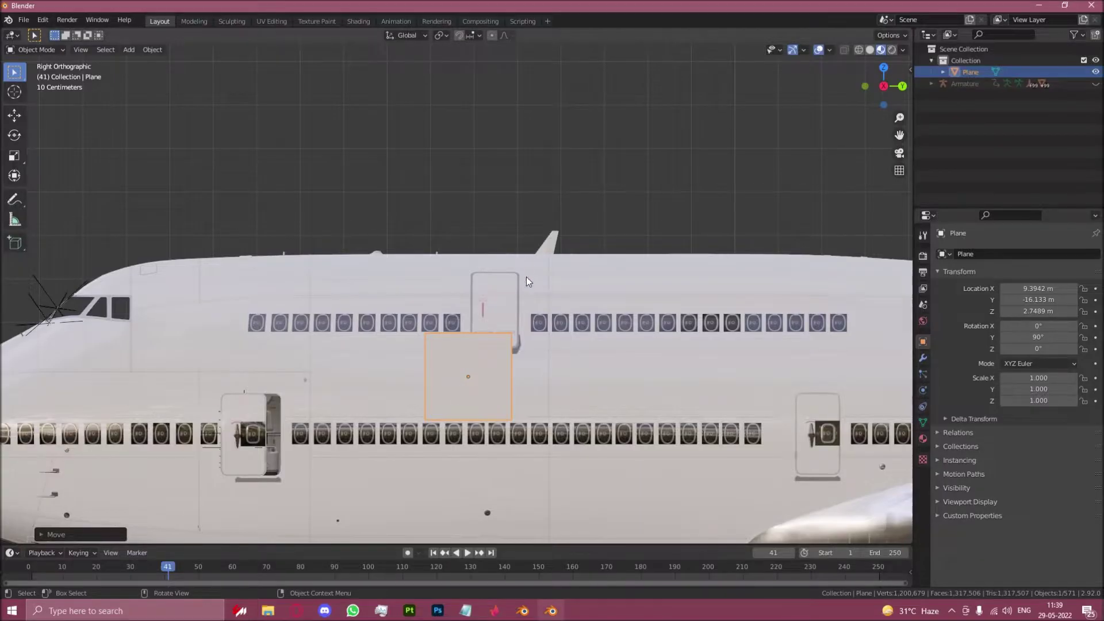
{"action": "key", "text": "s"}
{"action": "key", "text": "z"}
{"action": "key", "text": "Return"}
{"action": "key", "text": "s"}
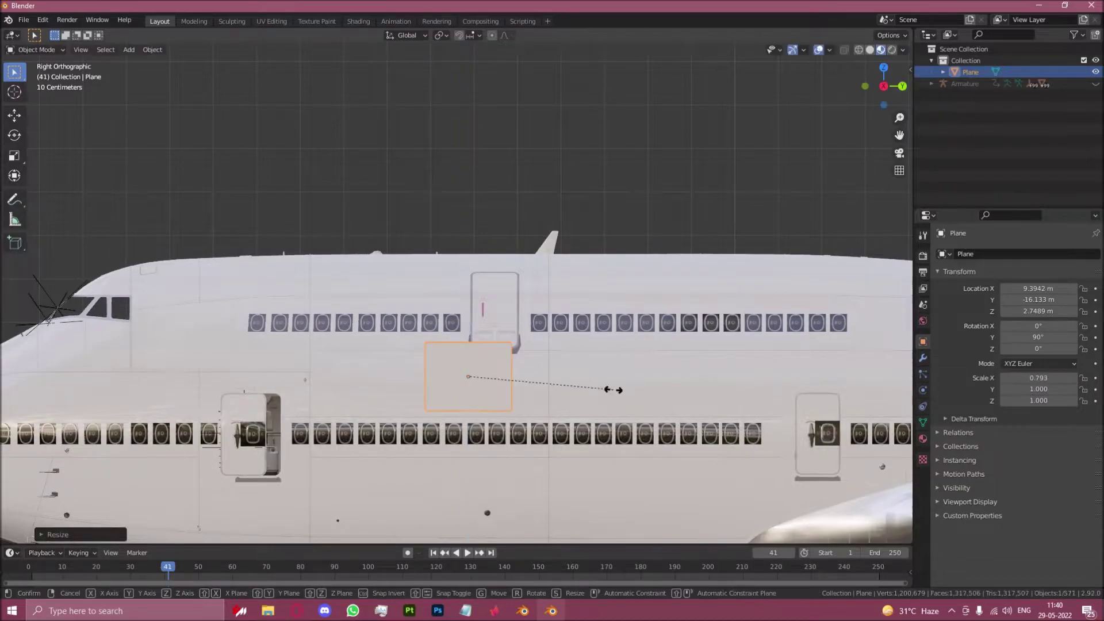
{"action": "key", "text": "y"}
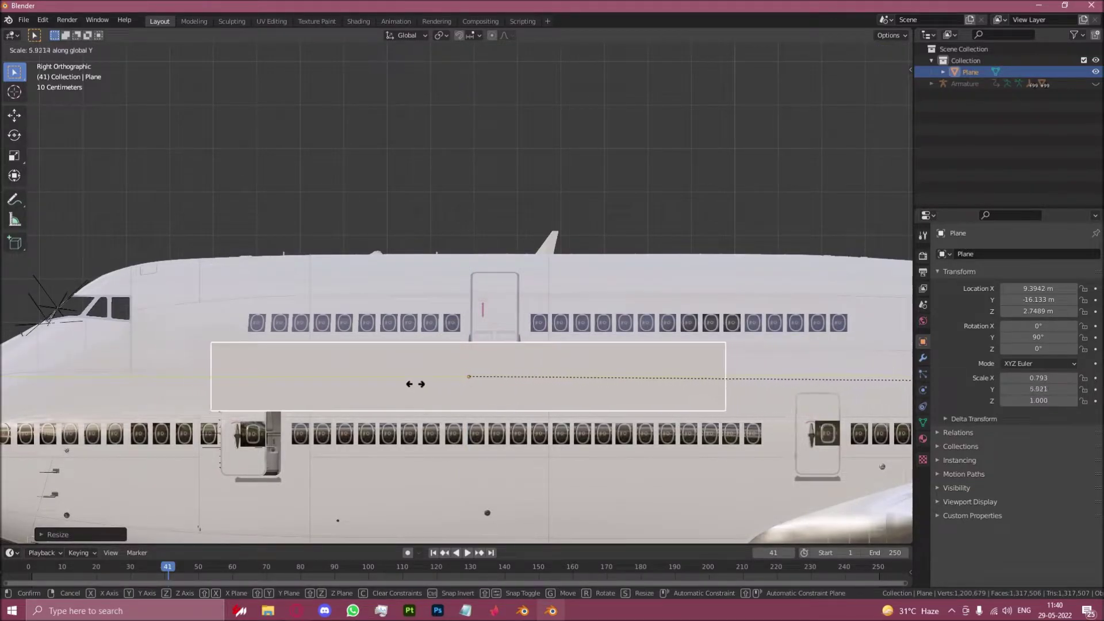
{"action": "left_click", "coordinate": [547, 384]}
Move the plane along Y to about -14.62 m and scale its height to about 0.88.
{"action": "key", "text": "g"}
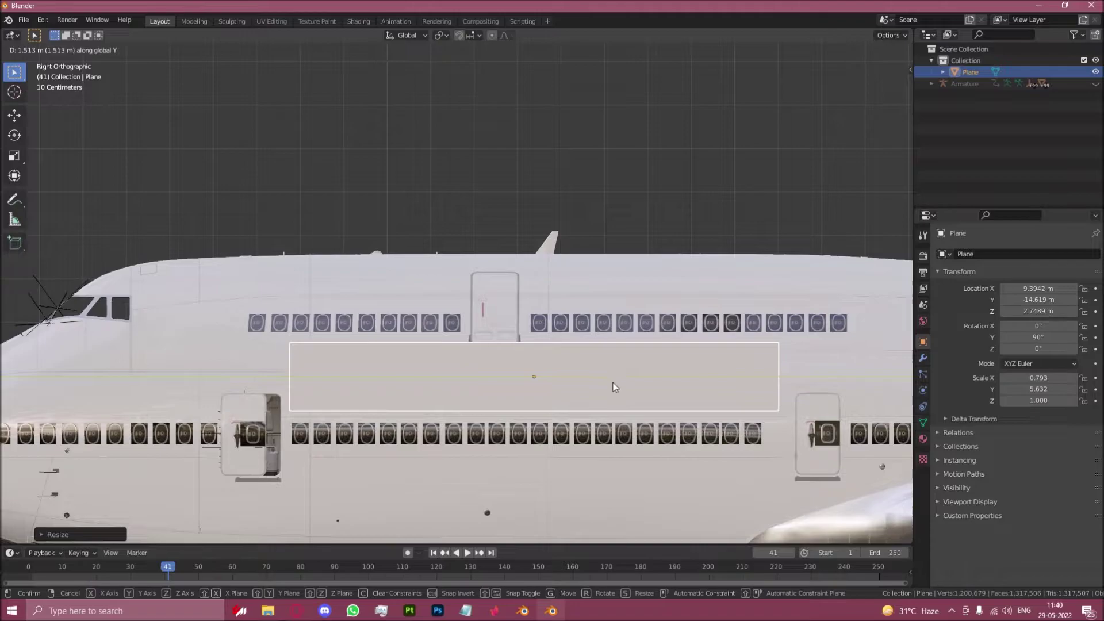
{"action": "left_click", "coordinate": [613, 382]}
{"action": "key", "text": "s"}
{"action": "key", "text": "z"}
{"action": "left_click", "coordinate": [612, 231]}
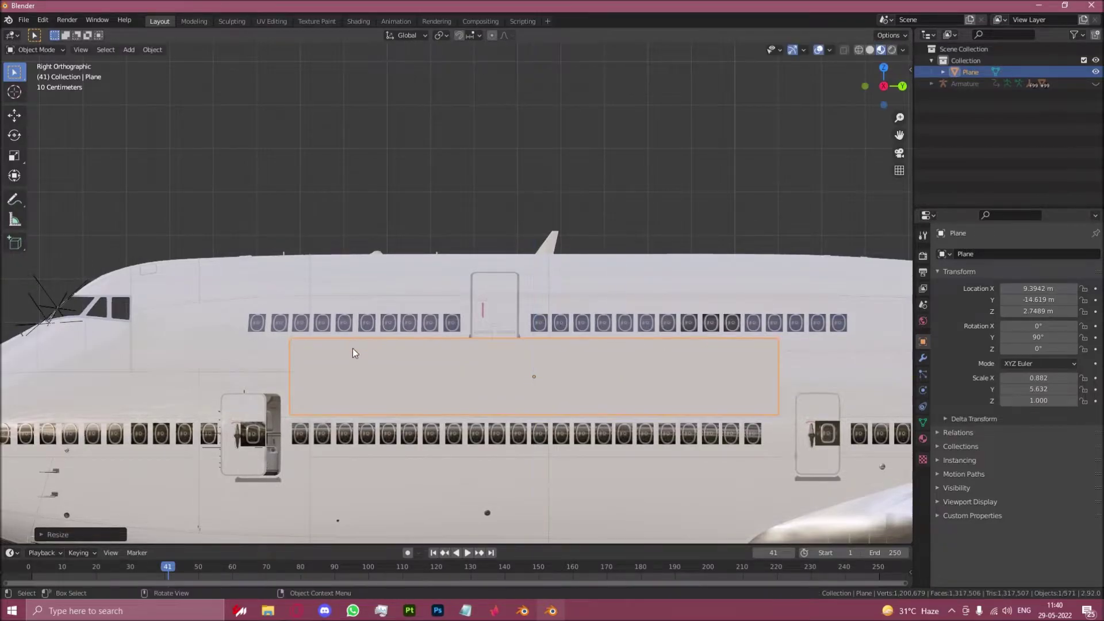
Examine the plane's placement and size against the fuselage and window rows from perspective and side views.
{"action": "middle_click_drag", "start_coordinate": [535, 341], "coordinate": [610, 323]}
{"action": "scroll", "coordinate": [520, 347], "scroll_direction": "down", "scroll_amount": 7}
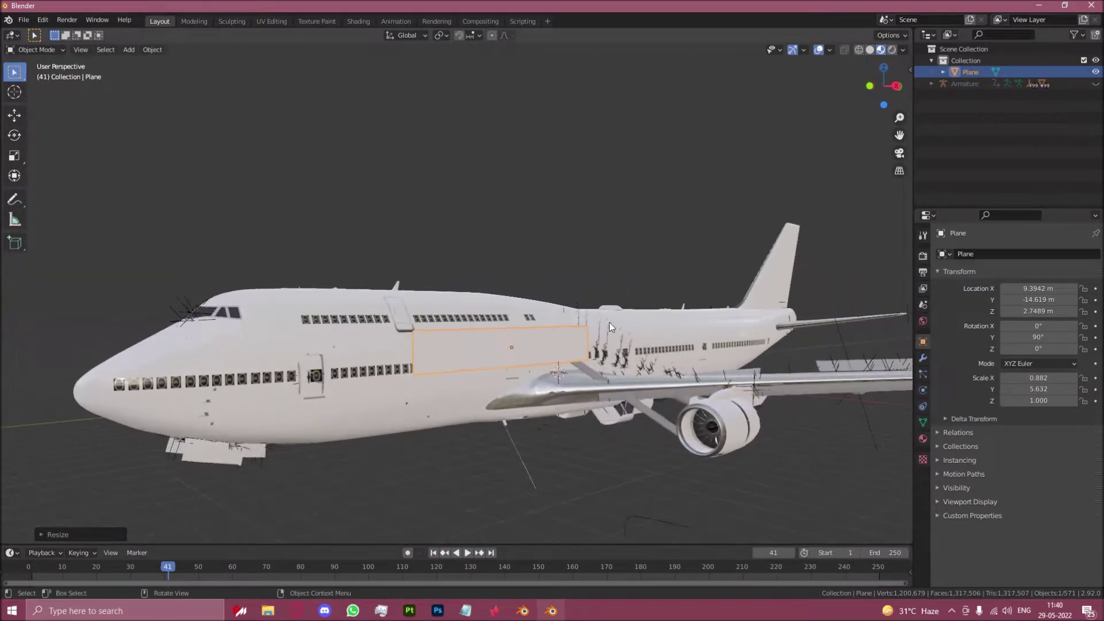
{"action": "left_click", "coordinate": [896, 86]}
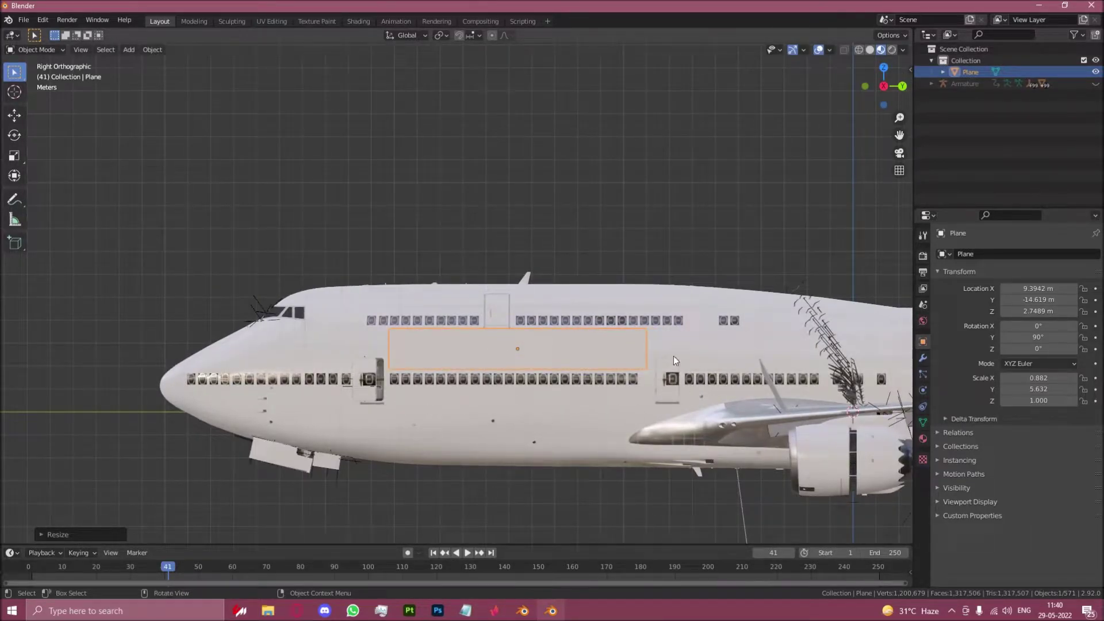
{"action": "mouse_move", "coordinate": [675, 361]}
{"action": "middle_mouse_down"}
{"action": "mouse_move", "coordinate": [586, 331]}
{"action": "mouse_move", "coordinate": [592, 325]}
{"action": "mouse_move", "coordinate": [498, 349]}
{"action": "mouse_move", "coordinate": [686, 354]}
{"action": "middle_mouse_up"}
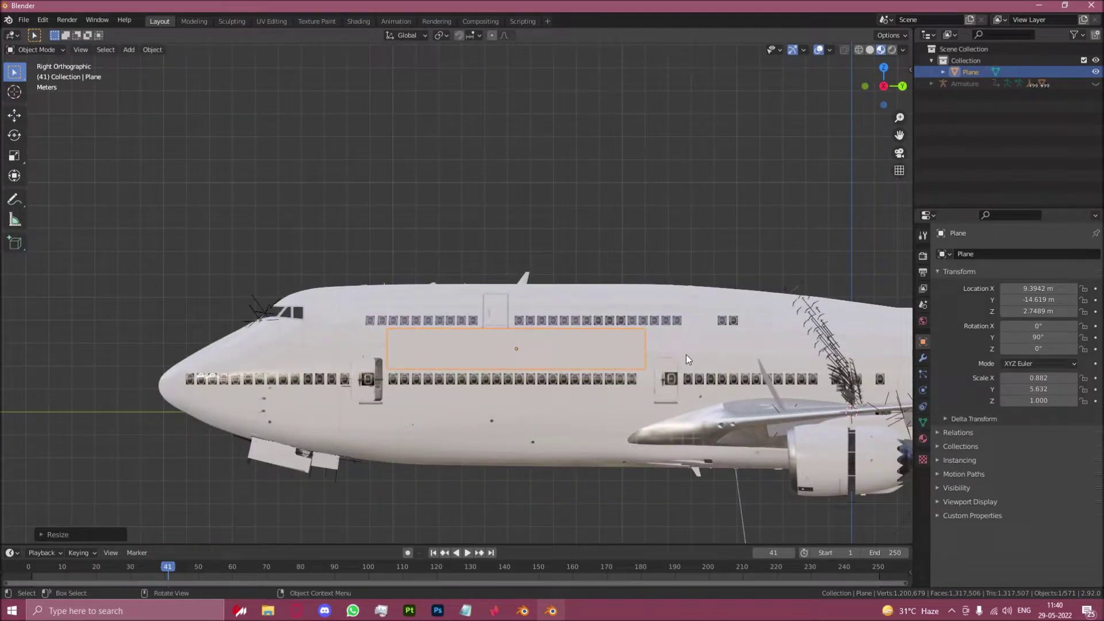
{"action": "middle_click_drag", "start_coordinate": [687, 359], "coordinate": [536, 244]}
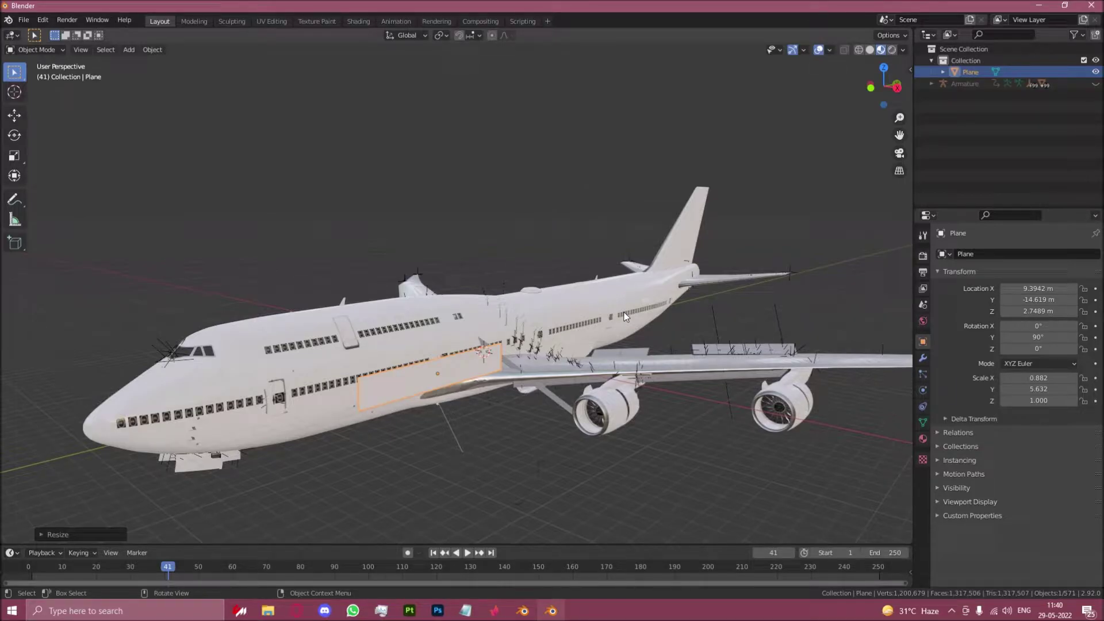
{"action": "middle_click_drag", "start_coordinate": [626, 316], "coordinate": [345, 315]}
{"action": "scroll", "coordinate": [543, 304], "scroll_direction": "up", "scroll_amount": 3}
{"action": "scroll", "coordinate": [339, 316], "scroll_direction": "up", "scroll_amount": 3}
Scale the plane's height along Z to about 0.93 so it fills the gap between the window rows.
{"action": "middle_click_drag", "start_coordinate": [224, 318], "coordinate": [613, 328], "text": "shift"}
{"action": "scroll", "coordinate": [408, 426], "scroll_direction": "up", "scroll_amount": 2}
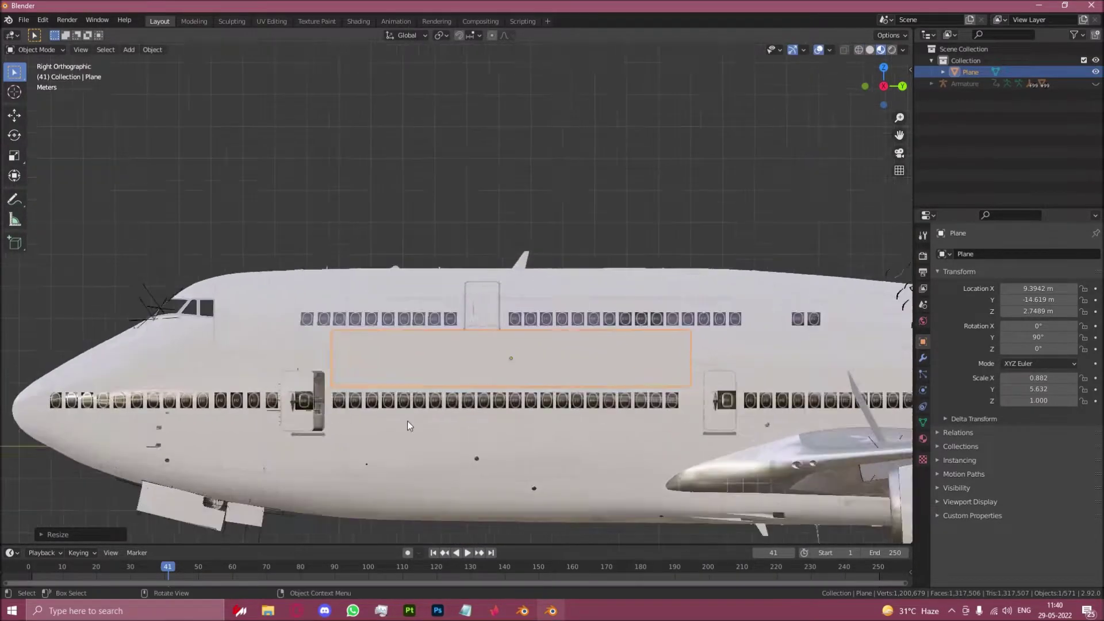
{"action": "scroll", "coordinate": [409, 426], "scroll_direction": "up", "scroll_amount": 1}
{"action": "key", "text": "s"}
{"action": "key", "text": "z"}
{"action": "left_click", "coordinate": [455, 325]}
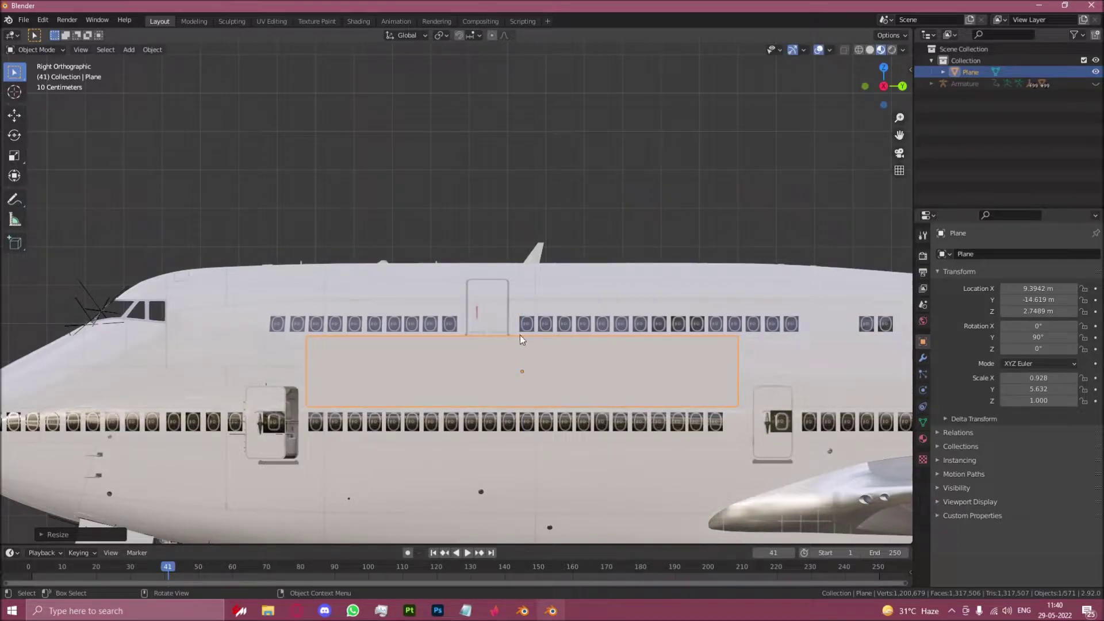
Move the plane along X to about 3.22 m so it cuts into the side of the fuselage.
{"action": "middle_click_drag", "start_coordinate": [520, 340], "coordinate": [576, 389]}
{"action": "middle_click_drag", "start_coordinate": [383, 281], "coordinate": [430, 370]}
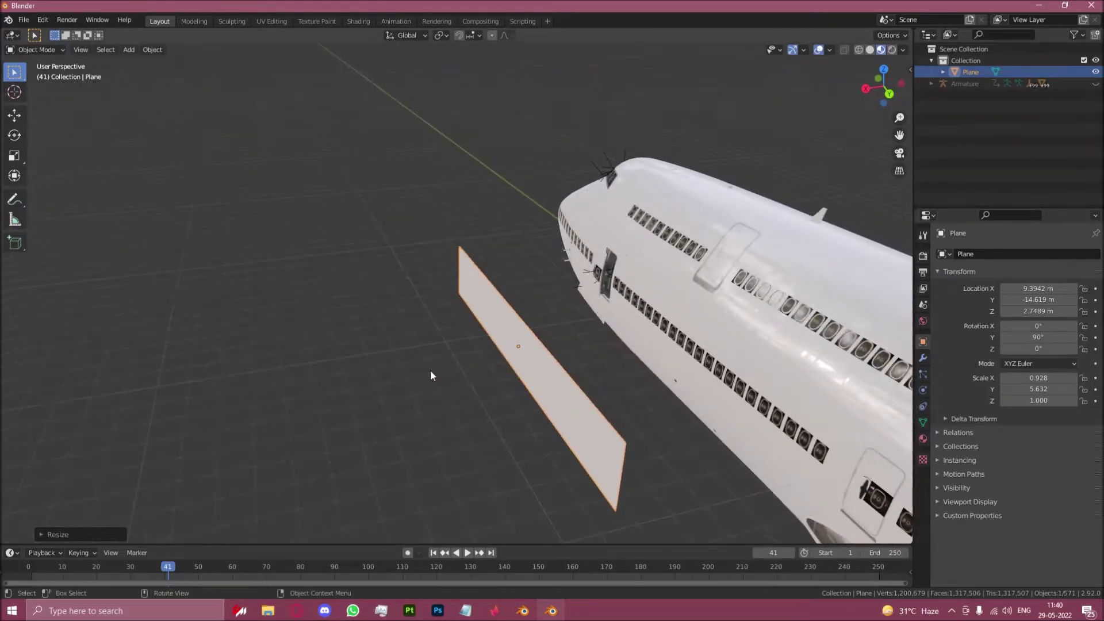
{"action": "key", "text": "Tab"}
Extrude the plane's face about 6.8 m through the fuselage and out of its opposite side.
{"action": "key", "text": "Tab"}
{"action": "key", "text": "g"}
{"action": "key", "text": "y"}
{"action": "key", "text": "x"}
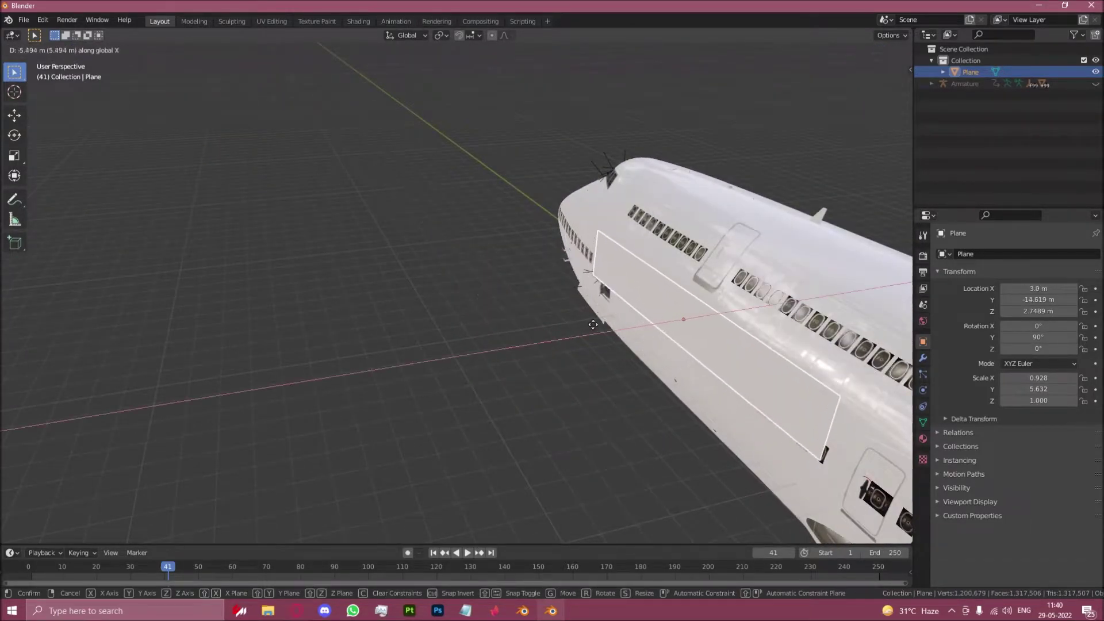
{"action": "left_click", "coordinate": [621, 323]}
{"action": "middle_click_drag", "start_coordinate": [604, 319], "coordinate": [374, 268]}
{"action": "key", "text": "Tab"}
{"action": "middle_click_drag", "start_coordinate": [206, 338], "coordinate": [446, 343]}
{"action": "key", "text": "e"}
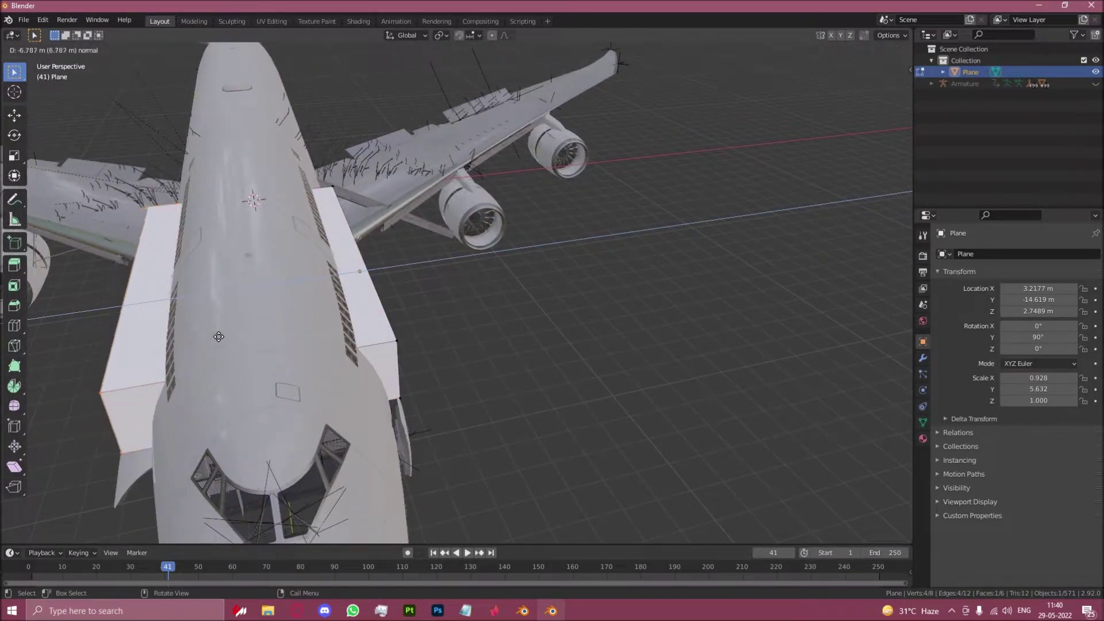
{"action": "left_click", "coordinate": [241, 322]}
{"action": "middle_click_drag", "start_coordinate": [242, 322], "coordinate": [340, 345]}
{"action": "key", "text": "Tab"}
Add a Boolean modifier to the extruded box, set to Intersect with the Fast solver.
{"action": "left_click", "coordinate": [923, 359]}
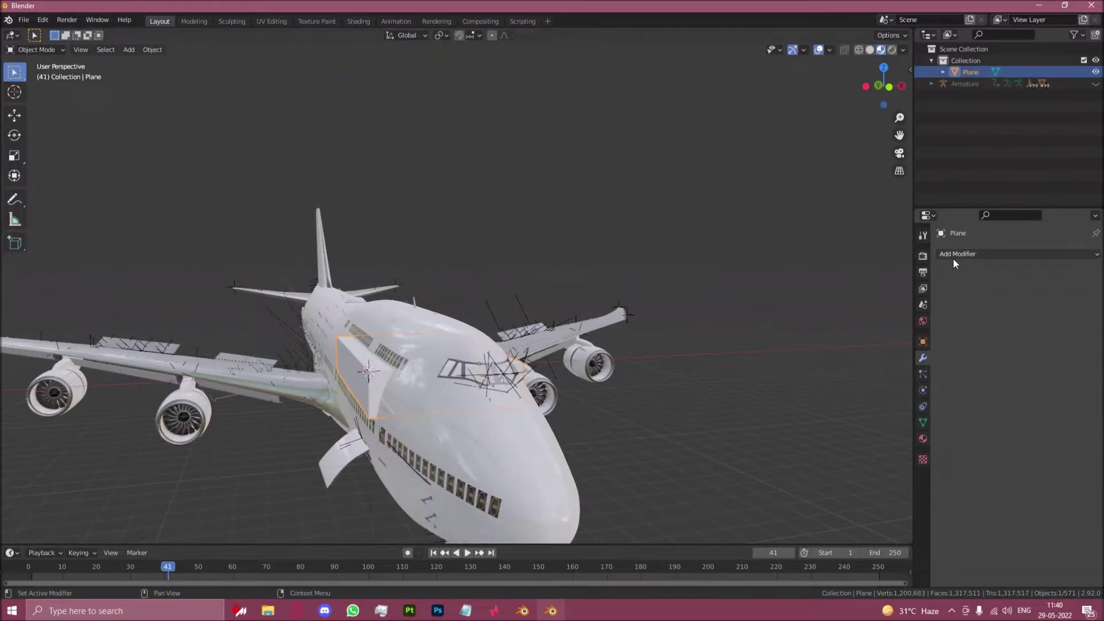
{"action": "left_click", "coordinate": [954, 256]}
{"action": "left_click", "coordinate": [894, 313]}
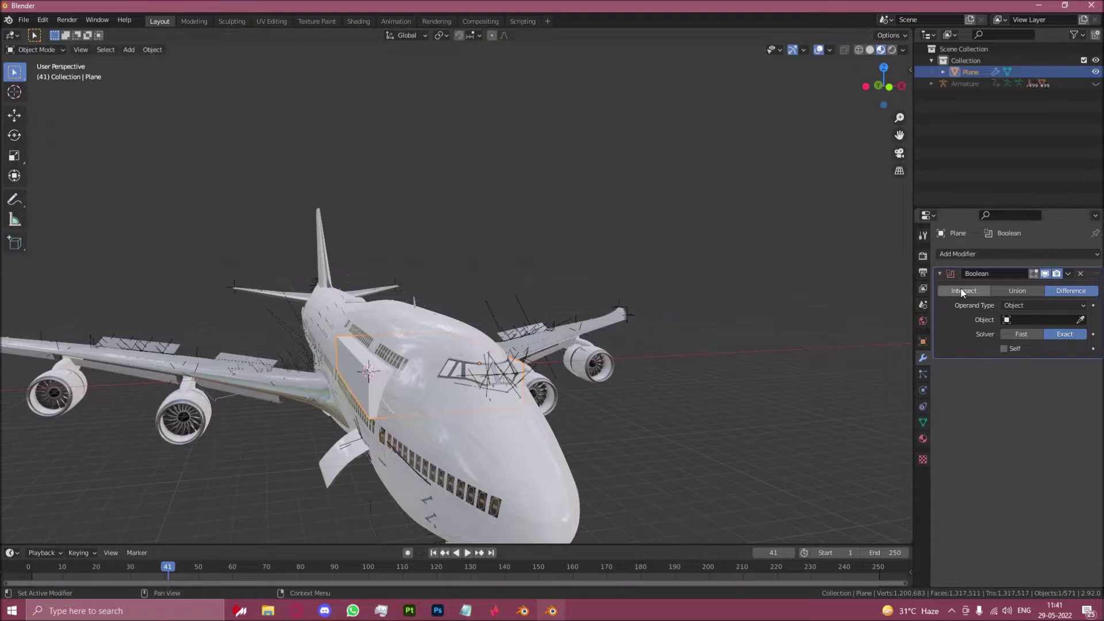
{"action": "left_click", "coordinate": [962, 292]}
{"action": "left_click", "coordinate": [1024, 334]}
Pick the fuselage as the Boolean's operand object and apply the modifier.
{"action": "left_click", "coordinate": [1080, 320]}
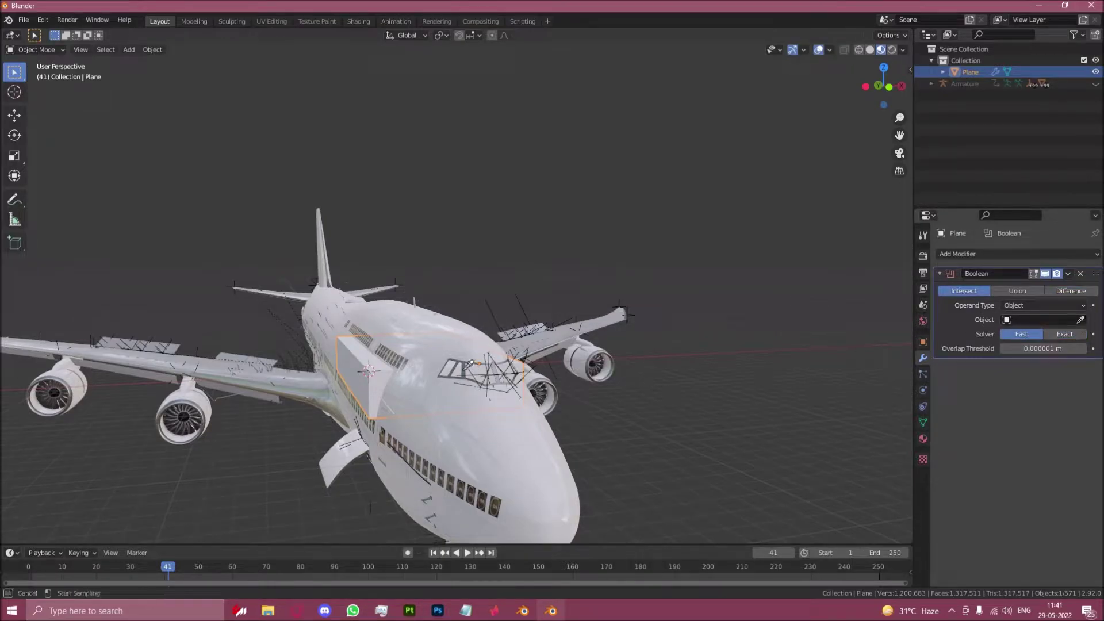
{"action": "left_click", "coordinate": [427, 342]}
{"action": "left_click", "coordinate": [1068, 273]}
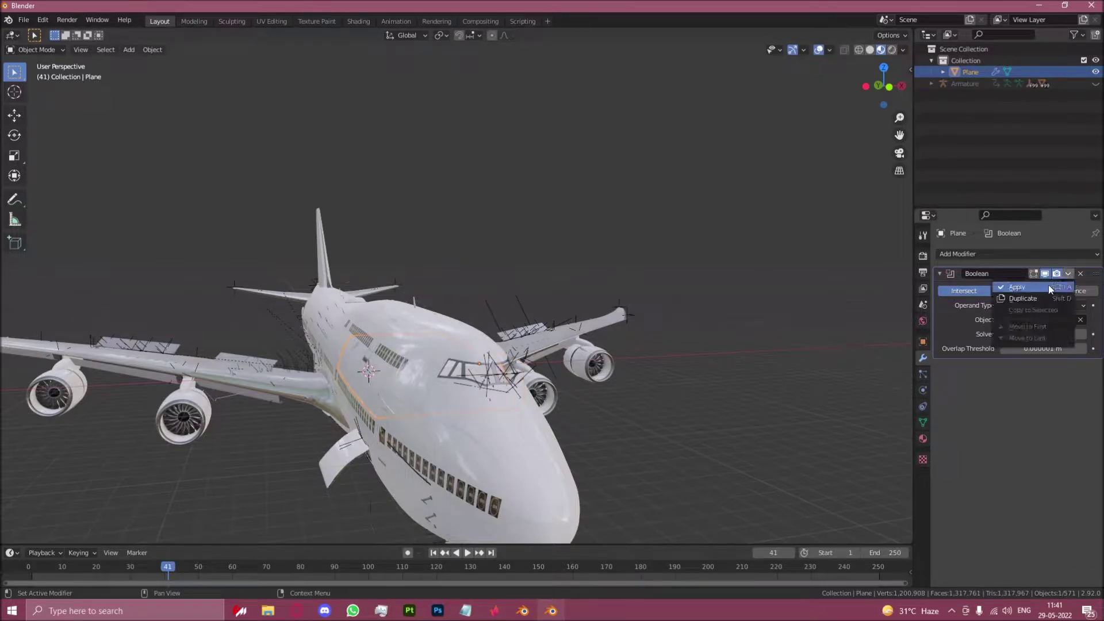
{"action": "left_click", "coordinate": [1033, 287]}
Switch the viewport to solid shading and inspect the intersected strip on the fuselage side.
{"action": "mouse_move", "coordinate": [394, 381]}
{"action": "middle_mouse_down"}
{"action": "mouse_move", "coordinate": [281, 392]}
{"action": "mouse_move", "coordinate": [460, 354]}
{"action": "mouse_move", "coordinate": [451, 339]}
{"action": "mouse_move", "coordinate": [457, 359]}
{"action": "mouse_move", "coordinate": [436, 390]}
{"action": "mouse_move", "coordinate": [454, 373]}
{"action": "middle_mouse_up"}
{"action": "scroll", "coordinate": [282, 392], "scroll_direction": "up", "scroll_amount": 4}
{"action": "left_click", "coordinate": [871, 50]}
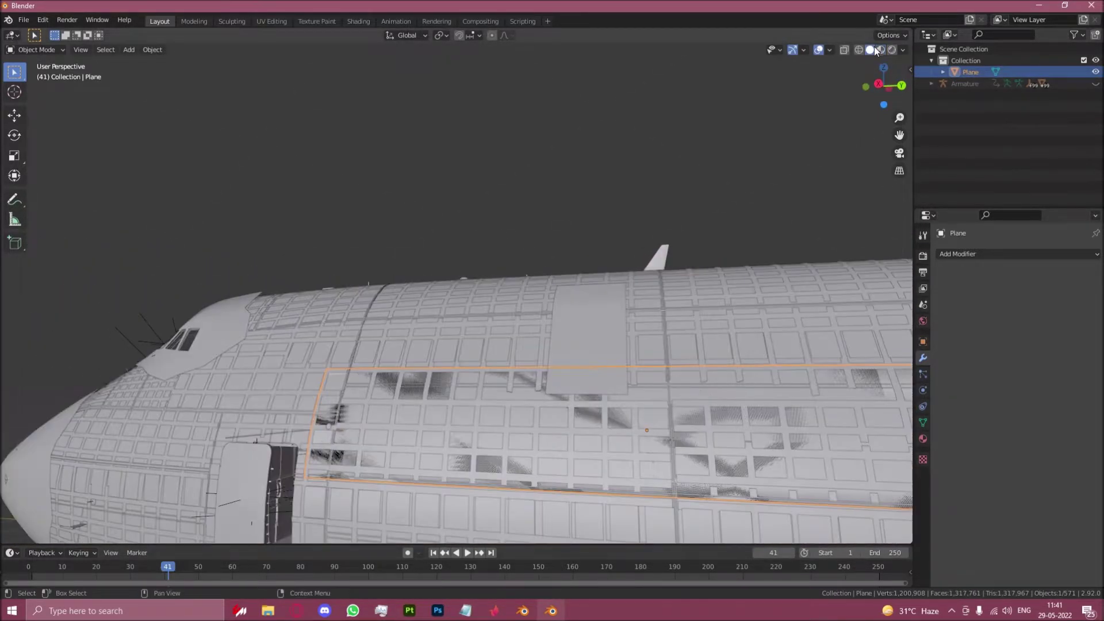
{"action": "middle_click_drag", "start_coordinate": [423, 385], "coordinate": [572, 354]}
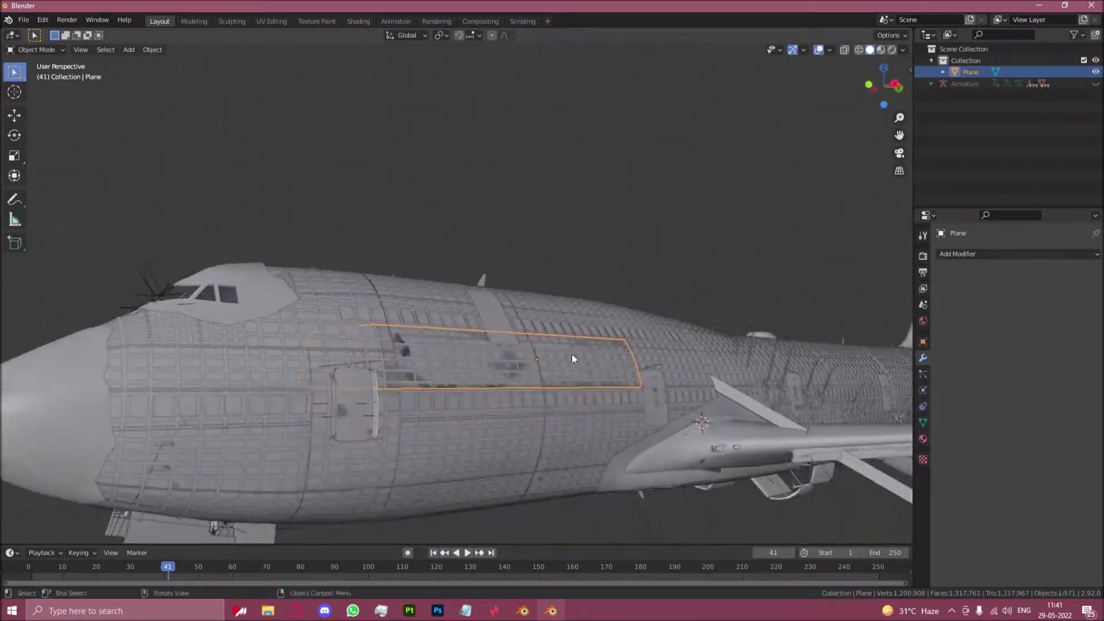
Switch the viewport to material preview and delete the FUSELAGE_DECALS_center object.
{"action": "mouse_move", "coordinate": [507, 338]}
{"action": "middle_mouse_down"}
{"action": "mouse_move", "coordinate": [451, 401]}
{"action": "mouse_move", "coordinate": [517, 413]}
{"action": "mouse_move", "coordinate": [667, 402]}
{"action": "mouse_move", "coordinate": [544, 404]}
{"action": "mouse_move", "coordinate": [490, 349]}
{"action": "mouse_move", "coordinate": [504, 395]}
{"action": "mouse_move", "coordinate": [541, 371]}
{"action": "mouse_move", "coordinate": [574, 395]}
{"action": "mouse_move", "coordinate": [610, 356]}
{"action": "mouse_move", "coordinate": [644, 347]}
{"action": "middle_mouse_up"}
{"action": "left_click", "coordinate": [878, 51]}
{"action": "scroll", "coordinate": [490, 350], "scroll_direction": "up", "scroll_amount": 3}
{"action": "scroll", "coordinate": [505, 350], "scroll_direction": "up", "scroll_amount": 4}
{"action": "left_click", "coordinate": [534, 397]}
{"action": "scroll", "coordinate": [575, 395], "scroll_direction": "down", "scroll_amount": 6}
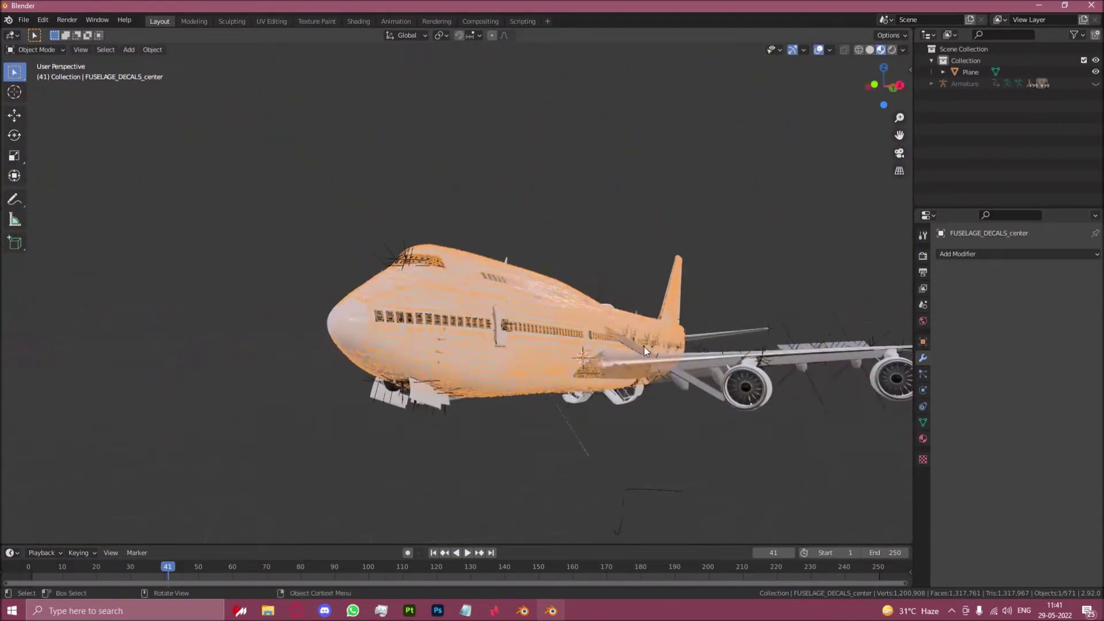
{"action": "key", "text": "Delete"}
Select the intersected Plane object and enter Edit Mode with face selection active.
{"action": "scroll", "coordinate": [605, 351], "scroll_direction": "up", "scroll_amount": 3}
{"action": "middle_click_drag", "start_coordinate": [495, 312], "coordinate": [503, 251]}
{"action": "left_click", "coordinate": [514, 297]}
{"action": "left_click", "coordinate": [509, 301]}
{"action": "scroll", "coordinate": [460, 245], "scroll_direction": "down", "scroll_amount": 2}
{"action": "key", "text": "Tab"}
{"action": "key", "text": "3"}
{"action": "scroll", "coordinate": [504, 250], "scroll_direction": "down", "scroll_amount": 5}
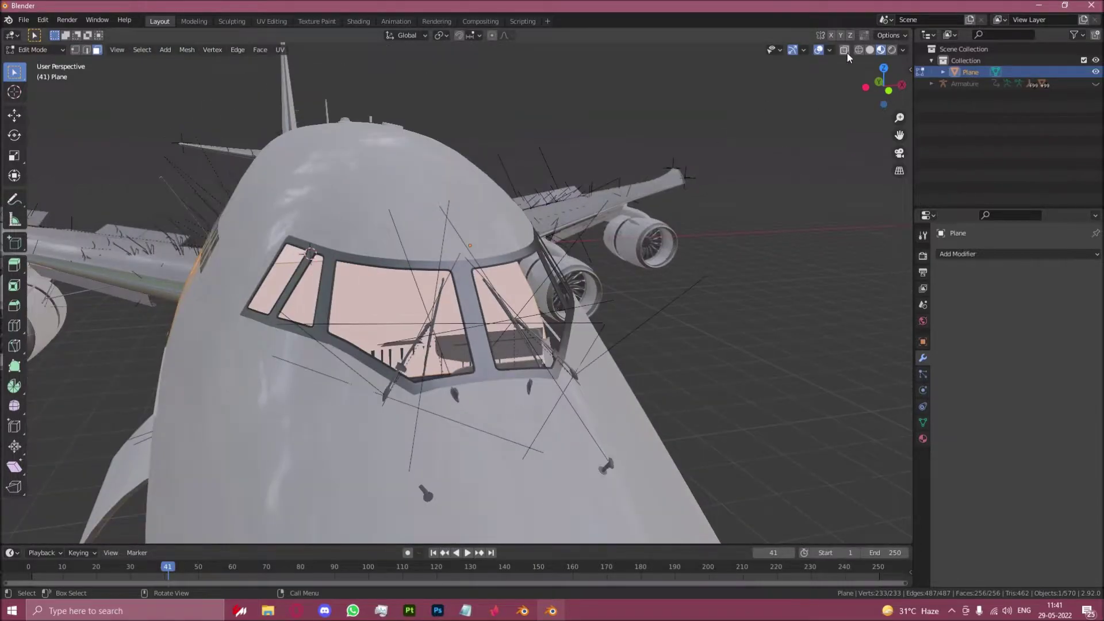
Enable X-ray and delete the leftover faces that span between the two fuselage sides.
{"action": "left_click", "coordinate": [844, 50]}
{"action": "middle_click_drag", "start_coordinate": [403, 207], "coordinate": [460, 198]}
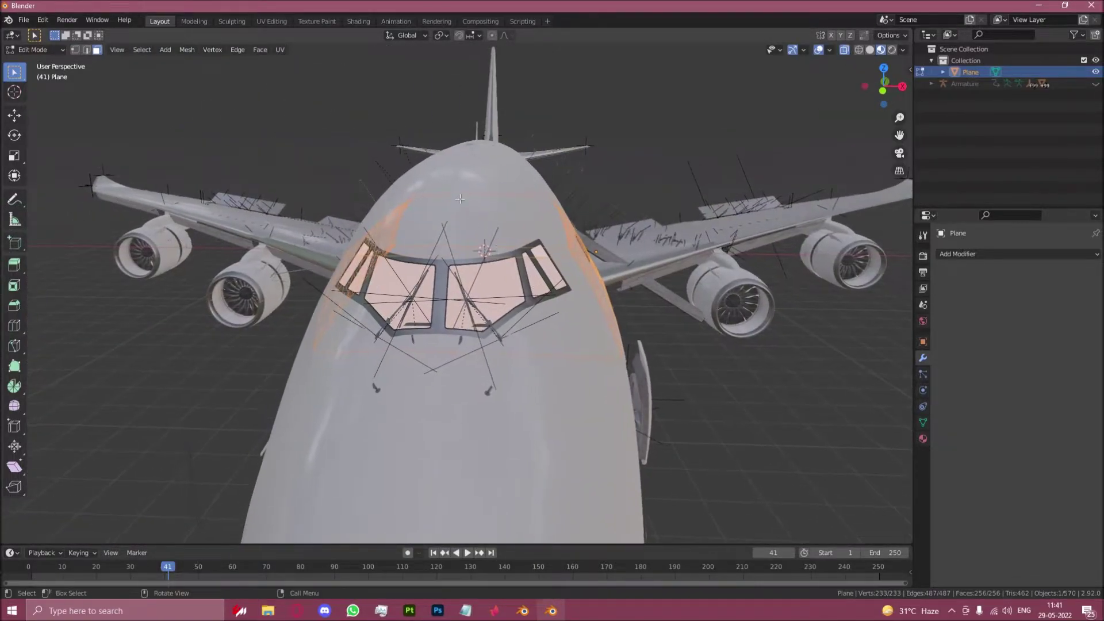
{"action": "left_click_drag", "start_coordinate": [445, 185], "coordinate": [530, 389]}
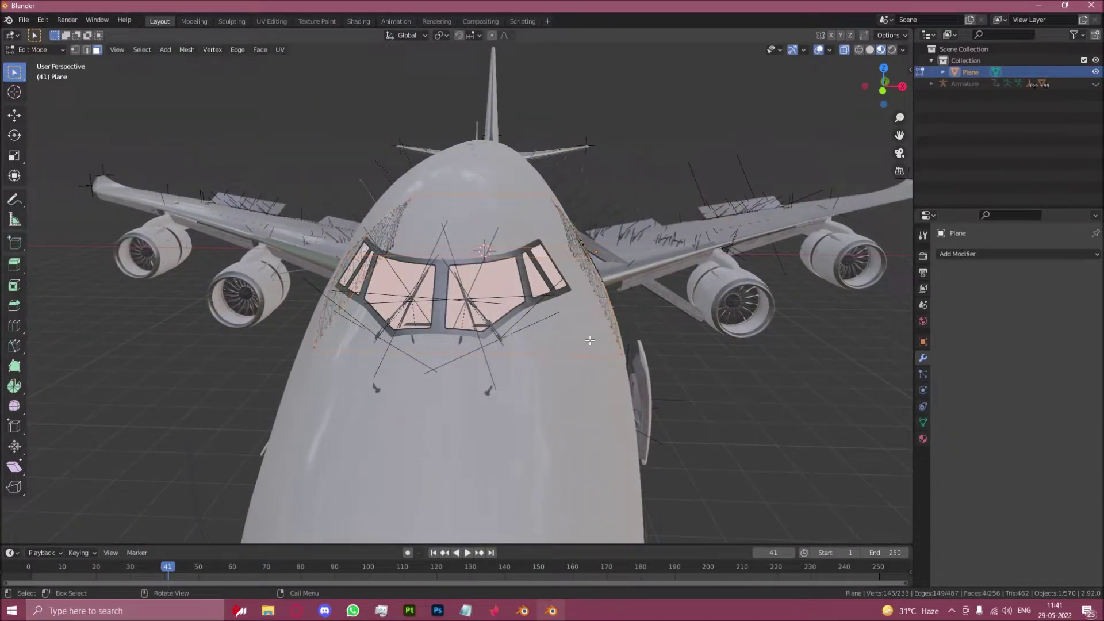
{"action": "key", "text": "x"}
{"action": "left_click", "coordinate": [527, 347]}
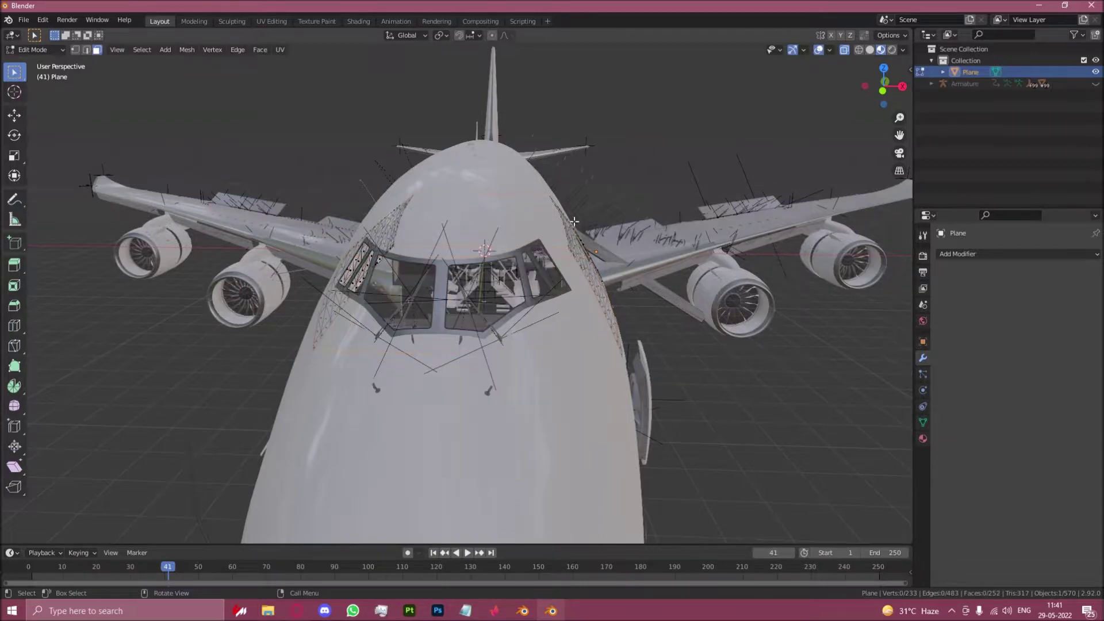
Select the decal faces on the fuselage's positive X side and move them outward 0.02 m along X.
{"action": "scroll", "coordinate": [574, 221], "scroll_direction": "down", "scroll_amount": 5}
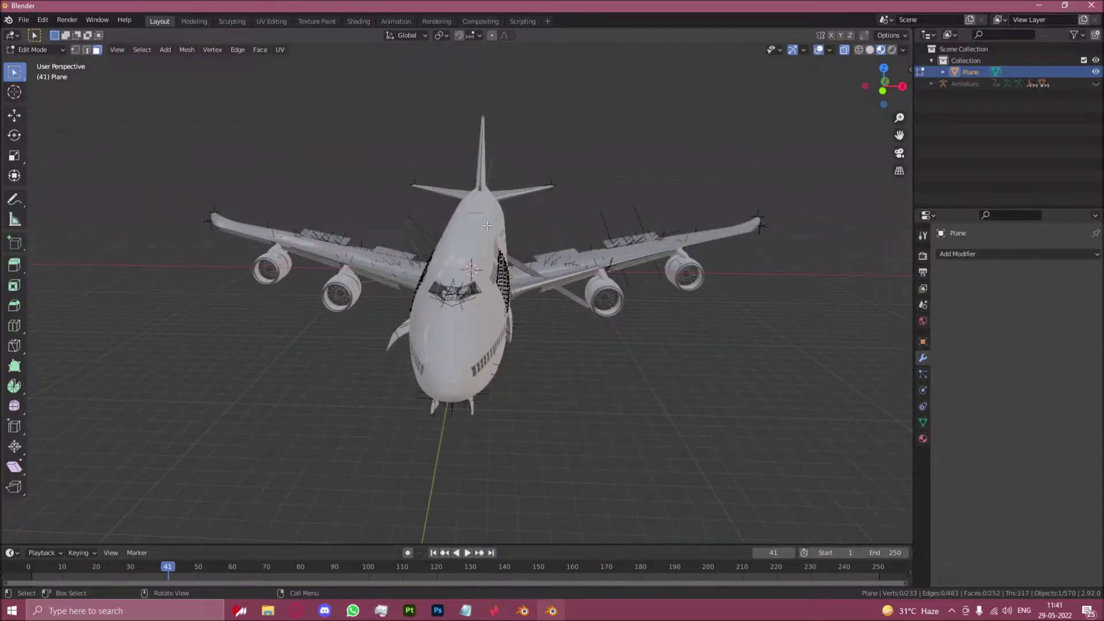
{"action": "left_click_drag", "start_coordinate": [498, 226], "coordinate": [601, 361]}
{"action": "scroll", "coordinate": [486, 248], "scroll_direction": "up", "scroll_amount": 5}
{"action": "middle_click_drag", "start_coordinate": [486, 249], "coordinate": [566, 310]}
{"action": "key", "text": "g"}
{"action": "key", "text": "x"}
{"action": "left_click", "coordinate": [573, 310]}
{"action": "left_click", "coordinate": [62, 534]}
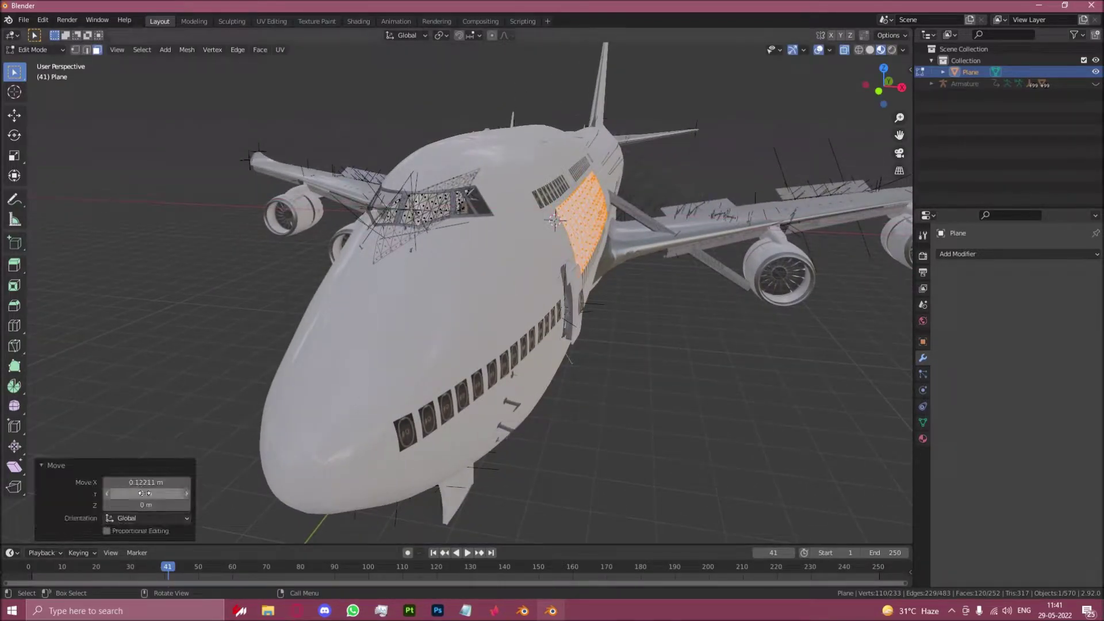
{"action": "left_click", "coordinate": [150, 482]}
{"action": "type", "text": "0.02"}
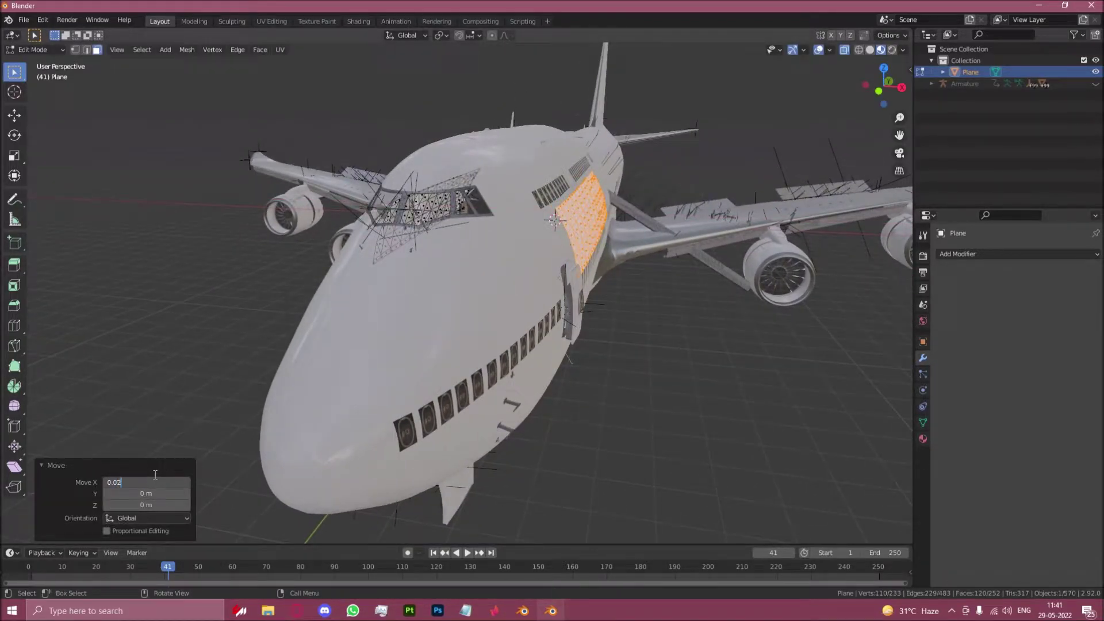
{"action": "key", "text": "Return"}
Move the decal faces on the opposite fuselage side by -0.02 m along X and return to Object Mode.
{"action": "middle_click_drag", "start_coordinate": [462, 210], "coordinate": [508, 217]}
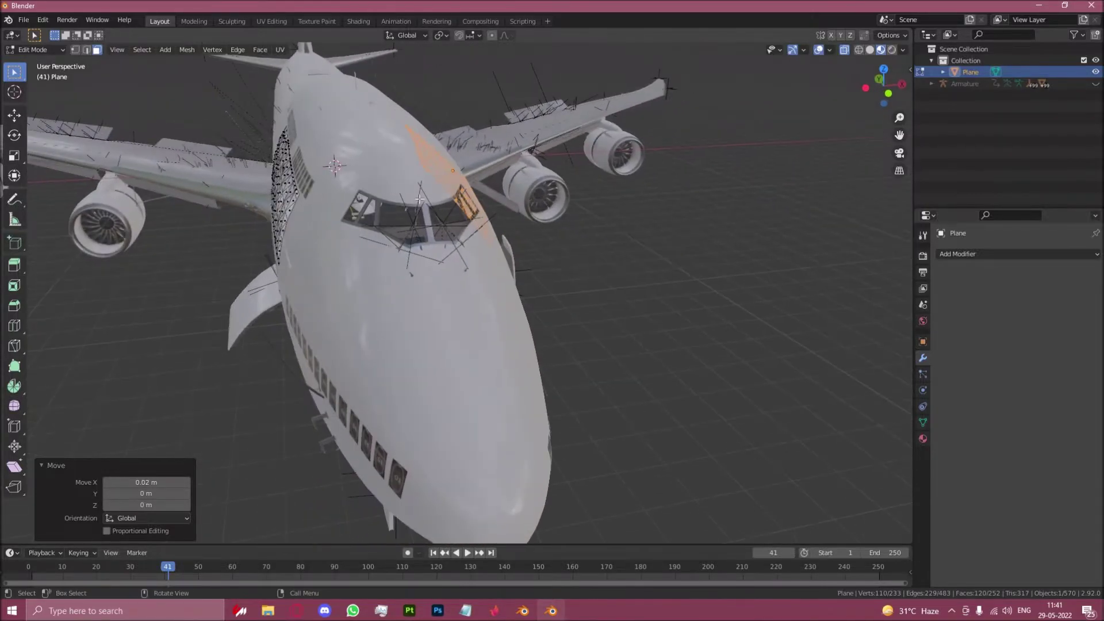
{"action": "left_click_drag", "start_coordinate": [217, 93], "coordinate": [302, 307]}
{"action": "key", "text": "g"}
{"action": "key", "text": "x"}
{"action": "left_click", "coordinate": [291, 311]}
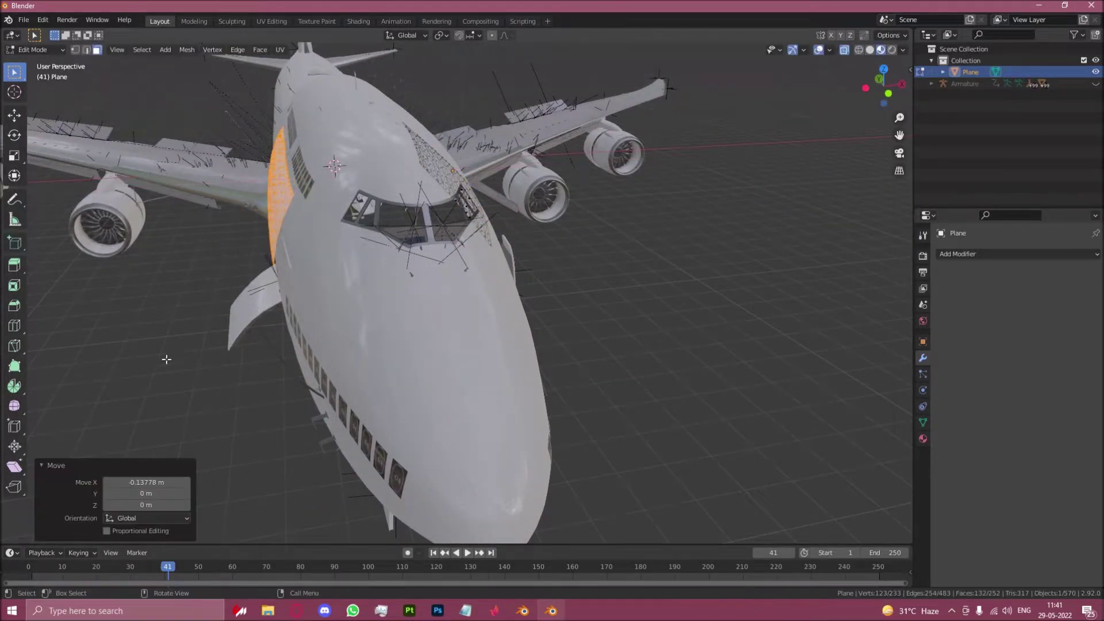
{"action": "left_click", "coordinate": [156, 482]}
{"action": "type", "text": "-0.02"}
{"action": "key", "text": "Return"}
{"action": "key", "text": "Tab"}
Add a new material to the decal surface and name it LIVERYDECALS.
{"action": "middle_click_drag", "start_coordinate": [491, 143], "coordinate": [327, 154]}
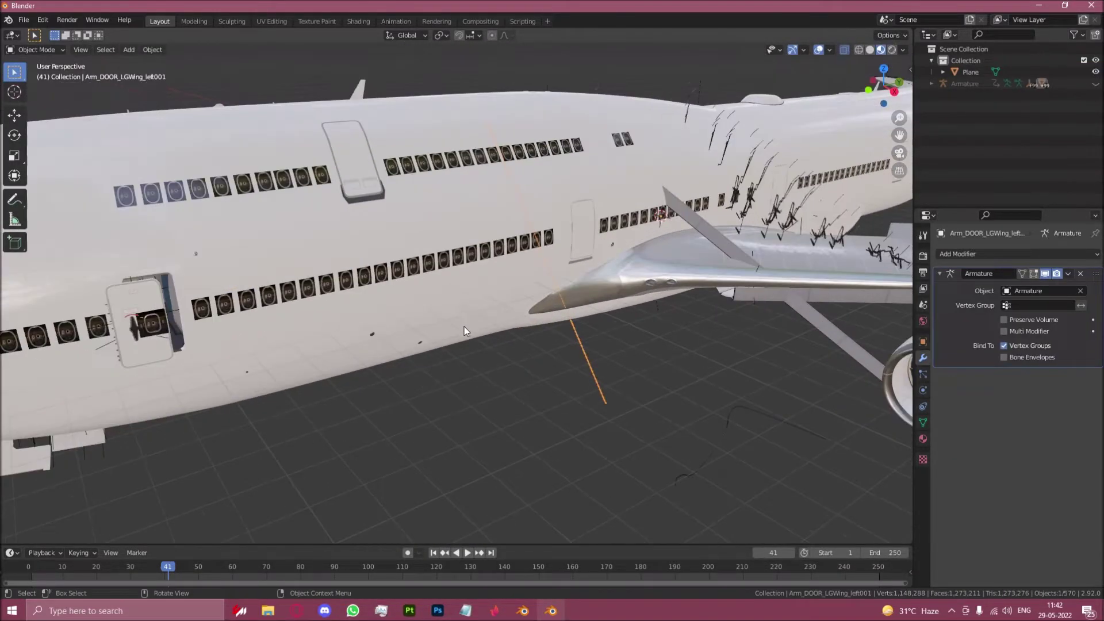
{"action": "middle_click_drag", "start_coordinate": [464, 327], "coordinate": [334, 229]}
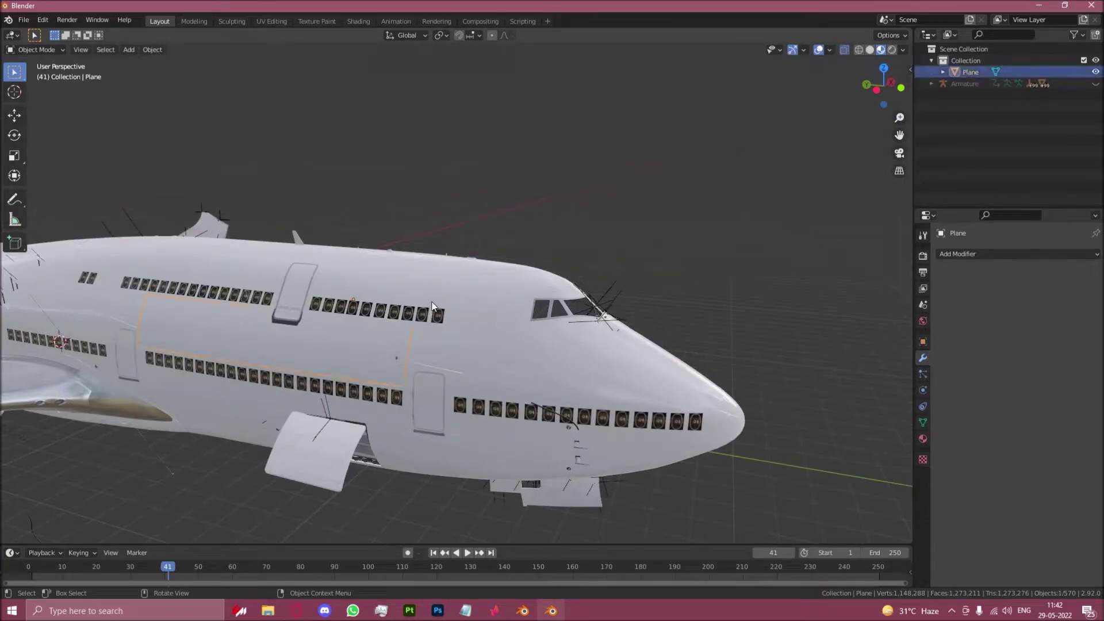
{"action": "middle_click_drag", "start_coordinate": [432, 304], "coordinate": [371, 299]}
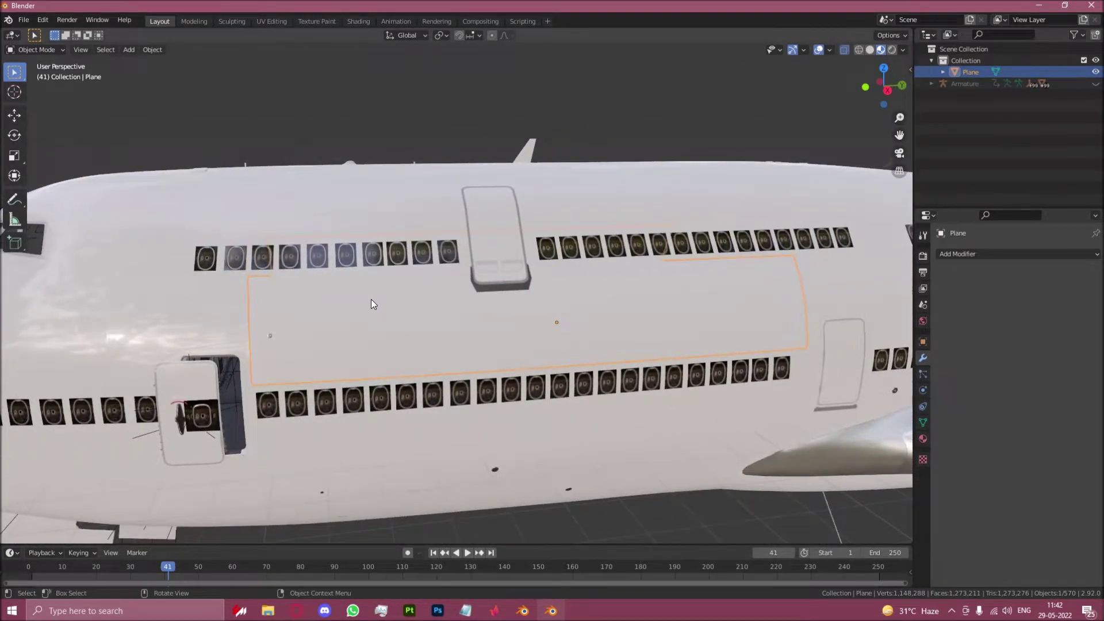
{"action": "left_click", "coordinate": [923, 440]}
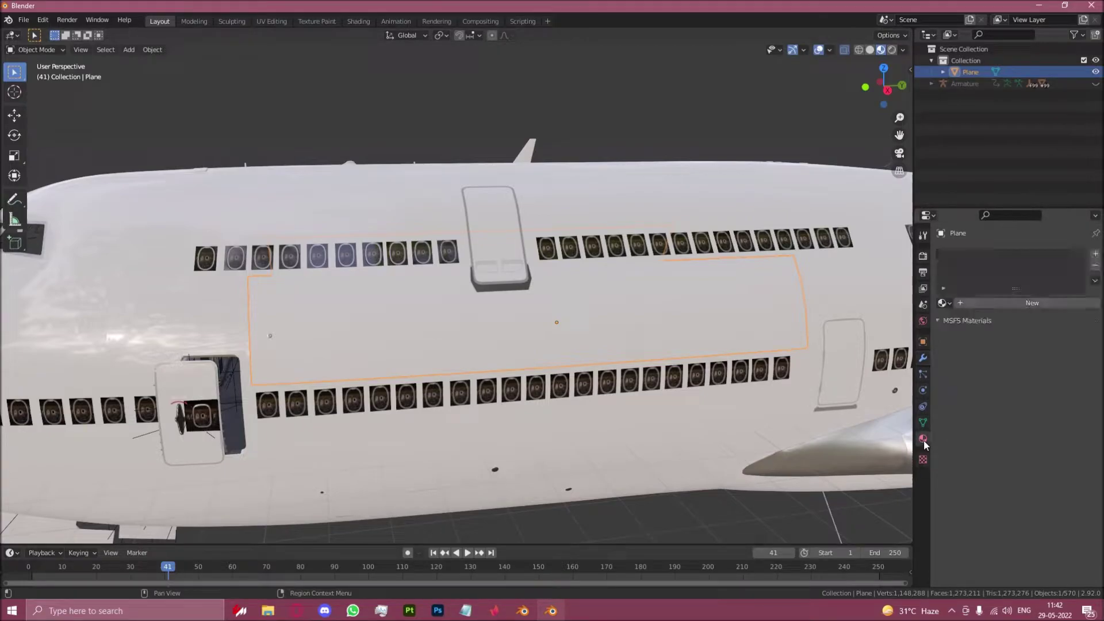
{"action": "left_click", "coordinate": [1003, 301]}
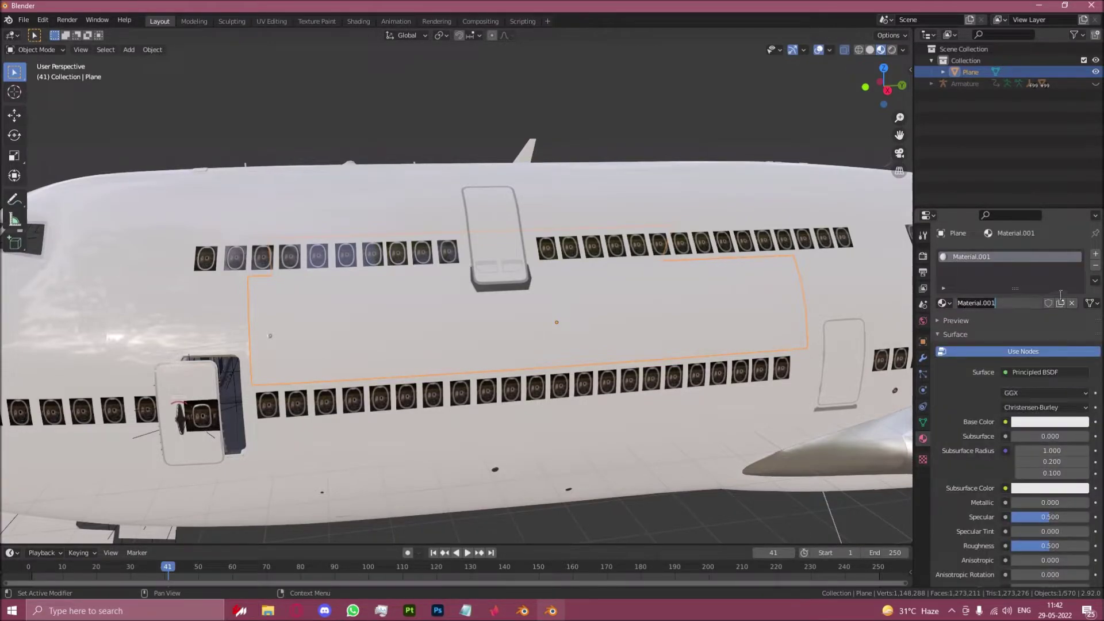
{"action": "type", "text": "LIVERYDECALS"}
{"action": "key", "text": "Return"}
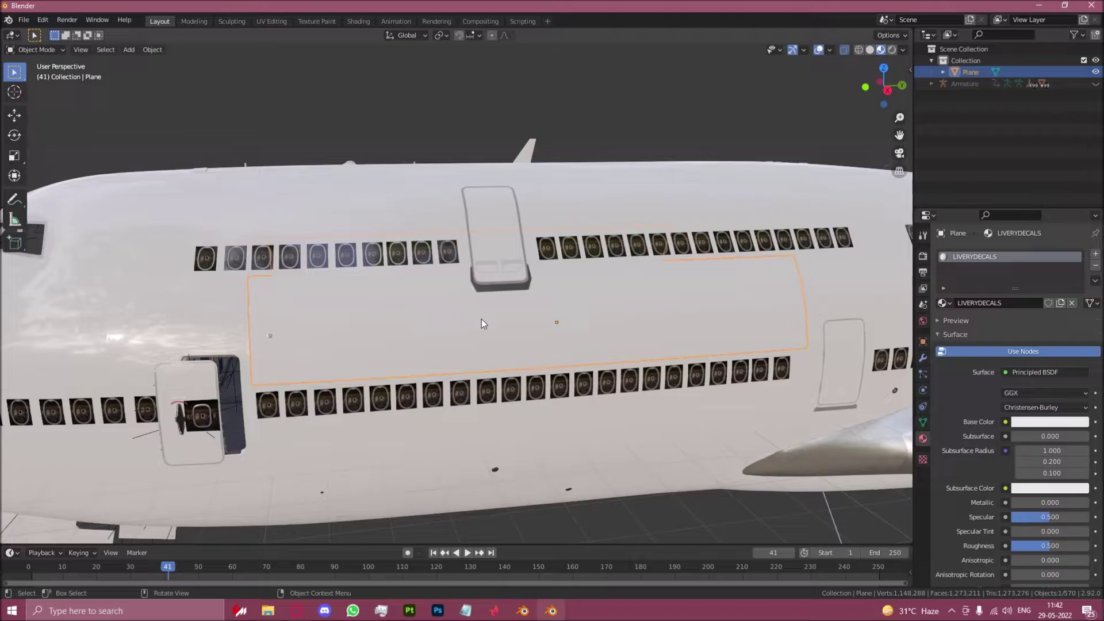
Examine the decal surface's placement along the fuselage side, from the nose to the rear windows.
{"action": "scroll", "coordinate": [482, 324], "scroll_direction": "down", "scroll_amount": 3}
{"action": "middle_click_drag", "start_coordinate": [482, 324], "coordinate": [316, 345], "text": "shift"}
{"action": "scroll", "coordinate": [316, 345], "scroll_direction": "down", "scroll_amount": 2}
{"action": "middle_click_drag", "start_coordinate": [886, 312], "coordinate": [727, 335], "text": "shift"}
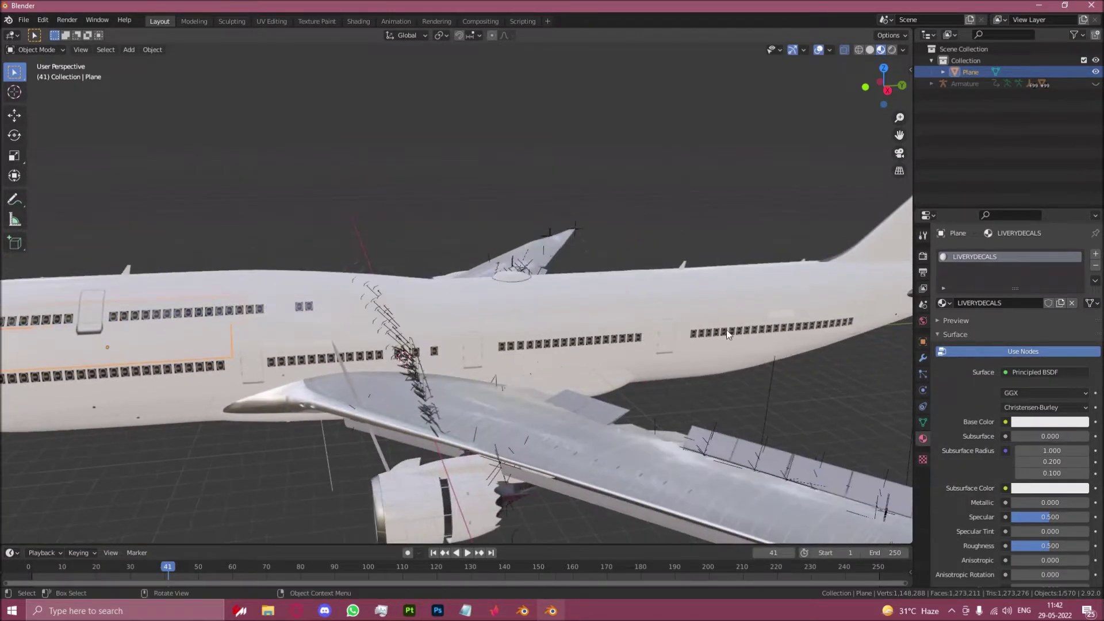
{"action": "middle_click_drag", "start_coordinate": [577, 307], "coordinate": [866, 297], "text": "shift"}
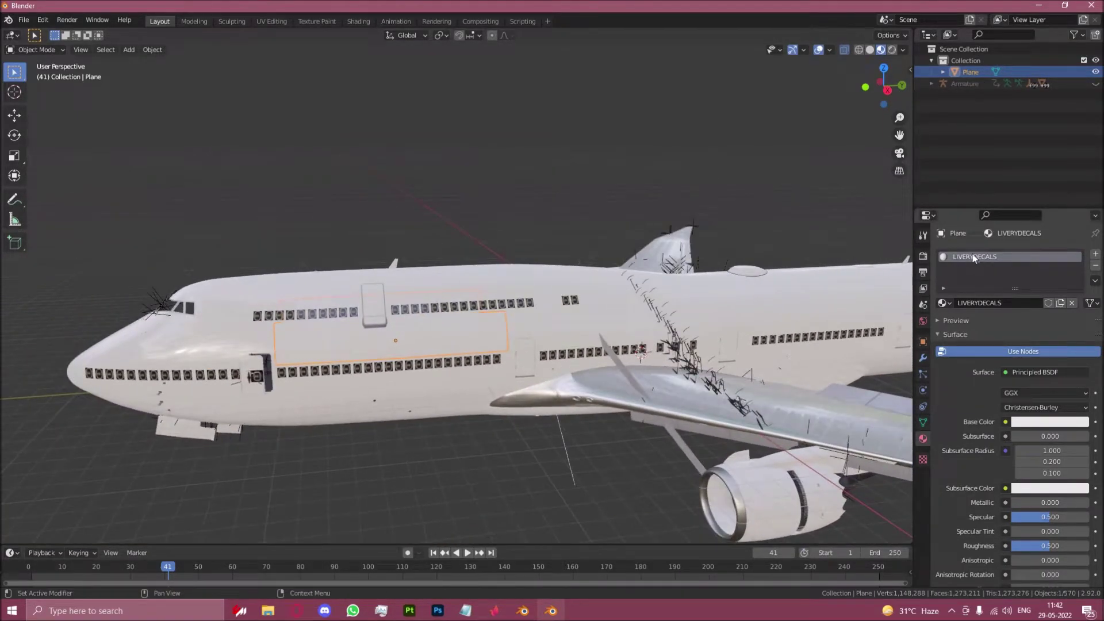
{"action": "middle_click_drag", "start_coordinate": [765, 504], "coordinate": [749, 461], "text": "shift"}
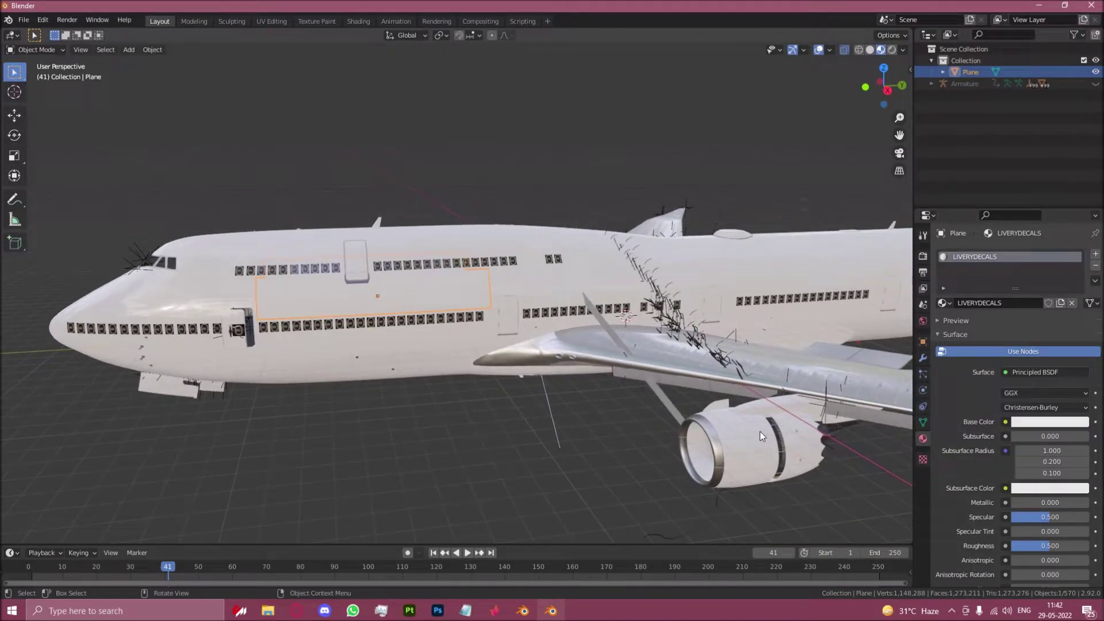
{"action": "scroll", "coordinate": [401, 279], "scroll_direction": "up", "scroll_amount": 3}
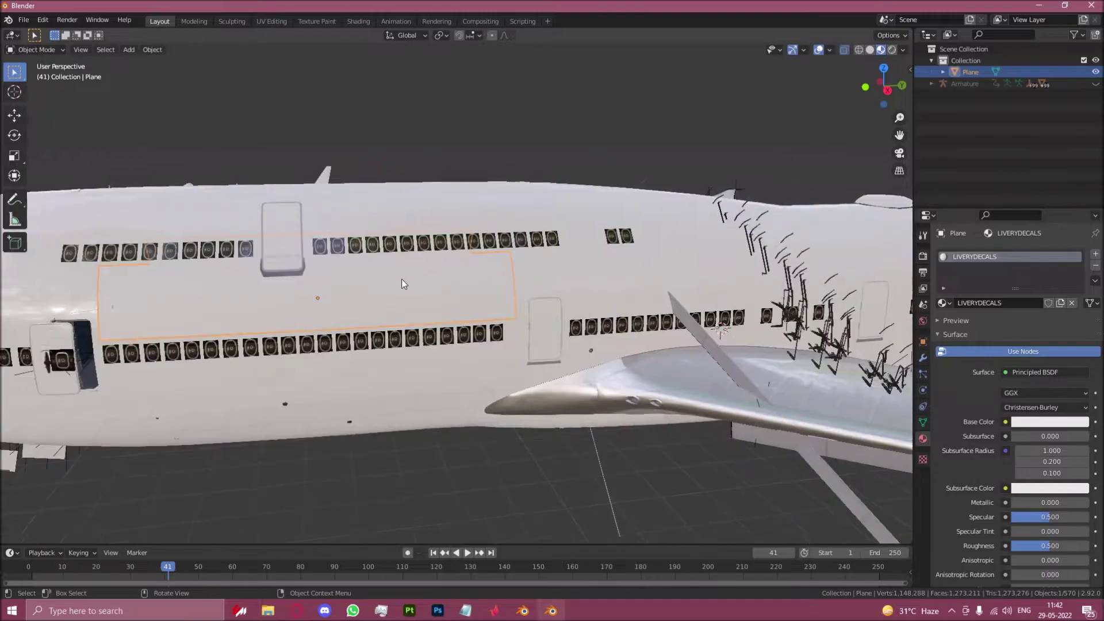
{"action": "middle_click_drag", "start_coordinate": [402, 278], "coordinate": [521, 311], "text": "shift"}
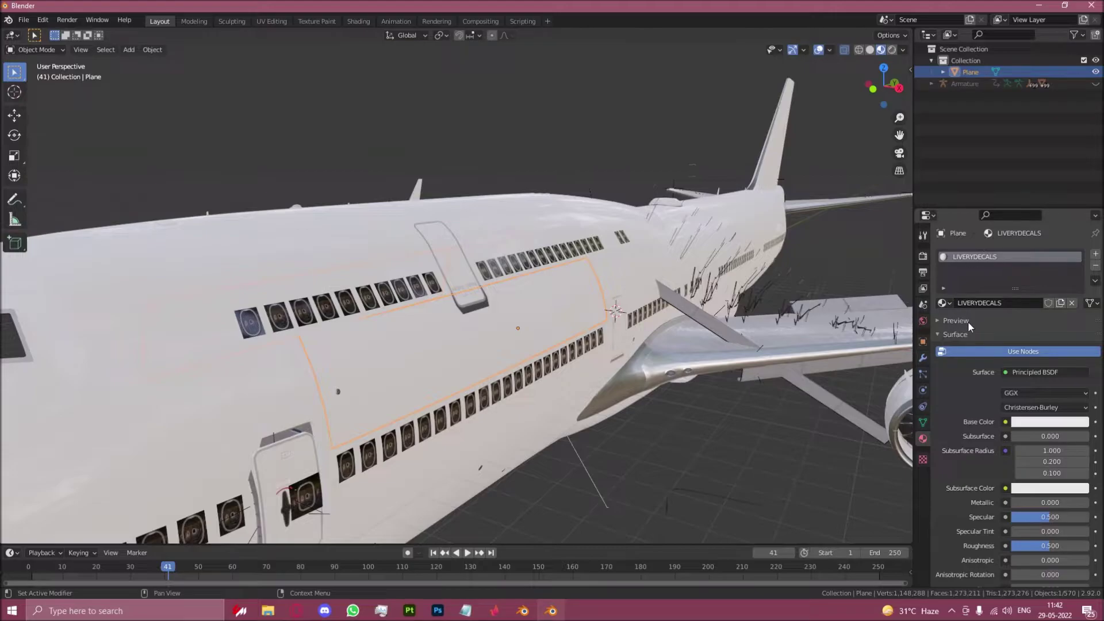
Set the MSFS material type of LIVERYDECALS to MSFS Decal.
{"action": "scroll", "coordinate": [968, 322], "scroll_direction": "down", "scroll_amount": 15}
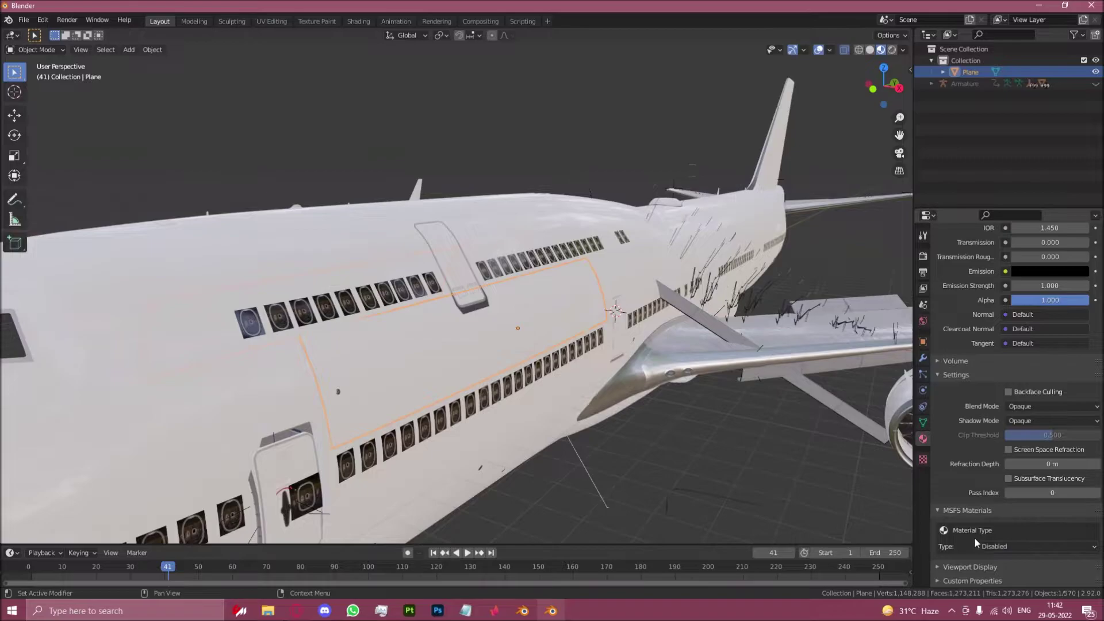
{"action": "left_click", "coordinate": [992, 547]}
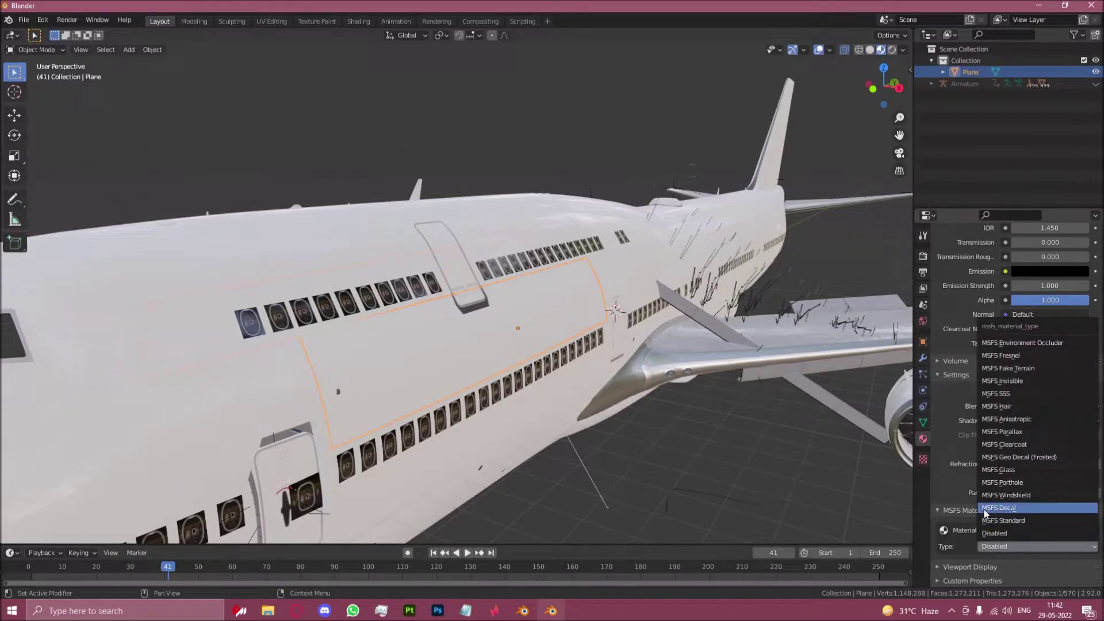
{"action": "left_click", "coordinate": [1006, 513]}
{"action": "scroll", "coordinate": [958, 530], "scroll_direction": "down", "scroll_amount": 5}
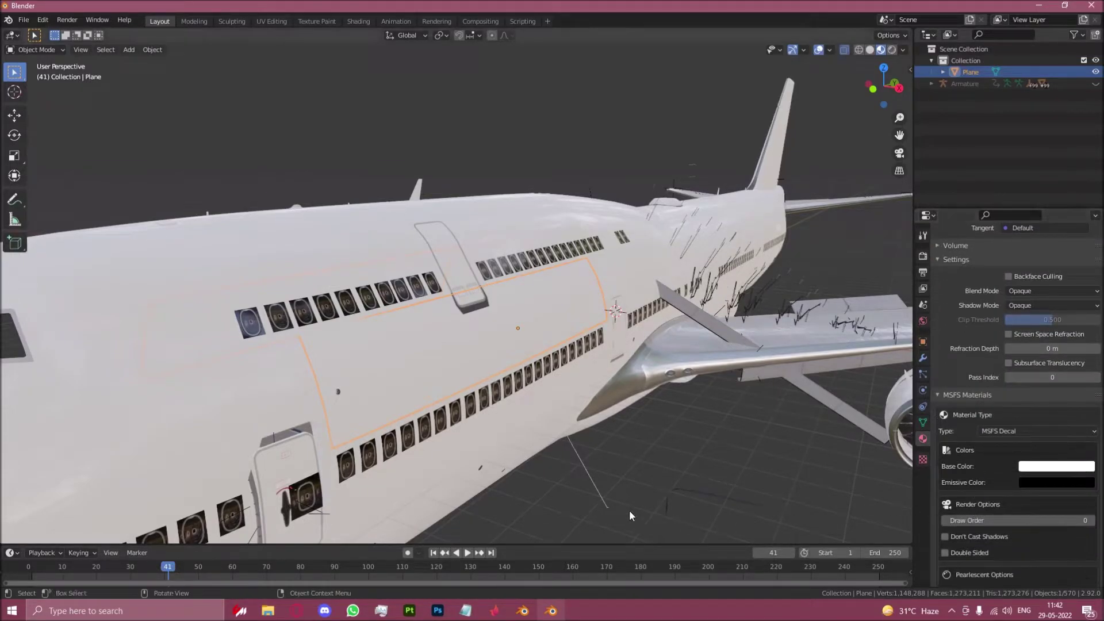
Switch to Photoshop and create a transparent 4096 × 4096 px document in 16-bit RGB color at 72 pixels/inch.
{"action": "left_click", "coordinate": [438, 610]}
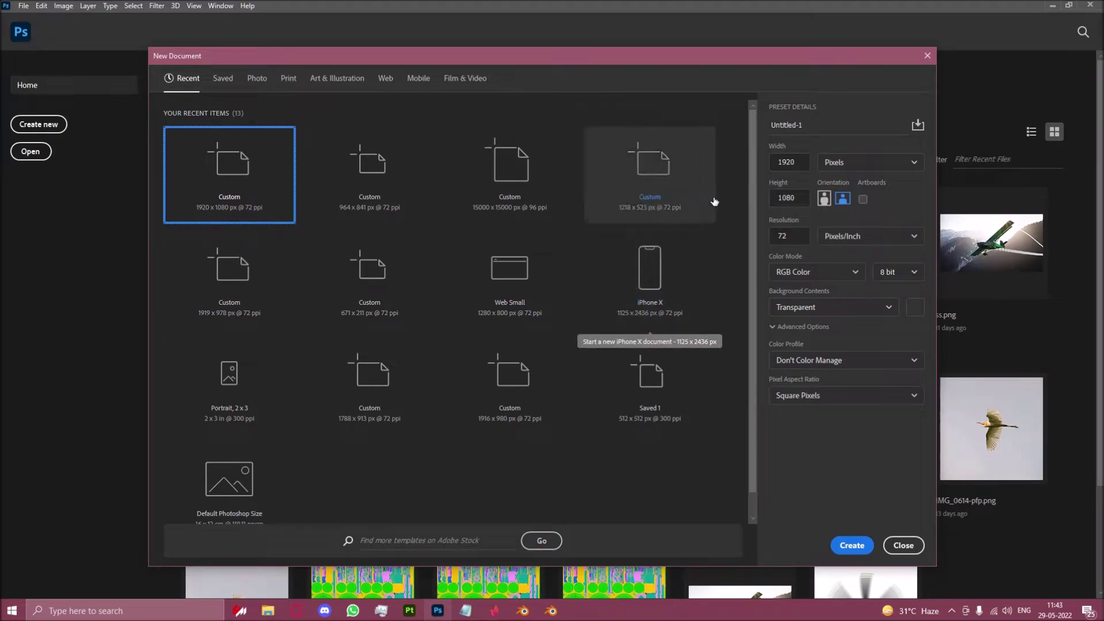
{"action": "double_click", "coordinate": [810, 162]}
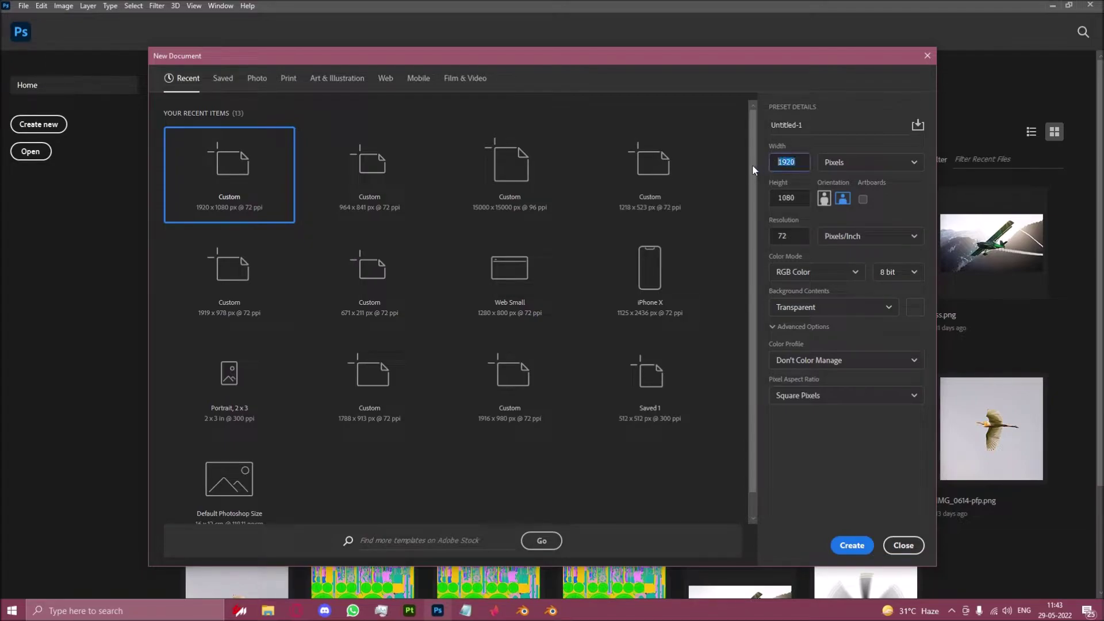
{"action": "type", "text": "4096"}
{"action": "key", "text": "Tab"}
{"action": "type", "text": "4096"}
{"action": "left_click", "coordinate": [891, 272]}
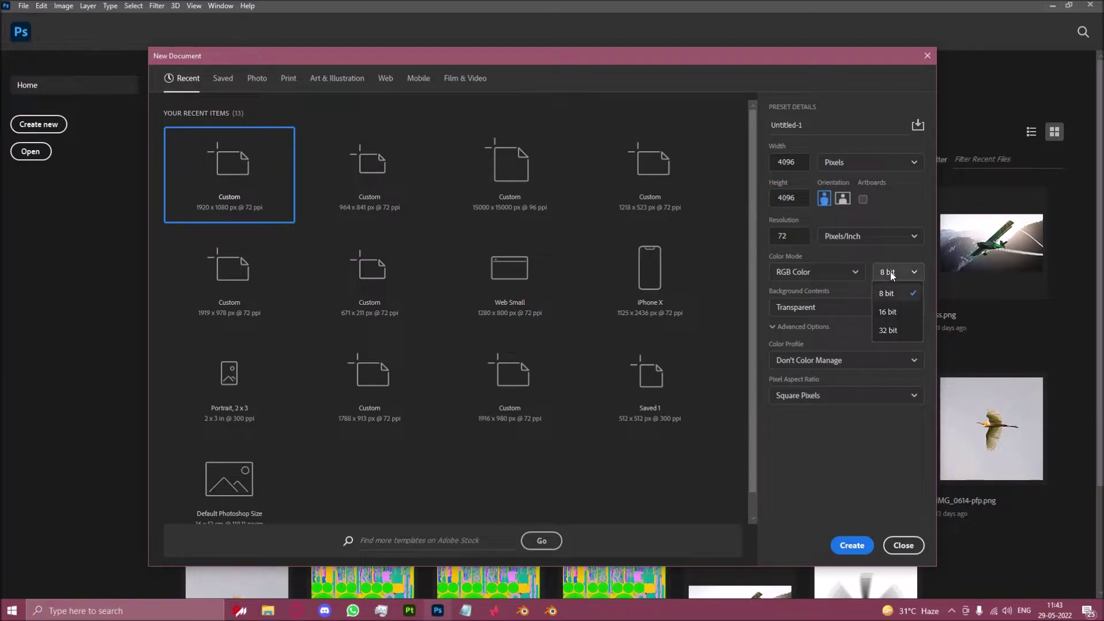
{"action": "left_click", "coordinate": [888, 312]}
{"action": "left_click", "coordinate": [852, 545]}
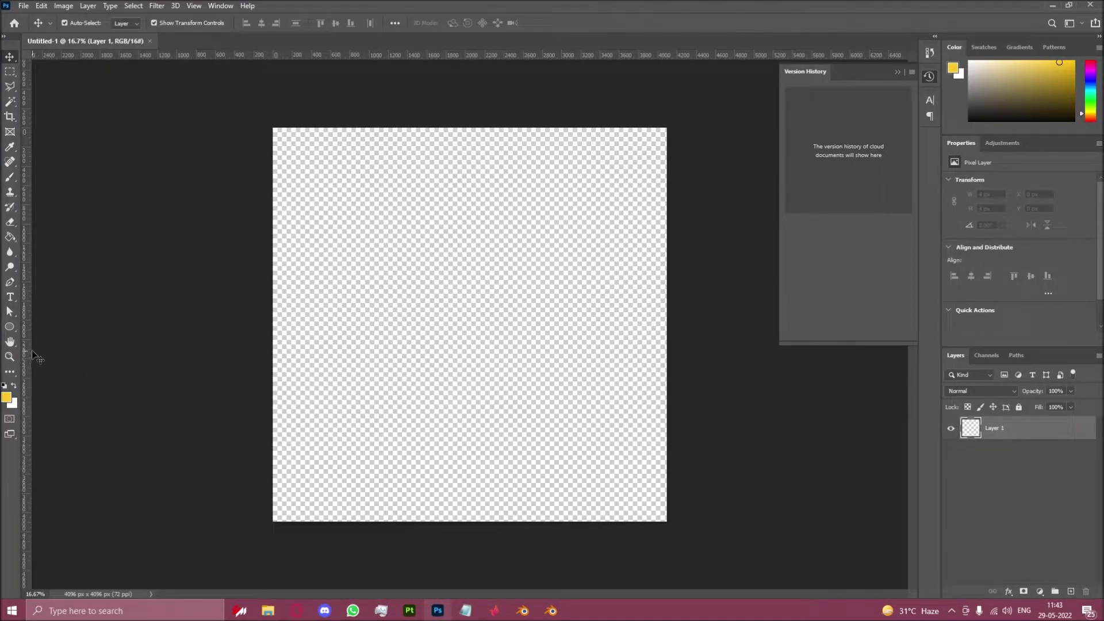
Add a horizontal text box about 3412 × 1523 px across the canvas's lower half and enter "AdiTemplate".
{"action": "key", "text": "t"}
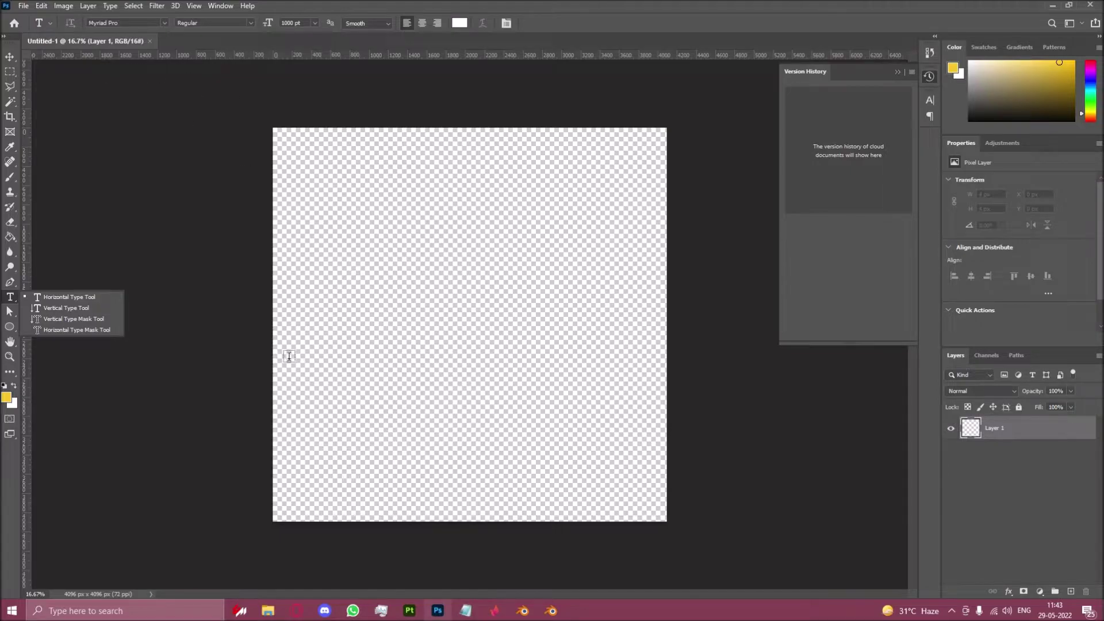
{"action": "left_click_drag", "start_coordinate": [288, 359], "coordinate": [617, 504]}
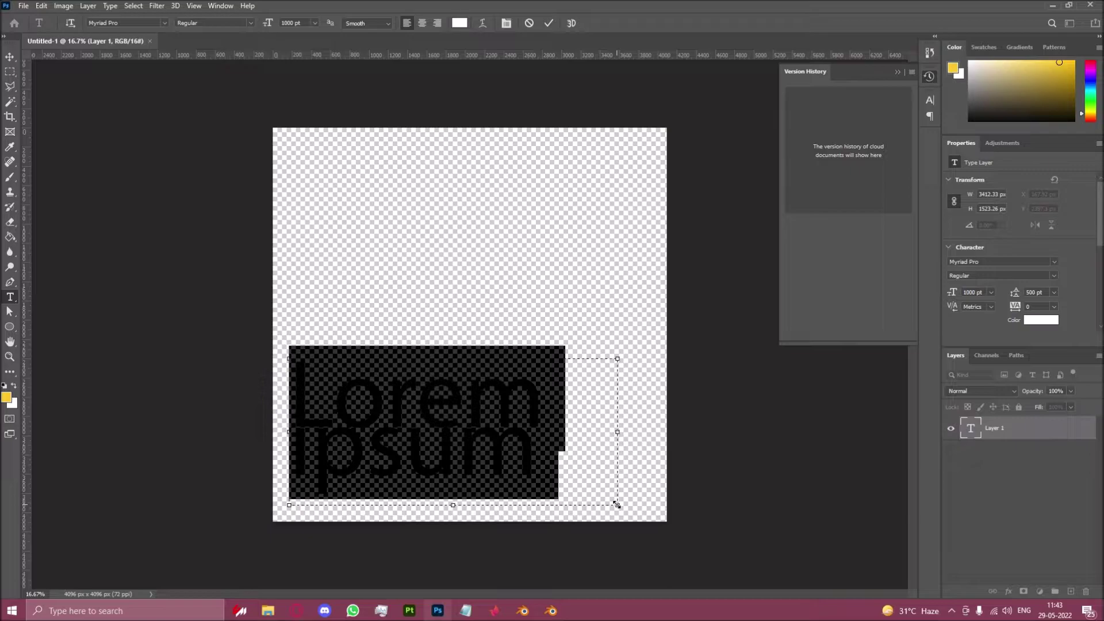
{"action": "type", "text": "a"}
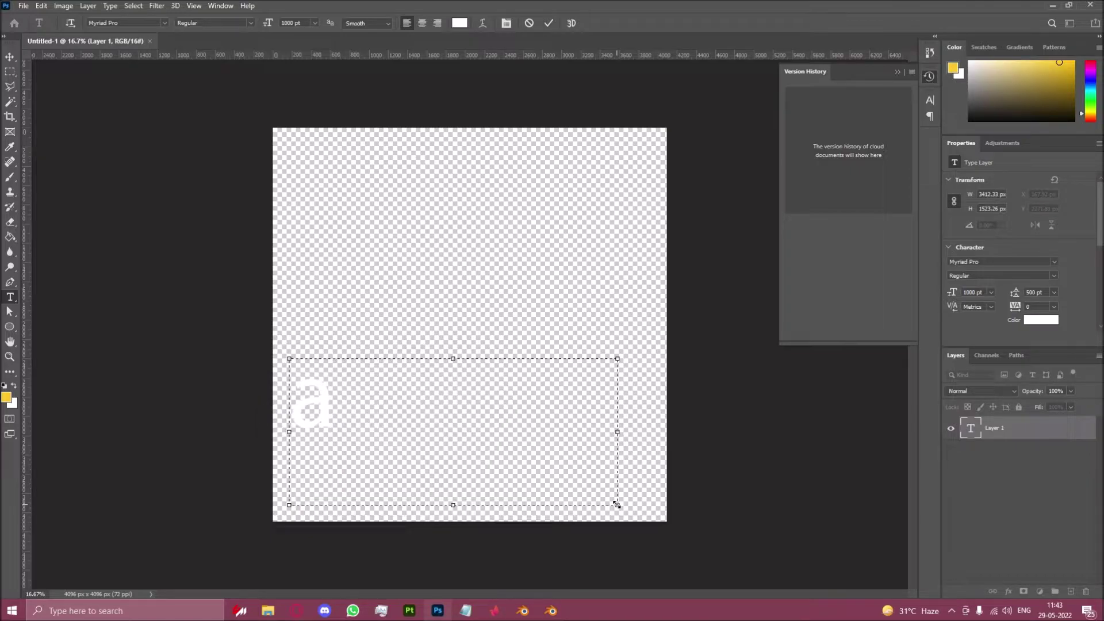
{"action": "type", "text": "D"}
{"action": "key", "text": "BackSpace"}
{"action": "key", "text": "BackSpace"}
{"action": "type", "text": "A"}
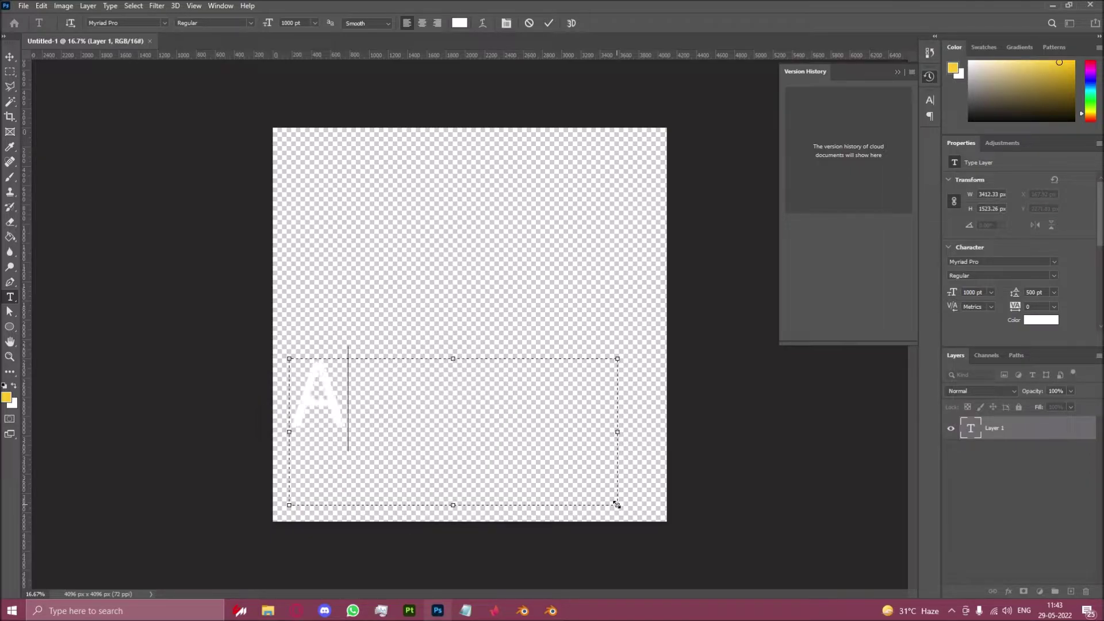
{"action": "type", "text": "diTemplate"}
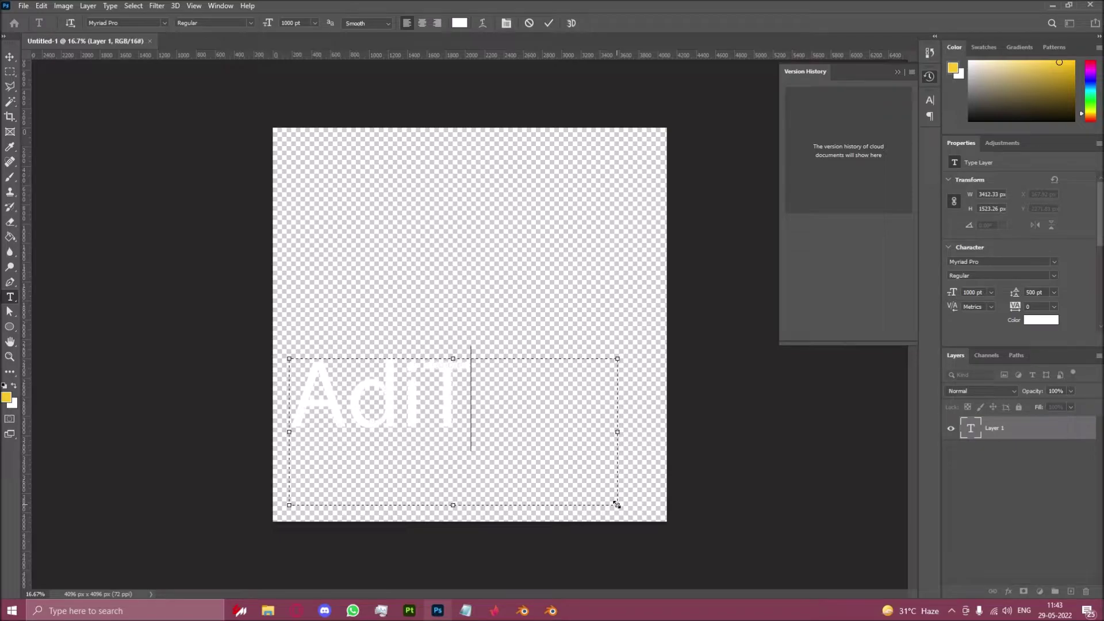
Set the font size of the whole AdiTemplate text to 500 pt and commit the text.
{"action": "key", "text": "ctrl+a"}
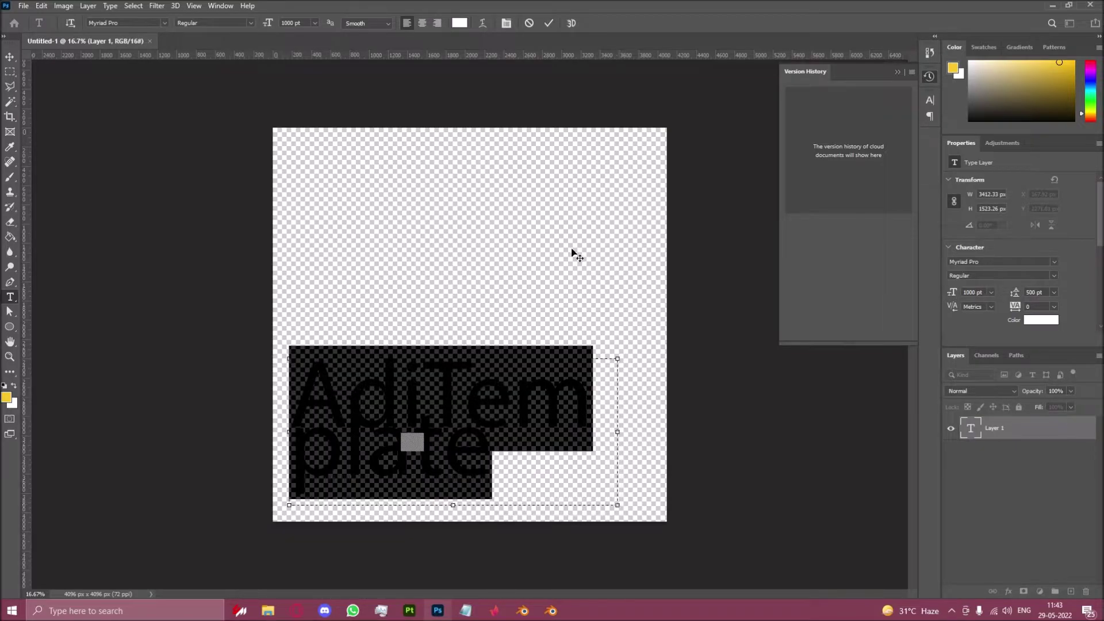
{"action": "left_click", "coordinate": [314, 23]}
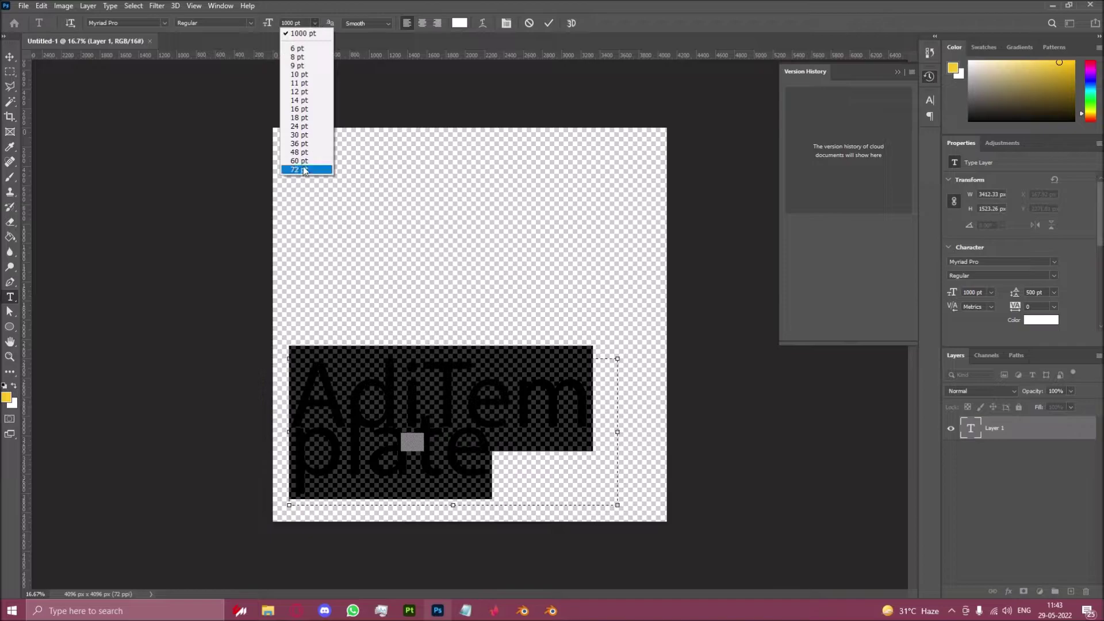
{"action": "left_click", "coordinate": [298, 20]}
{"action": "type", "text": "25"}
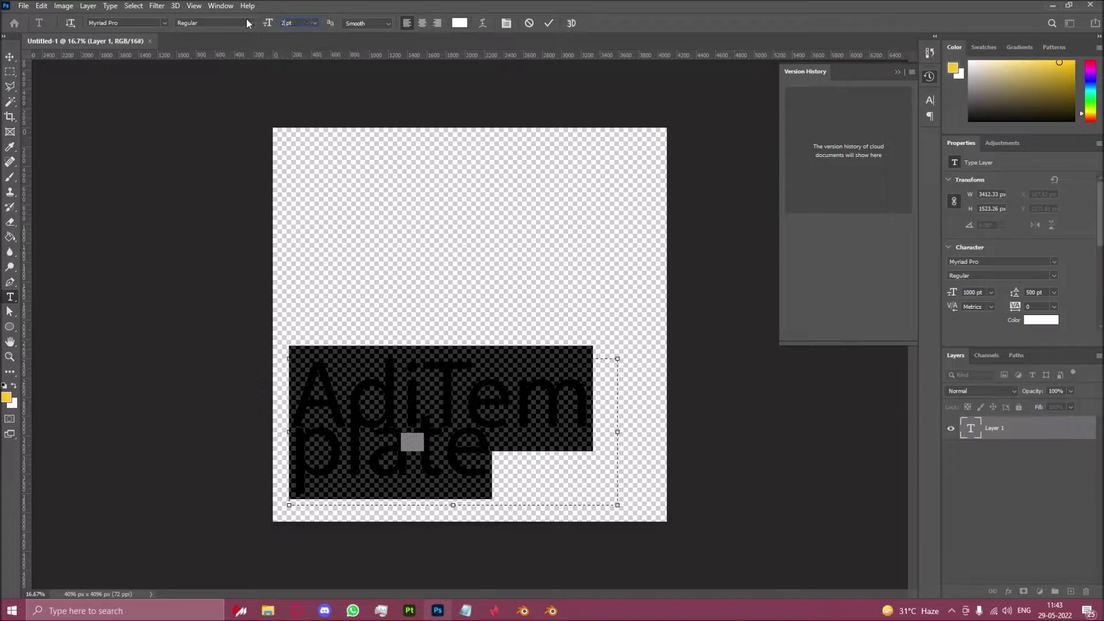
{"action": "key", "text": "Return"}
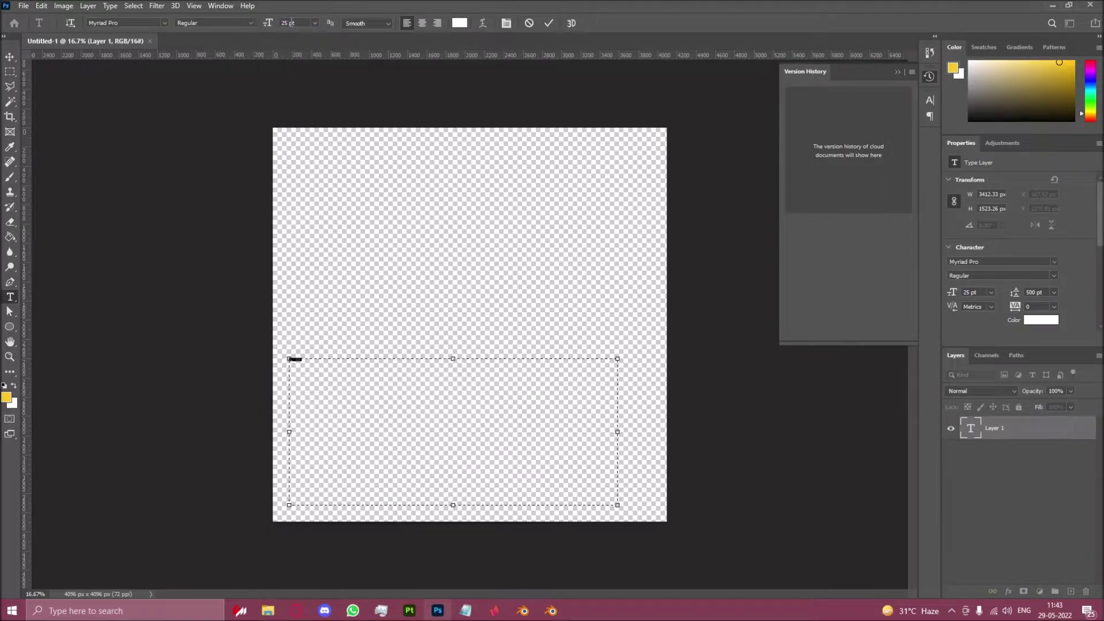
{"action": "key", "text": "Return"}
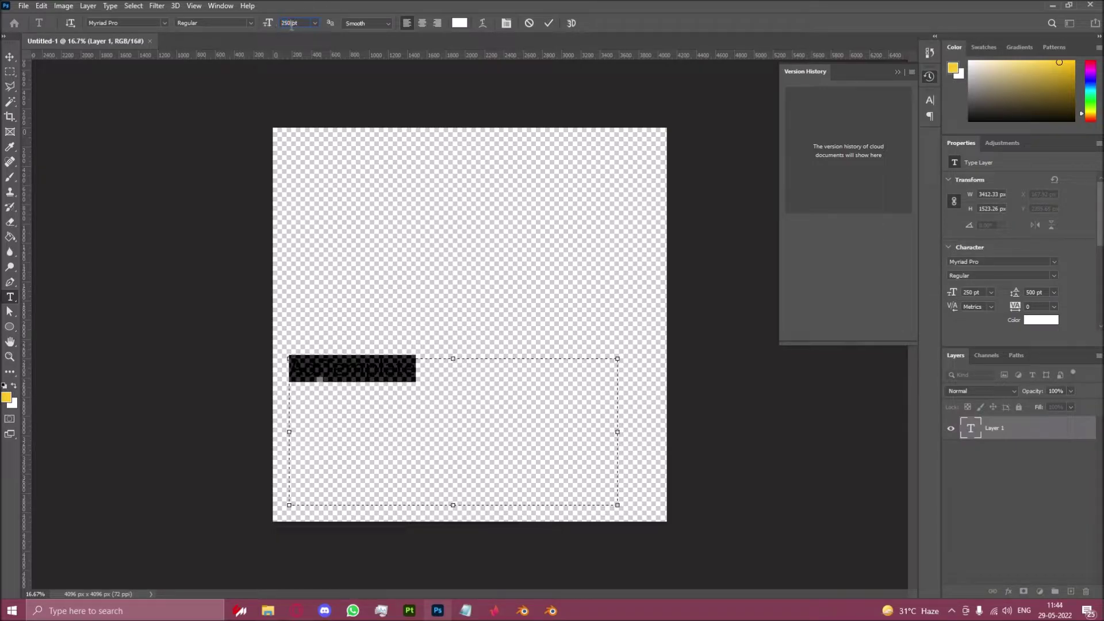
{"action": "left_click_drag", "start_coordinate": [291, 26], "coordinate": [282, 24]}
{"action": "key", "text": "Return"}
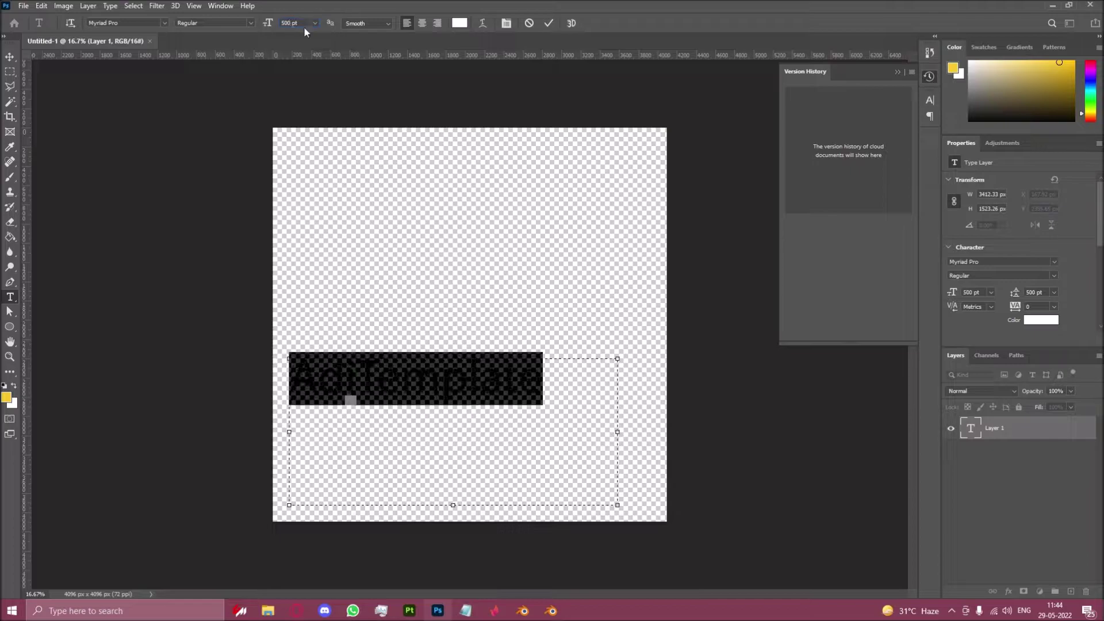
{"action": "left_click", "coordinate": [549, 25]}
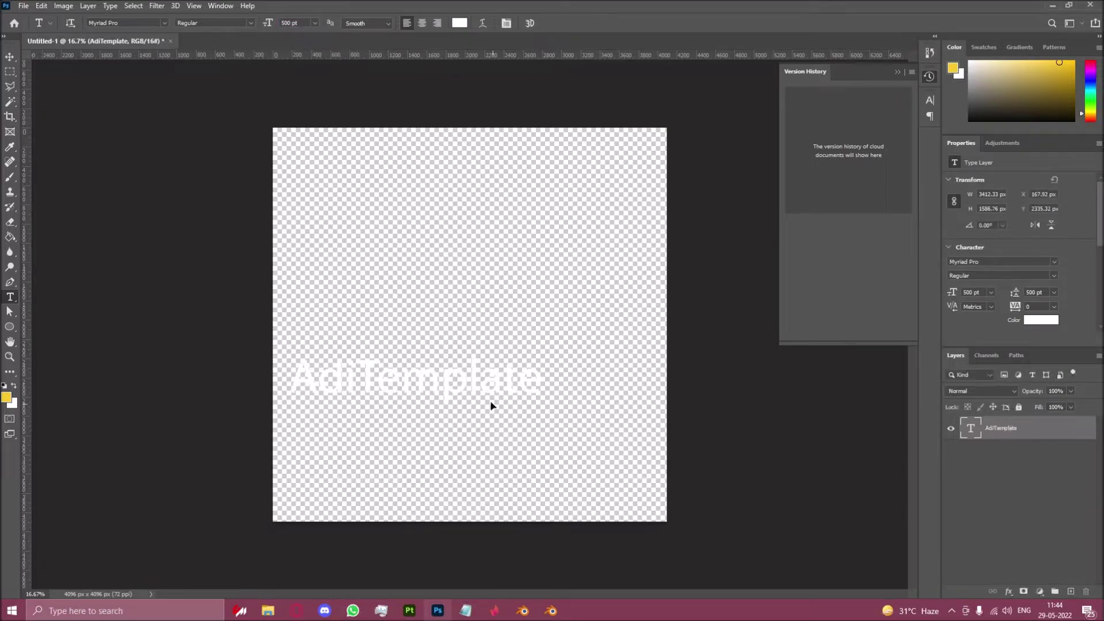
Move the AdiTemplate title to the canvas's lower-left corner and set its text color to black (000000).
{"action": "key", "text": "v"}
{"action": "left_click_drag", "start_coordinate": [477, 393], "coordinate": [470, 506]}
{"action": "left_click", "coordinate": [10, 298]}
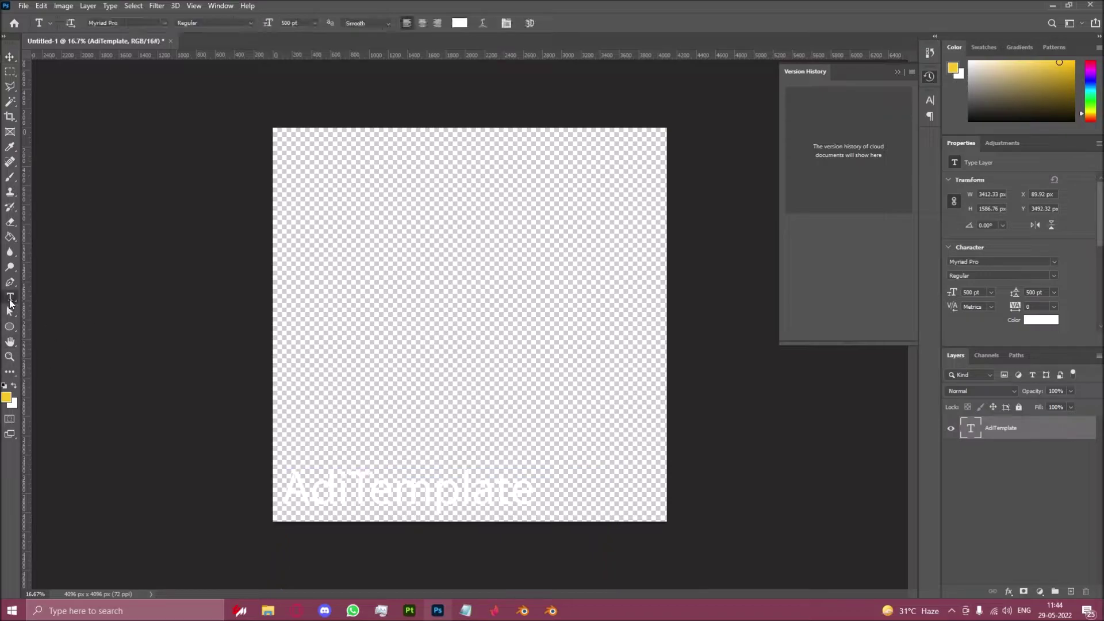
{"action": "left_click", "coordinate": [480, 497]}
{"action": "key", "text": "ctrl+a"}
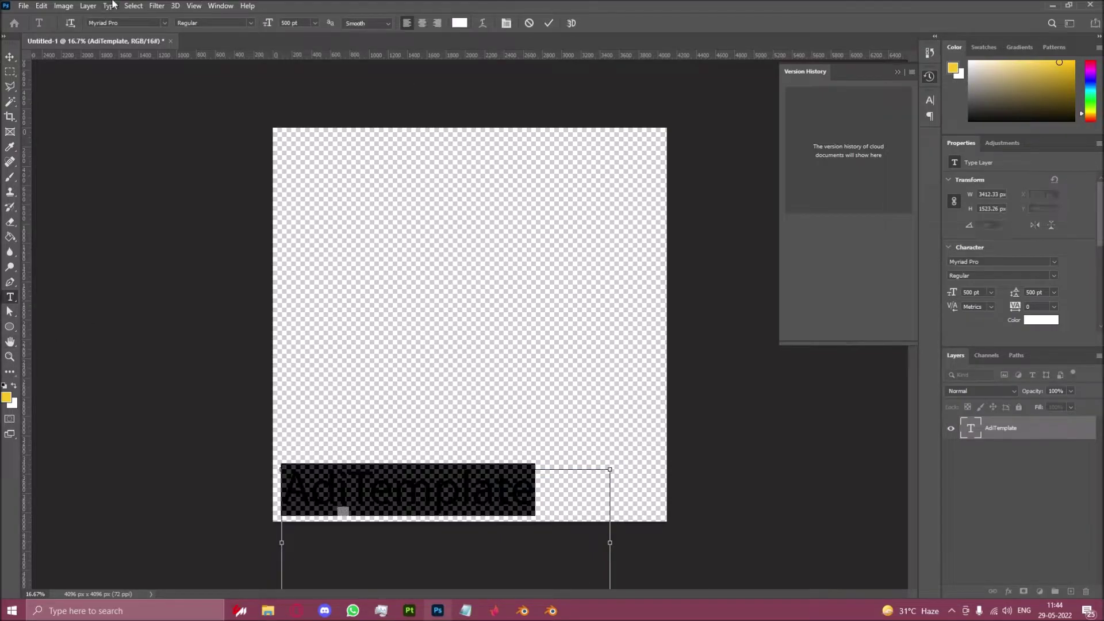
{"action": "left_click", "coordinate": [460, 23]}
{"action": "type", "text": "000000"}
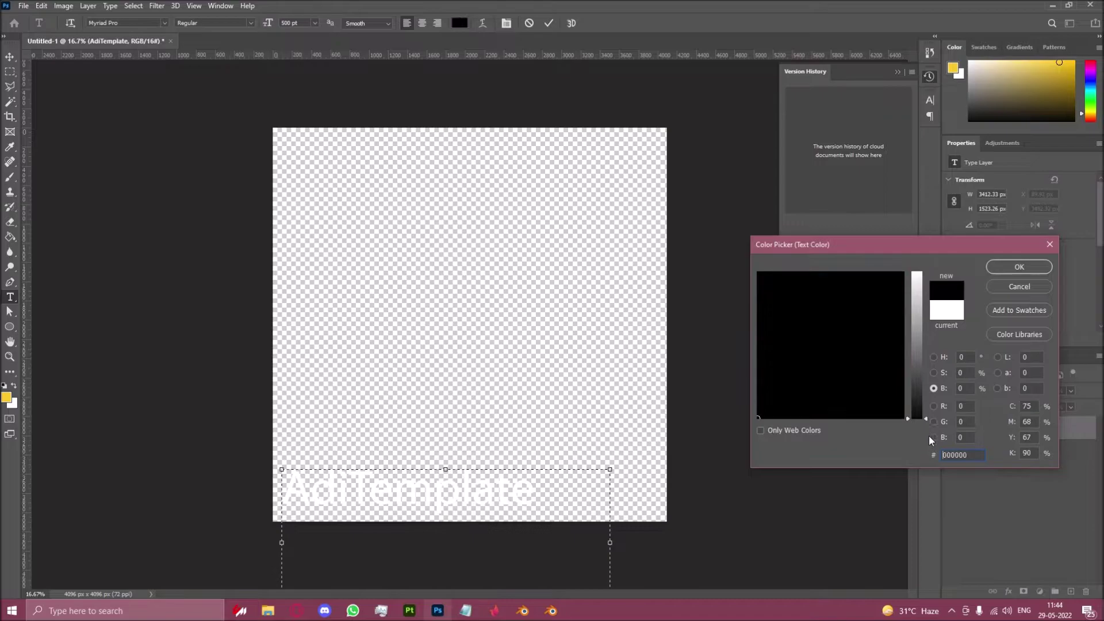
{"action": "left_click", "coordinate": [1019, 267]}
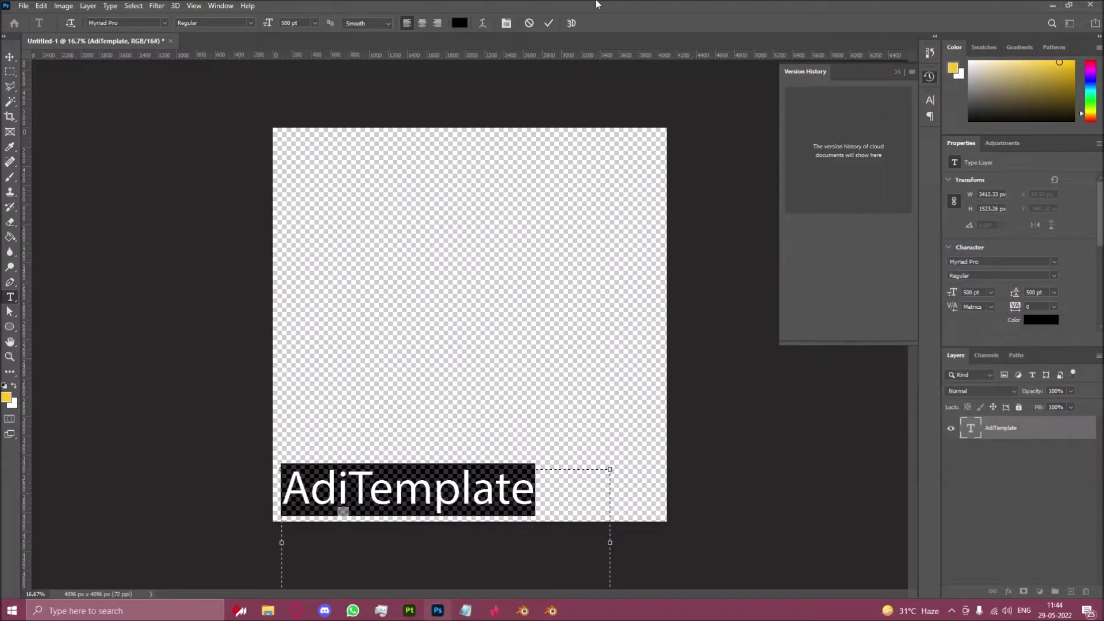
{"action": "left_click", "coordinate": [549, 23]}
Save the document as LIVERYDECALS.psd in the Projects\AdiTemplate folder on drive D, with Maximize Compatibility enabled.
{"action": "key", "text": "ctrl+s"}
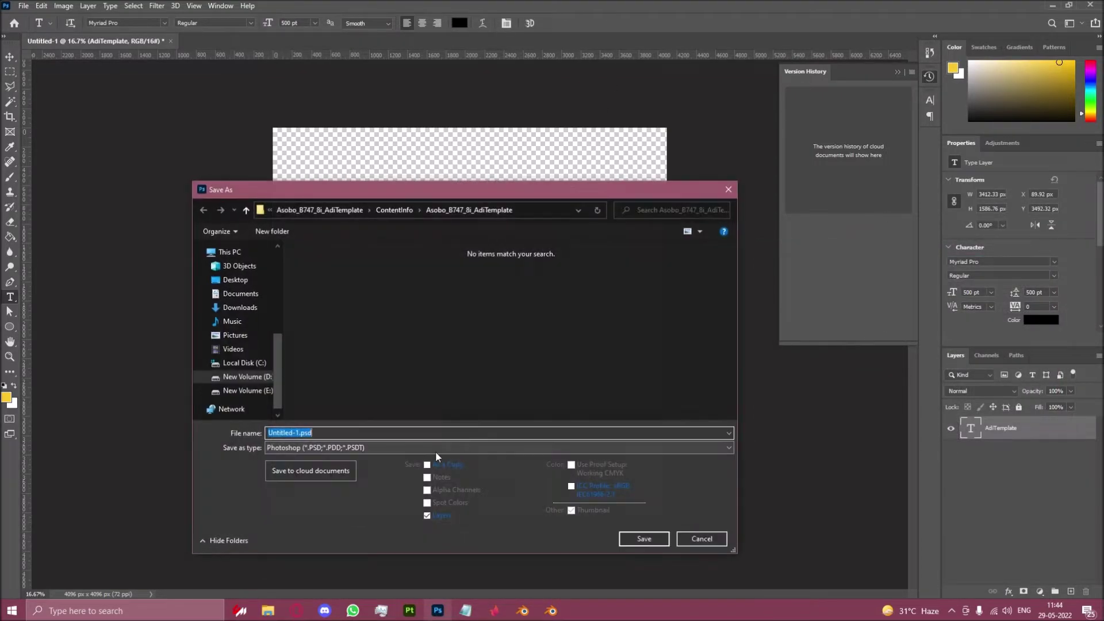
{"action": "left_click", "coordinate": [244, 377]}
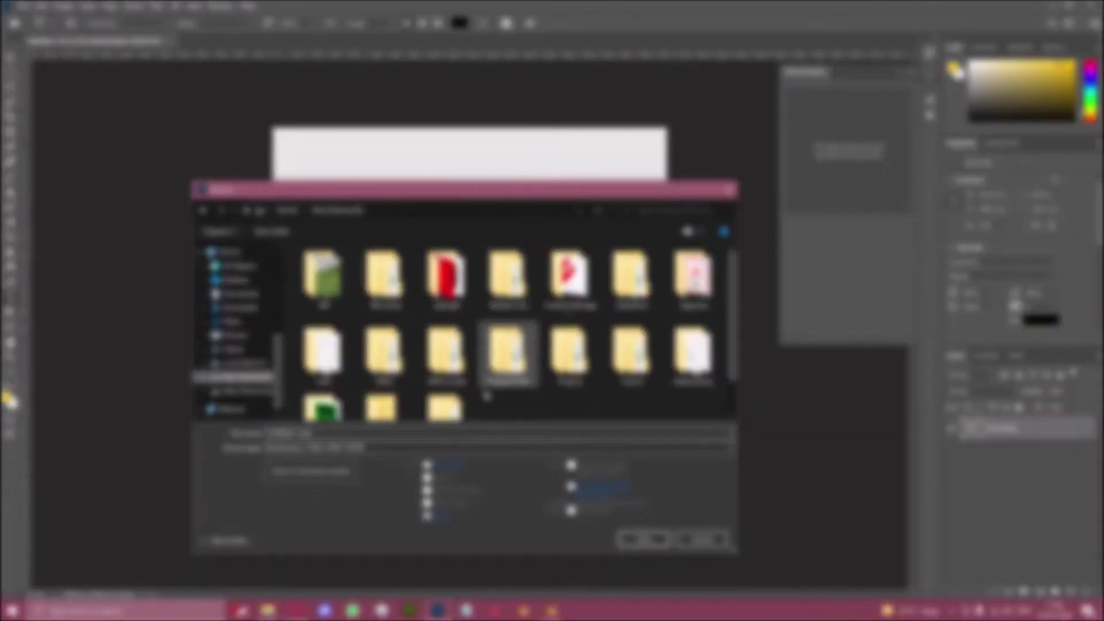
{"action": "right_click", "coordinate": [561, 383]}
{"action": "left_click", "coordinate": [550, 369]}
{"action": "double_click", "coordinate": [550, 369]}
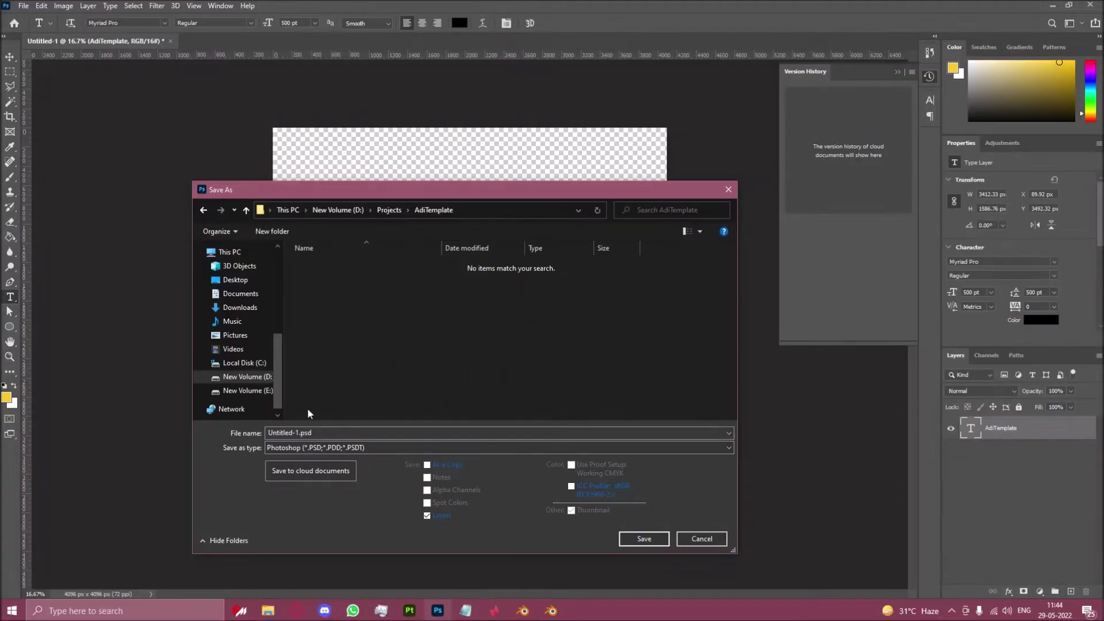
{"action": "left_click", "coordinate": [296, 434]}
{"action": "left_click_drag", "start_coordinate": [301, 433], "coordinate": [202, 435]}
{"action": "type", "text": "LIVERYDECALS"}
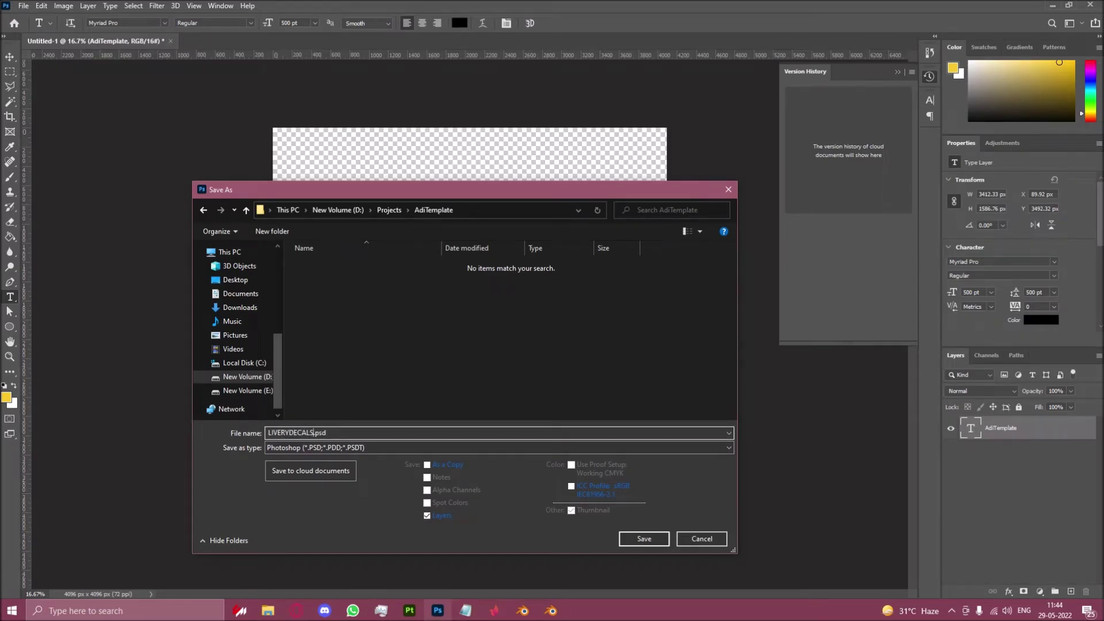
{"action": "key", "text": "Return"}
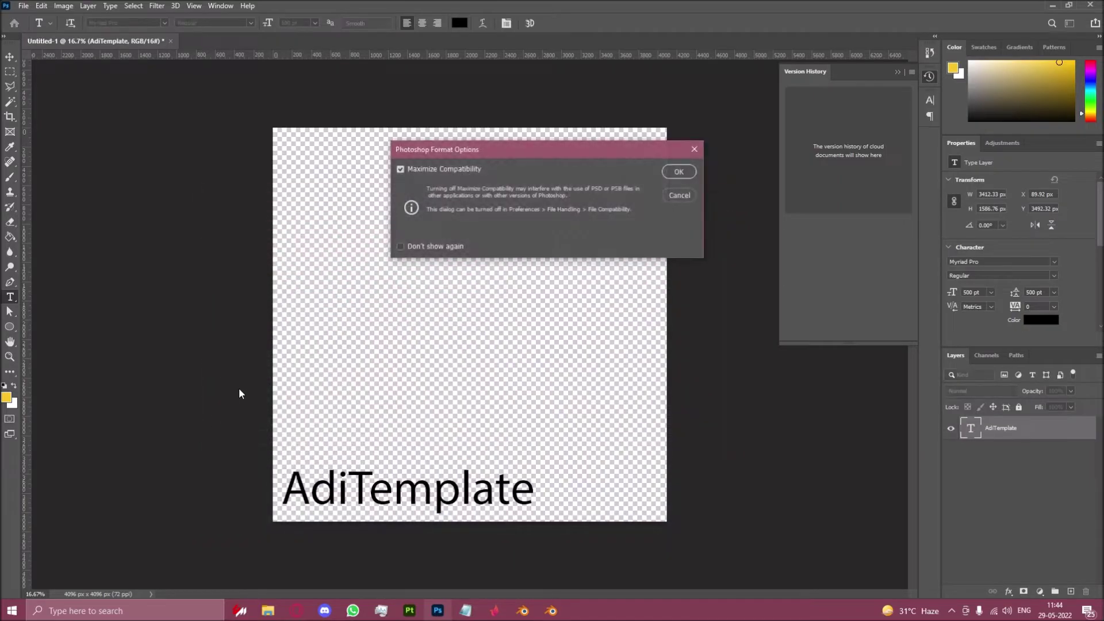
{"action": "left_click", "coordinate": [677, 172]}
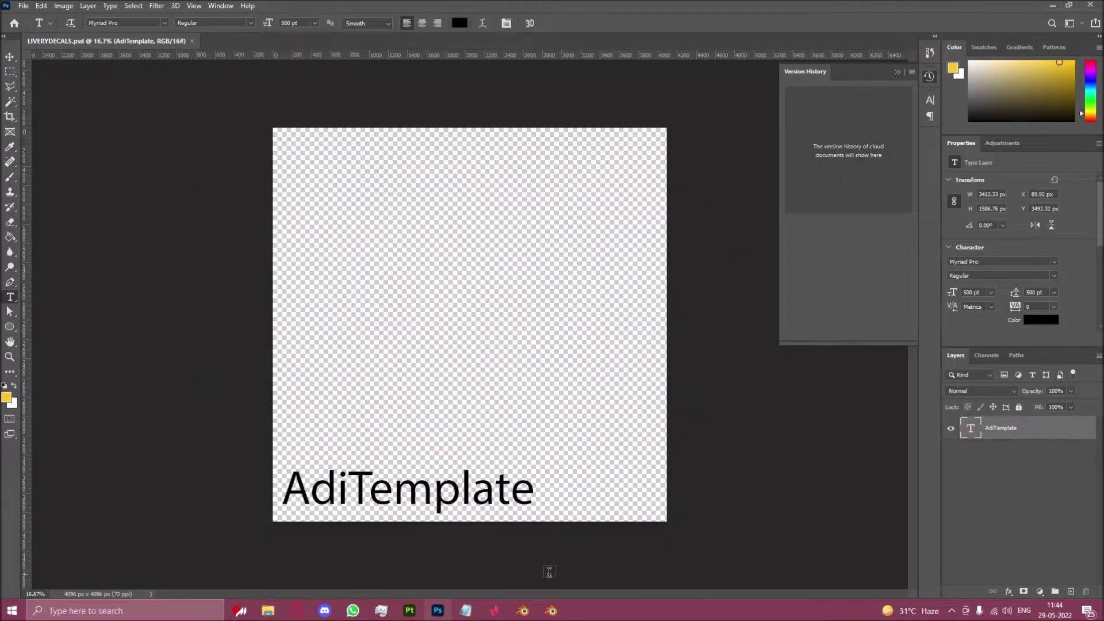
Switch to Blender and load LIVERYDECALS.psd as the decal material's MSFS Base Color texture.
{"action": "left_click", "coordinate": [551, 611]}
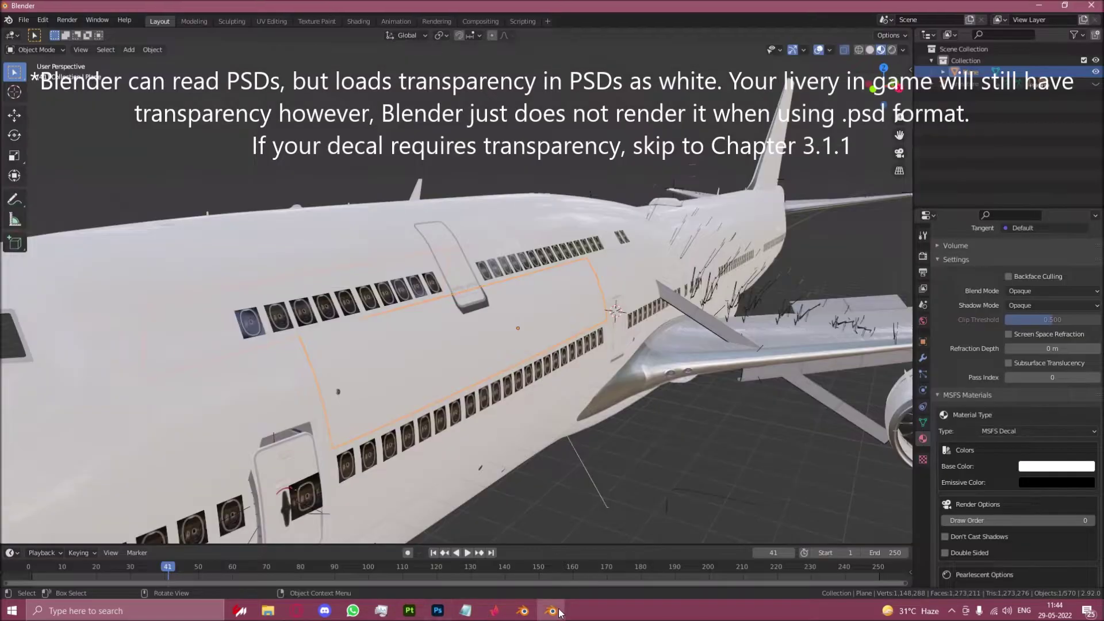
{"action": "scroll", "coordinate": [1018, 403], "scroll_direction": "down", "scroll_amount": 15}
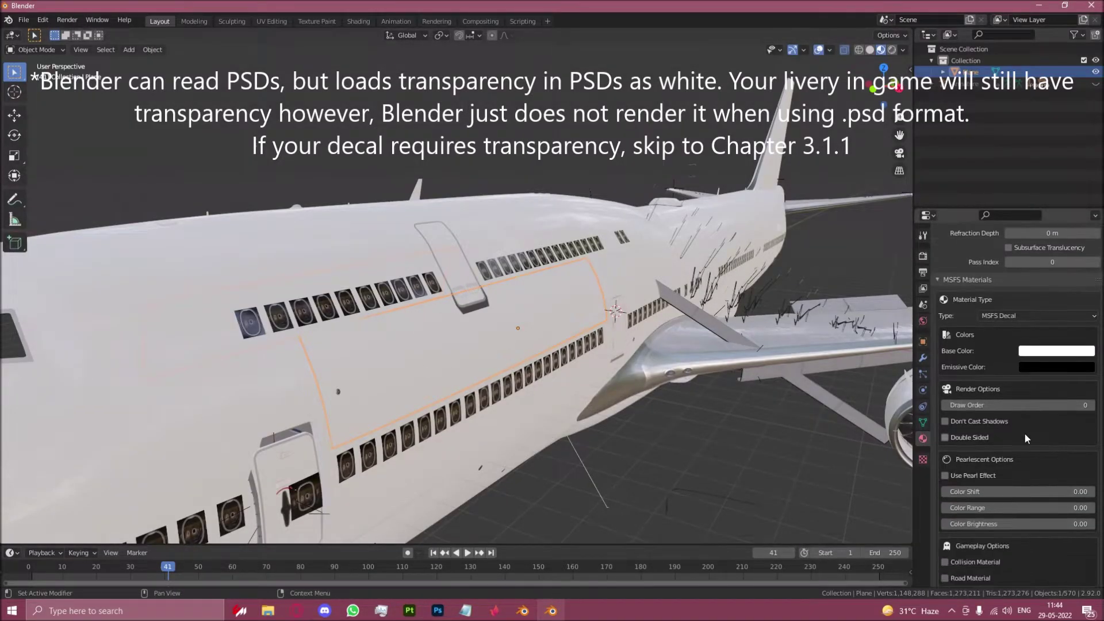
{"action": "scroll", "coordinate": [957, 401], "scroll_direction": "down", "scroll_amount": 12}
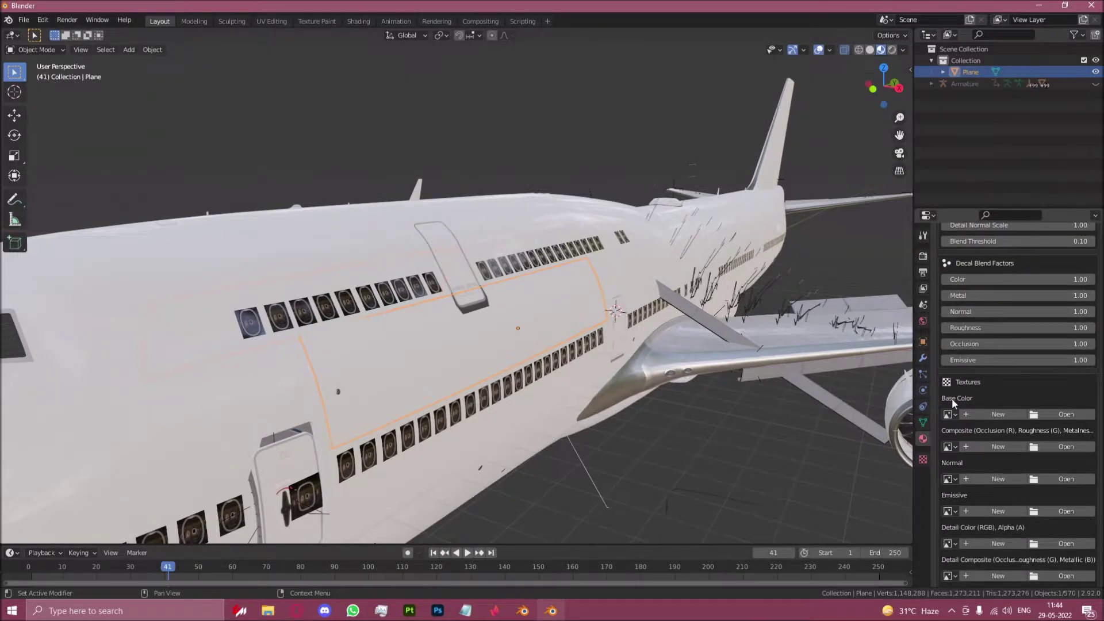
{"action": "left_click", "coordinate": [1073, 413]}
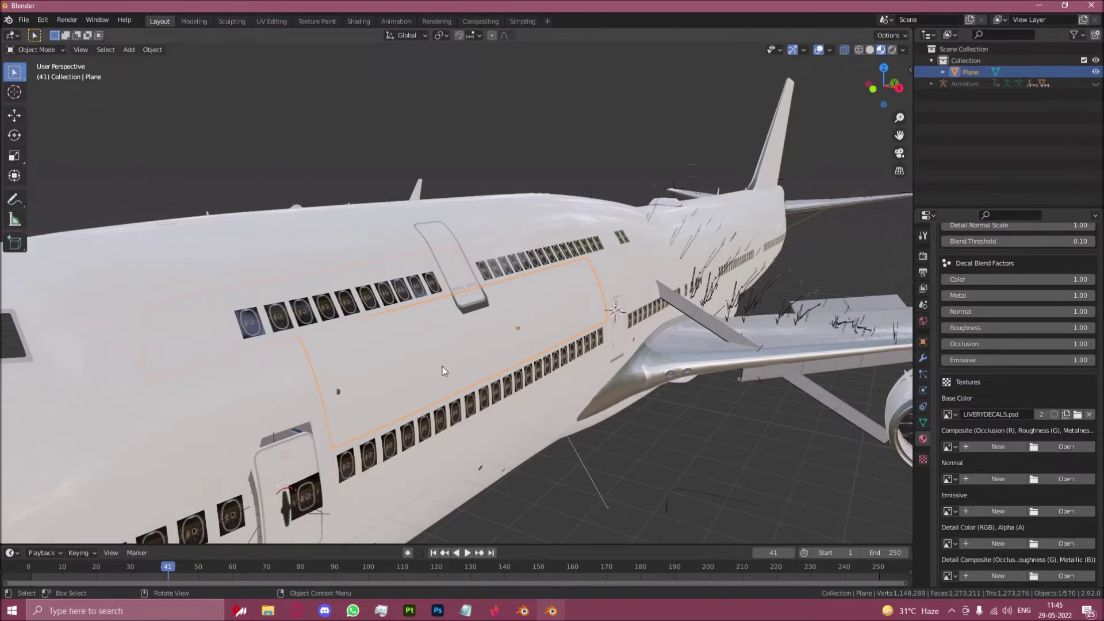
Open the decal surface for UV editing, enable X-ray, and select all its faces in the right orthographic view.
{"action": "middle_click_drag", "start_coordinate": [420, 374], "coordinate": [454, 392]}
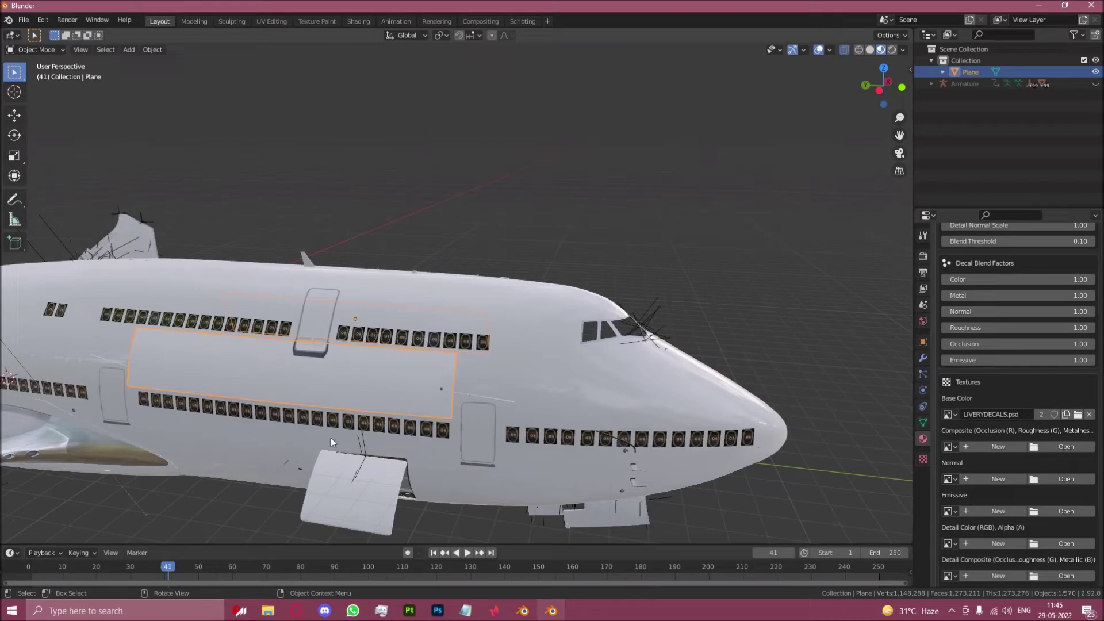
{"action": "middle_click_drag", "start_coordinate": [331, 442], "coordinate": [443, 418]}
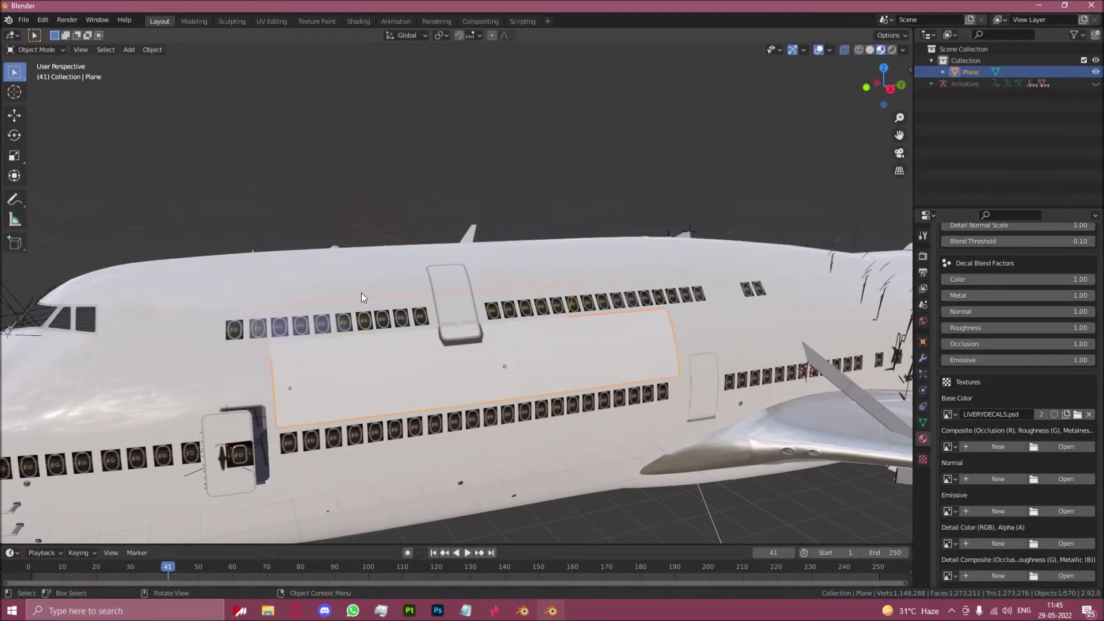
{"action": "left_click", "coordinate": [266, 21]}
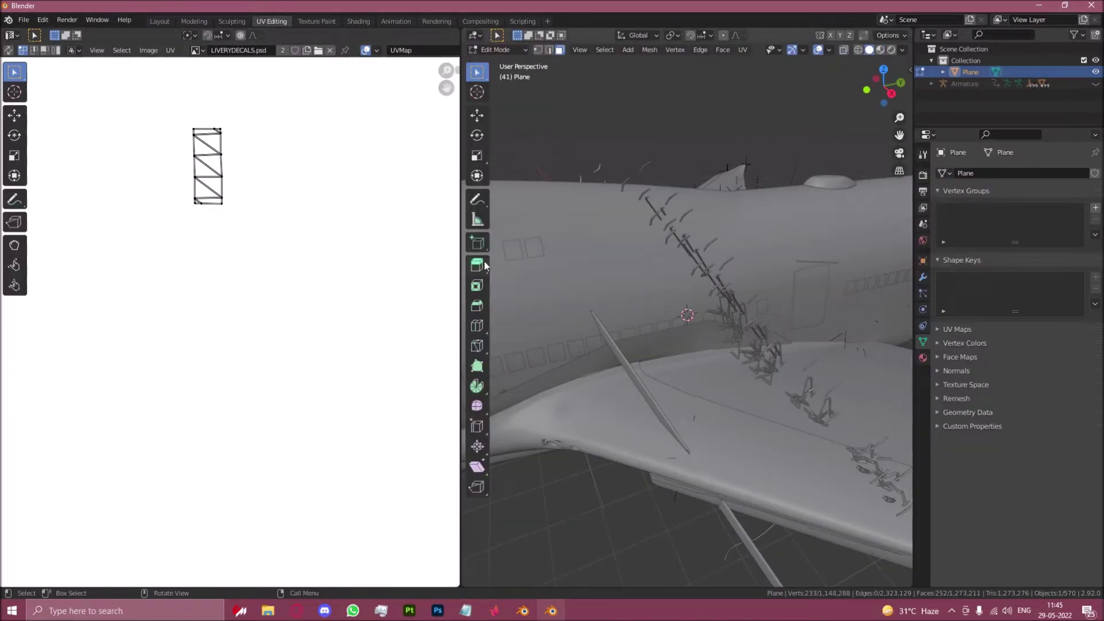
{"action": "scroll", "coordinate": [681, 285], "scroll_direction": "down", "scroll_amount": 5}
{"action": "scroll", "coordinate": [681, 285], "scroll_direction": "down", "scroll_amount": 3}
{"action": "middle_click_drag", "start_coordinate": [577, 301], "coordinate": [666, 229], "text": "shift"}
{"action": "scroll", "coordinate": [726, 337], "scroll_direction": "up", "scroll_amount": 6}
{"action": "left_click", "coordinate": [844, 49]}
{"action": "middle_click_drag", "start_coordinate": [626, 348], "coordinate": [691, 358], "text": "shift"}
{"action": "key", "text": "KP_1"}
{"action": "key", "text": "KP_3"}
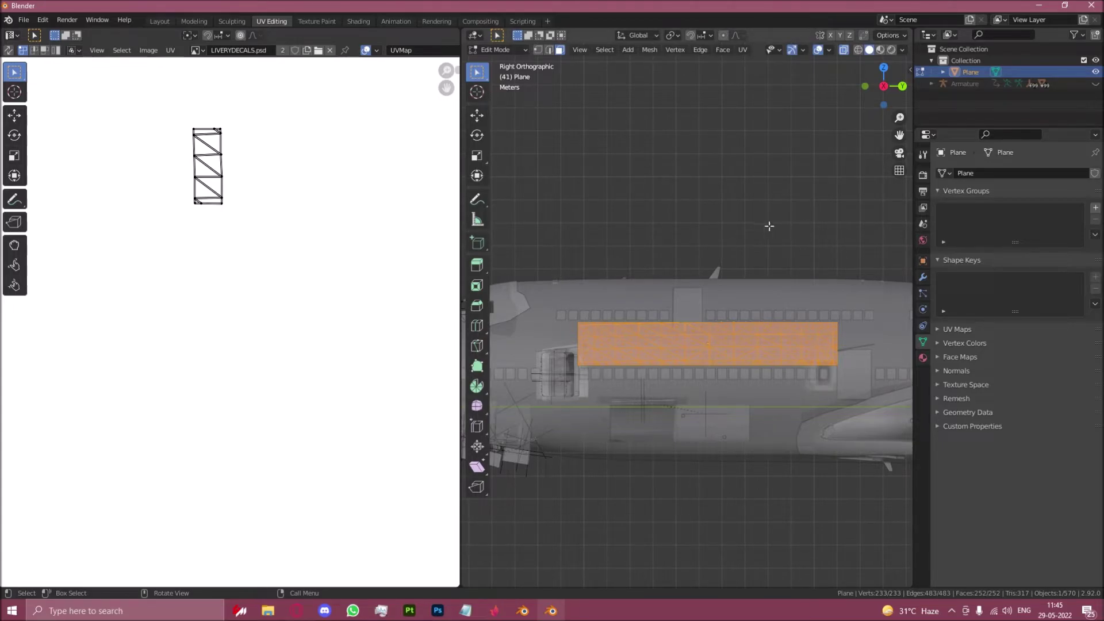
Unwrap the selected decal faces with Project from View from the right orthographic view.
{"action": "middle_click_drag", "start_coordinate": [624, 294], "coordinate": [794, 288]}
{"action": "key", "text": "KP_3"}
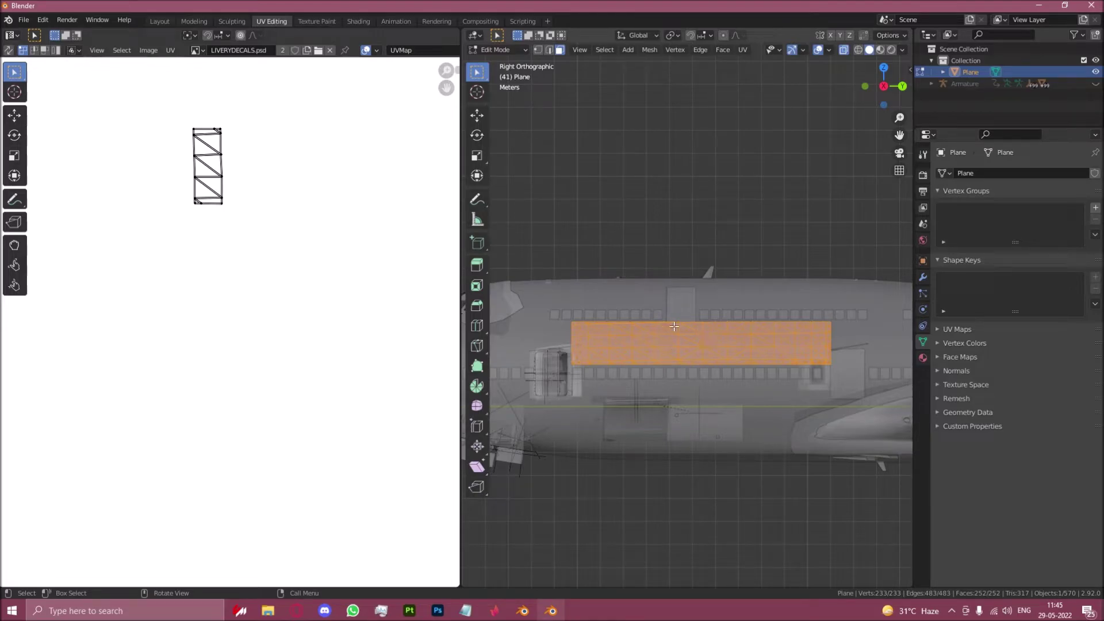
{"action": "left_click", "coordinate": [743, 50]}
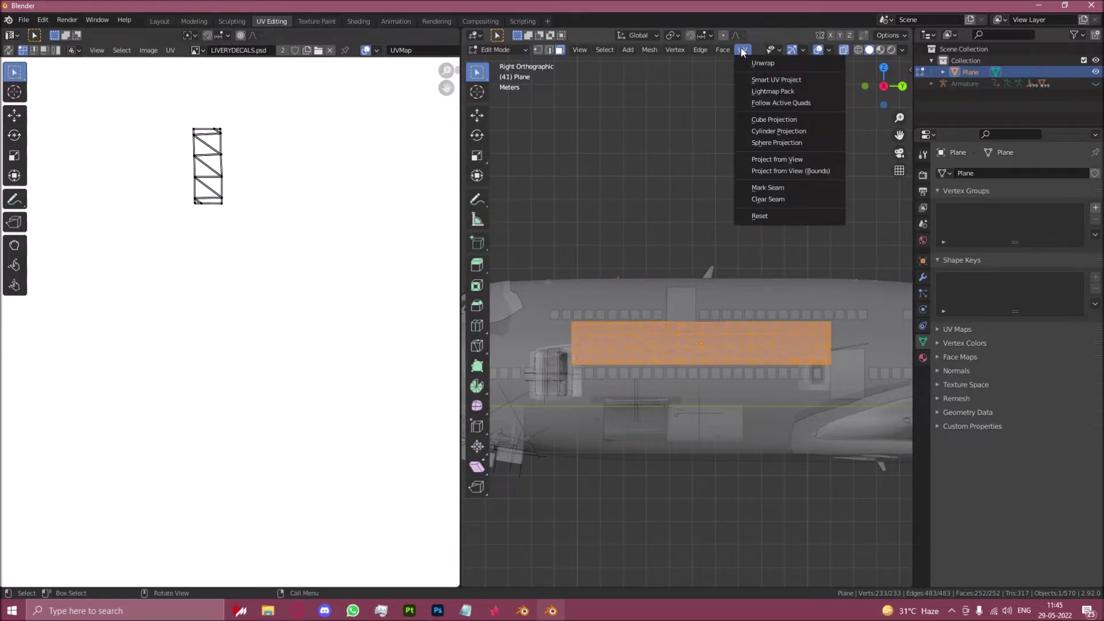
{"action": "left_click", "coordinate": [789, 165]}
{"action": "scroll", "coordinate": [144, 306], "scroll_direction": "down", "scroll_amount": 5}
Move and scale the decal's whole UV island over the AdiTemplate text in the texture's lower-left corner.
{"action": "left_click_drag", "start_coordinate": [118, 282], "coordinate": [406, 447]}
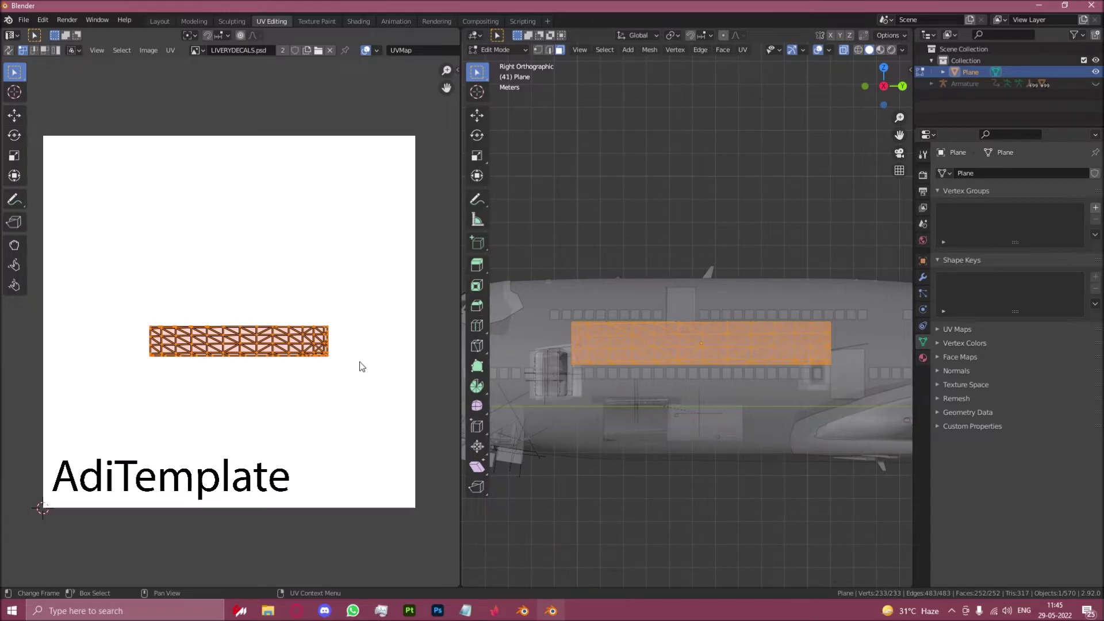
{"action": "key", "text": "g"}
{"action": "left_click", "coordinate": [284, 500]}
{"action": "key", "text": "s"}
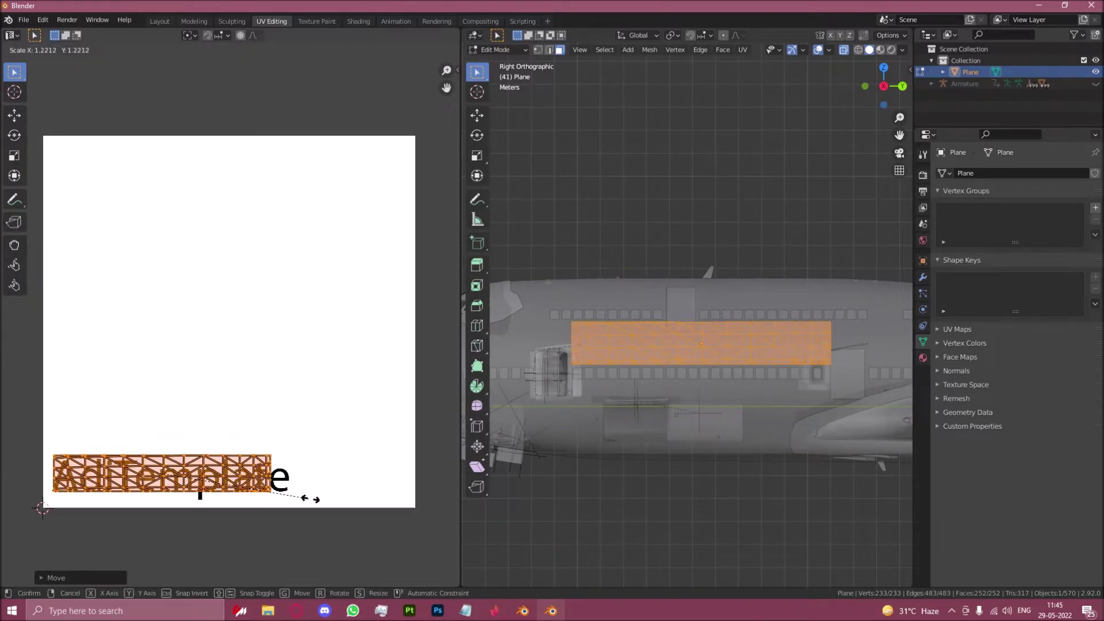
{"action": "left_click", "coordinate": [359, 511]}
{"action": "key", "text": "g"}
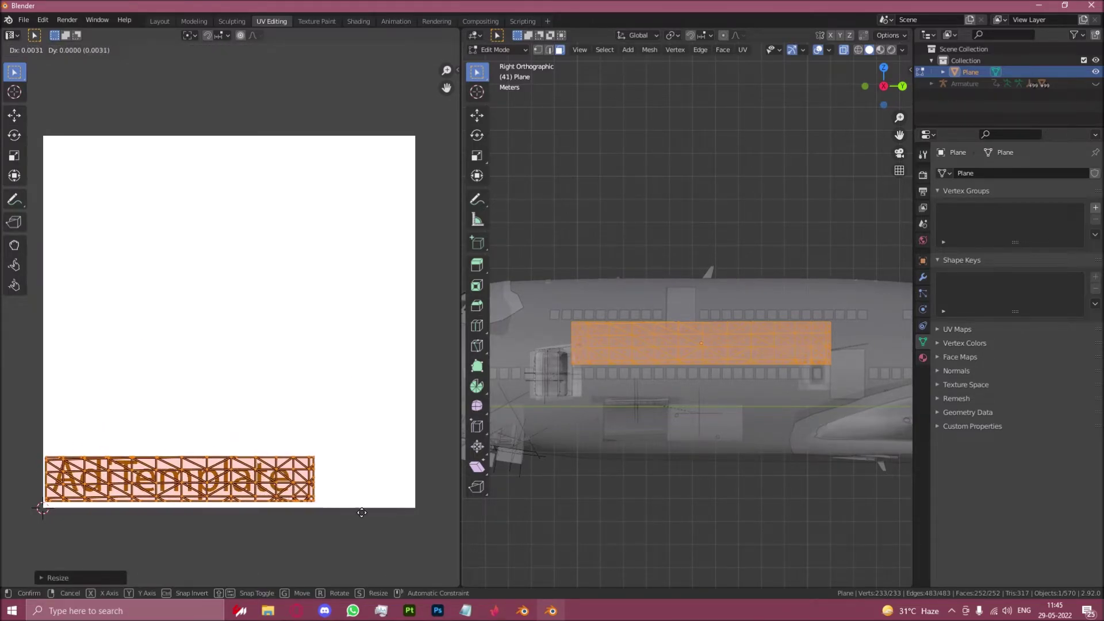
{"action": "key", "text": "s"}
{"action": "left_click", "coordinate": [366, 517]}
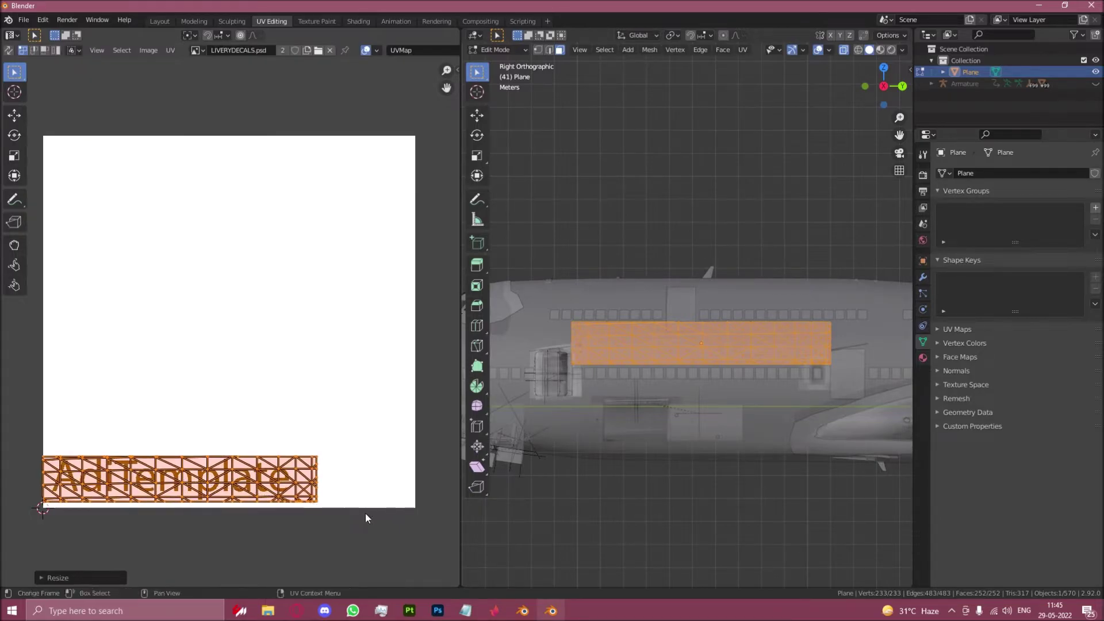
{"action": "key", "text": "g"}
{"action": "left_click", "coordinate": [367, 516]}
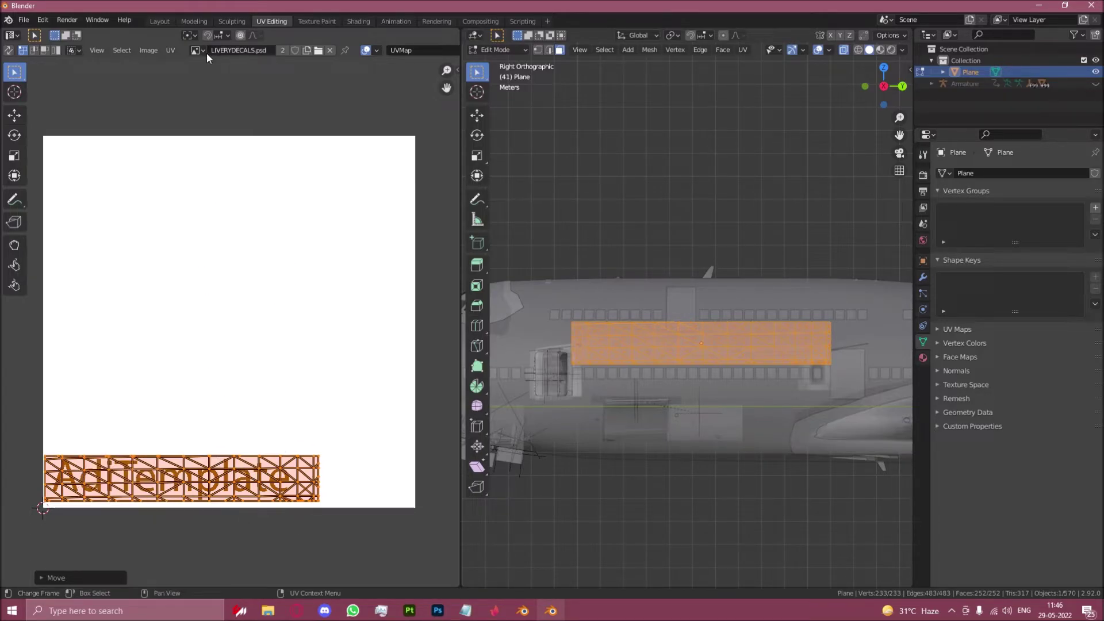
Examine how the AdiTemplate texture sits on the decal surface on the fuselage in the Layout workspace.
{"action": "left_click", "coordinate": [161, 21]}
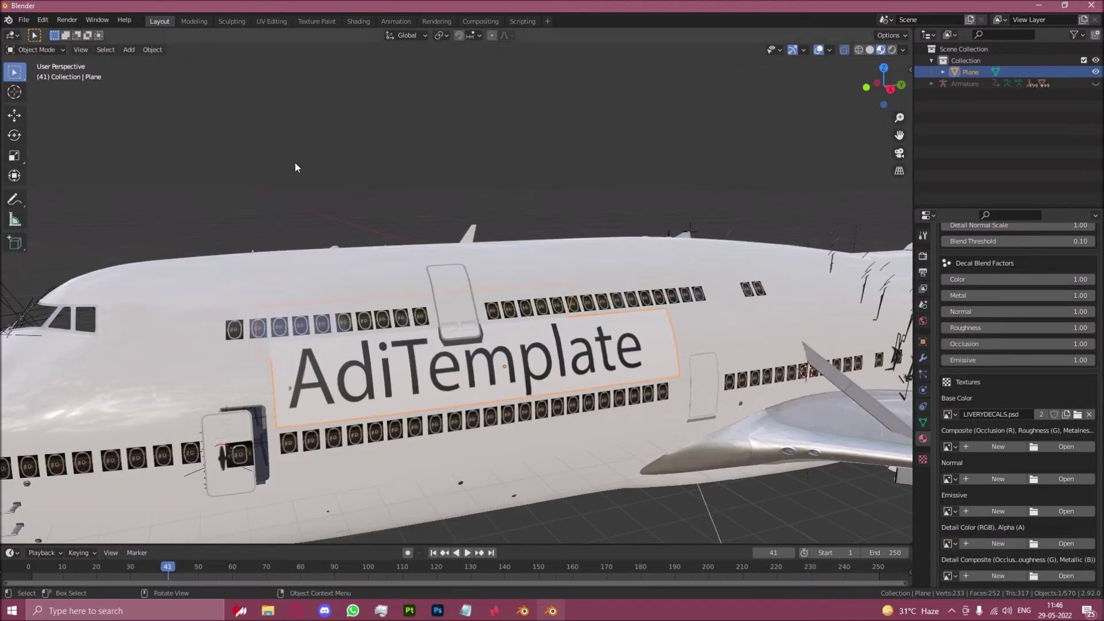
{"action": "left_click", "coordinate": [565, 222]}
{"action": "scroll", "coordinate": [555, 253], "scroll_direction": "up", "scroll_amount": 1}
{"action": "middle_click_drag", "start_coordinate": [515, 368], "coordinate": [702, 355]}
{"action": "scroll", "coordinate": [482, 367], "scroll_direction": "down", "scroll_amount": 3}
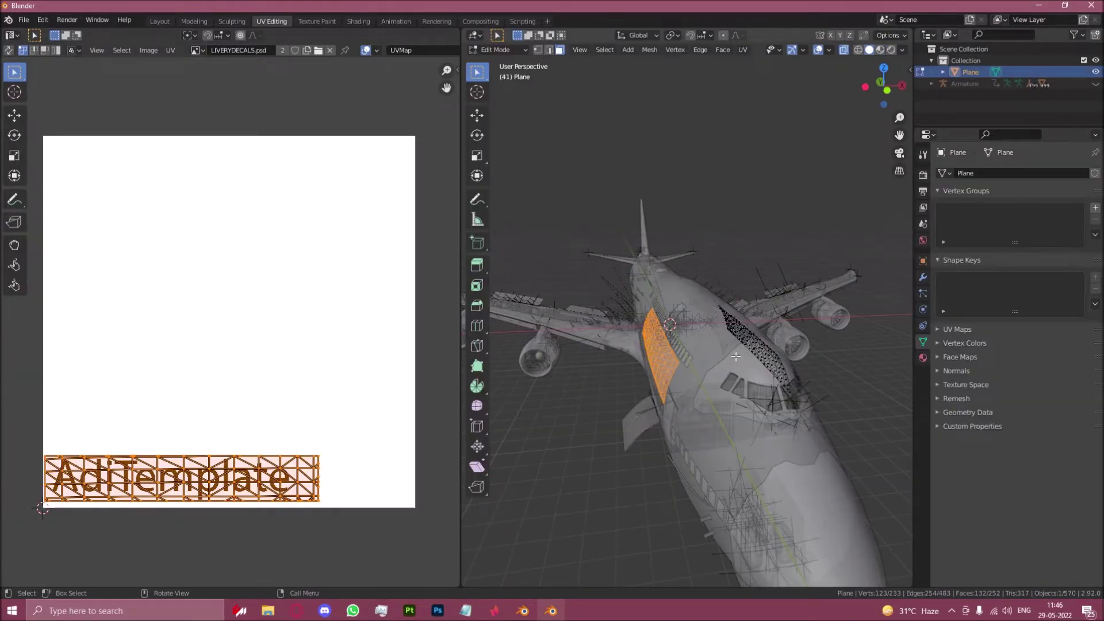
Compare the selected decal side with the opposite one from the right orthographic view and from around the nose.
{"action": "middle_click_drag", "start_coordinate": [736, 357], "coordinate": [663, 365]}
{"action": "key", "text": "KP_1"}
{"action": "key", "text": "KP_3"}
{"action": "middle_click_drag", "start_coordinate": [838, 380], "coordinate": [649, 361], "text": "shift"}
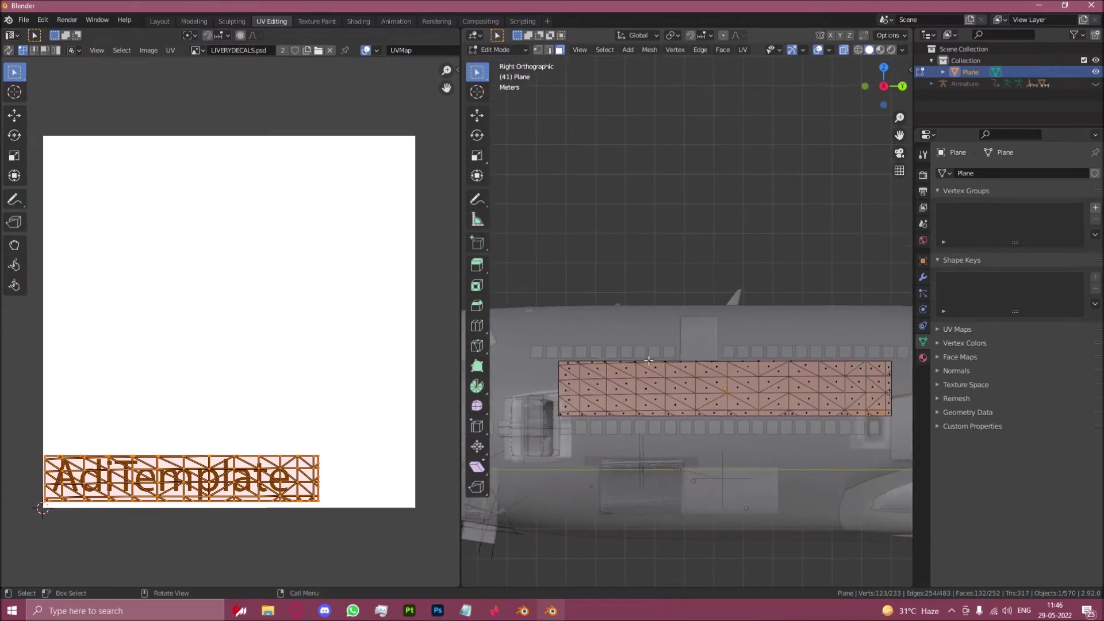
{"action": "scroll", "coordinate": [649, 361], "scroll_direction": "down", "scroll_amount": 2}
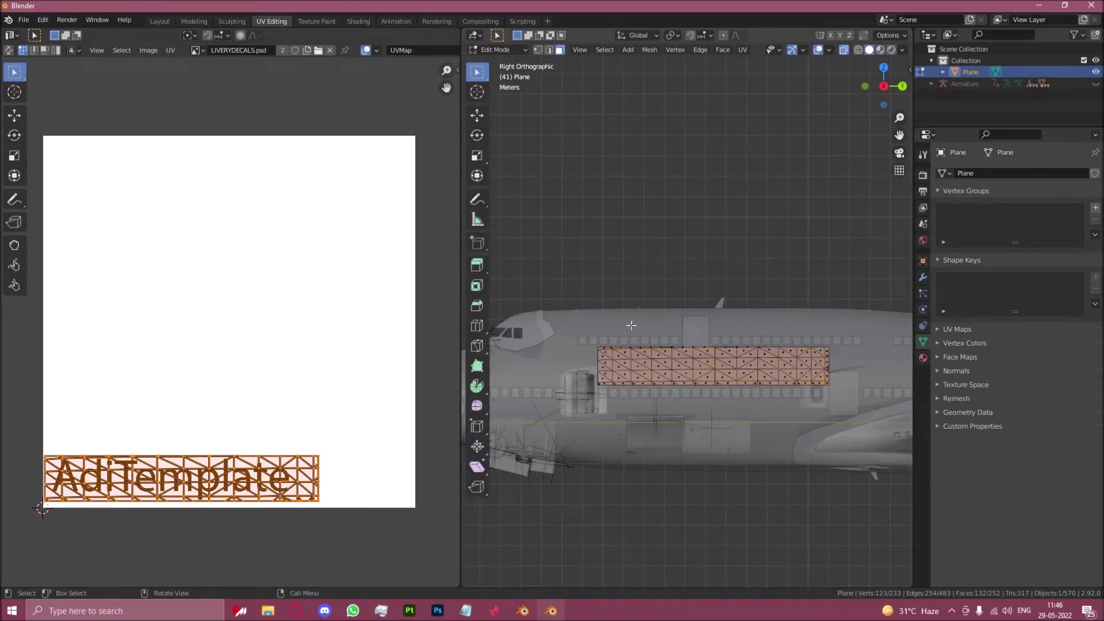
{"action": "middle_click_drag", "start_coordinate": [676, 307], "coordinate": [671, 333]}
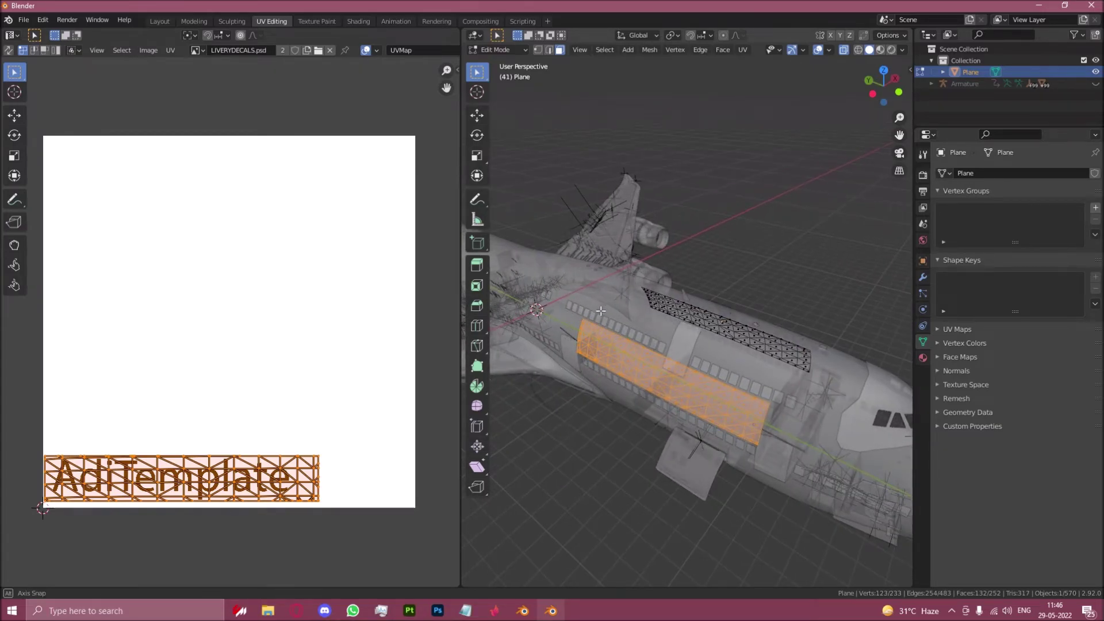
{"action": "middle_click_drag", "start_coordinate": [600, 303], "coordinate": [650, 263]}
{"action": "left_click_drag", "start_coordinate": [652, 261], "coordinate": [726, 510]}
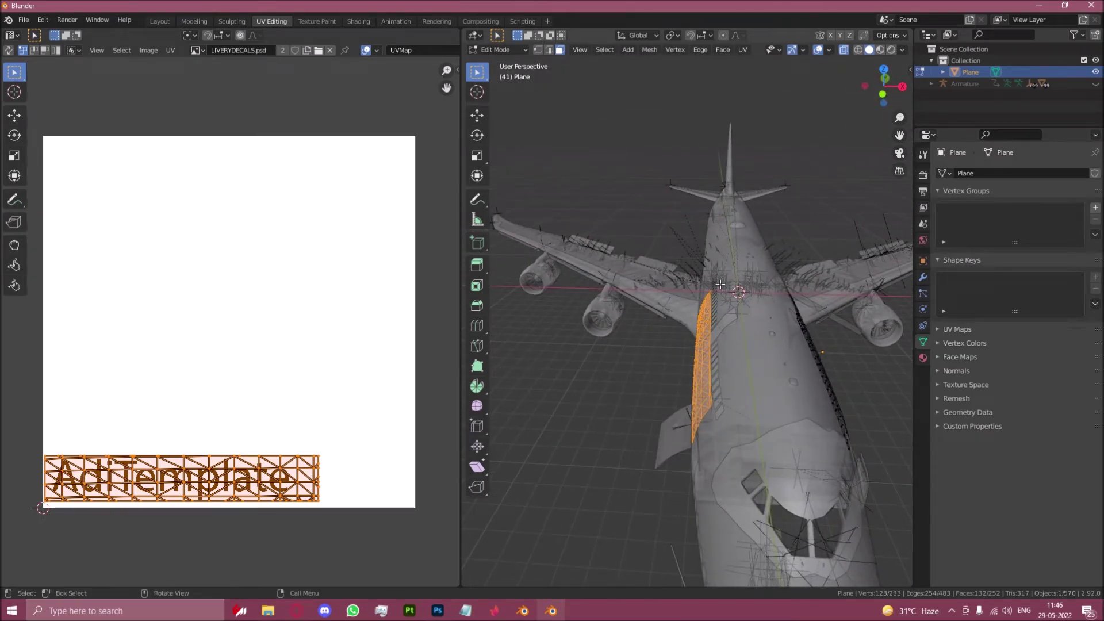
Mirror the decal's UV island horizontally with an X scale of -1 and check the lettering in the Layout workspace.
{"action": "key", "text": "s"}
{"action": "left_click", "coordinate": [360, 437]}
{"action": "left_click", "coordinate": [64, 577]}
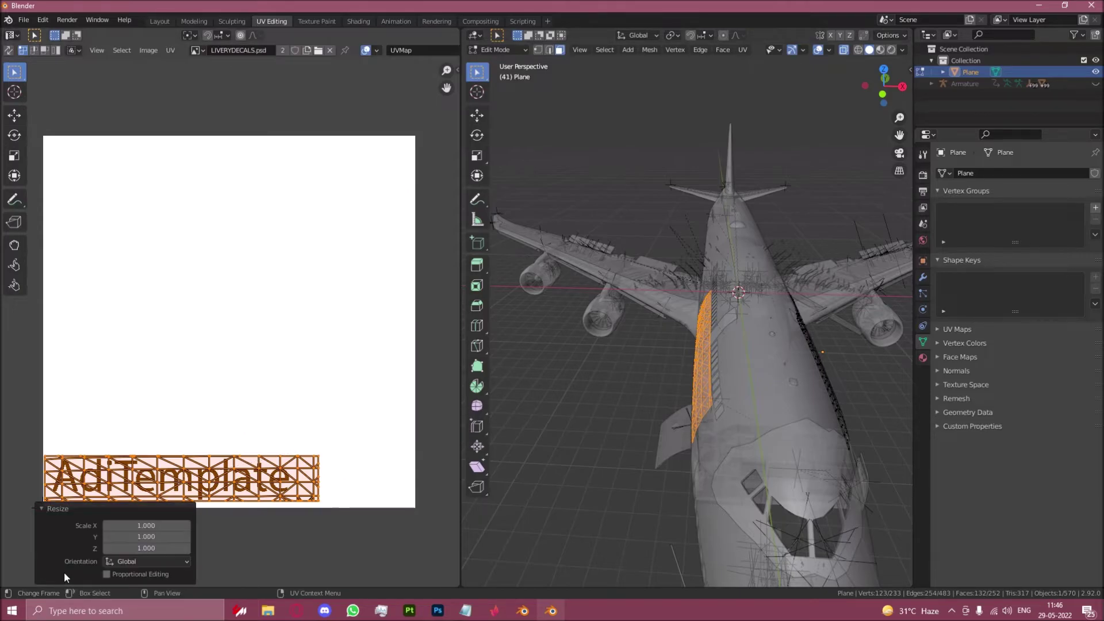
{"action": "left_click", "coordinate": [134, 527]}
{"action": "type", "text": "-1"}
{"action": "key", "text": "Return"}
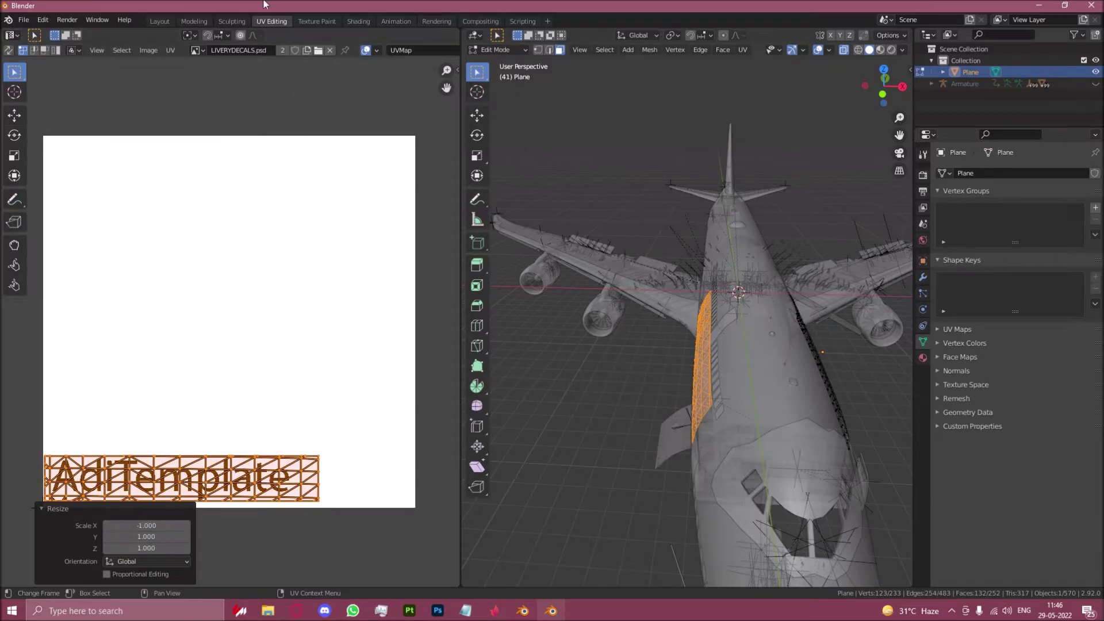
{"action": "left_click", "coordinate": [159, 23]}
{"action": "middle_click_drag", "start_coordinate": [481, 370], "coordinate": [565, 392]}
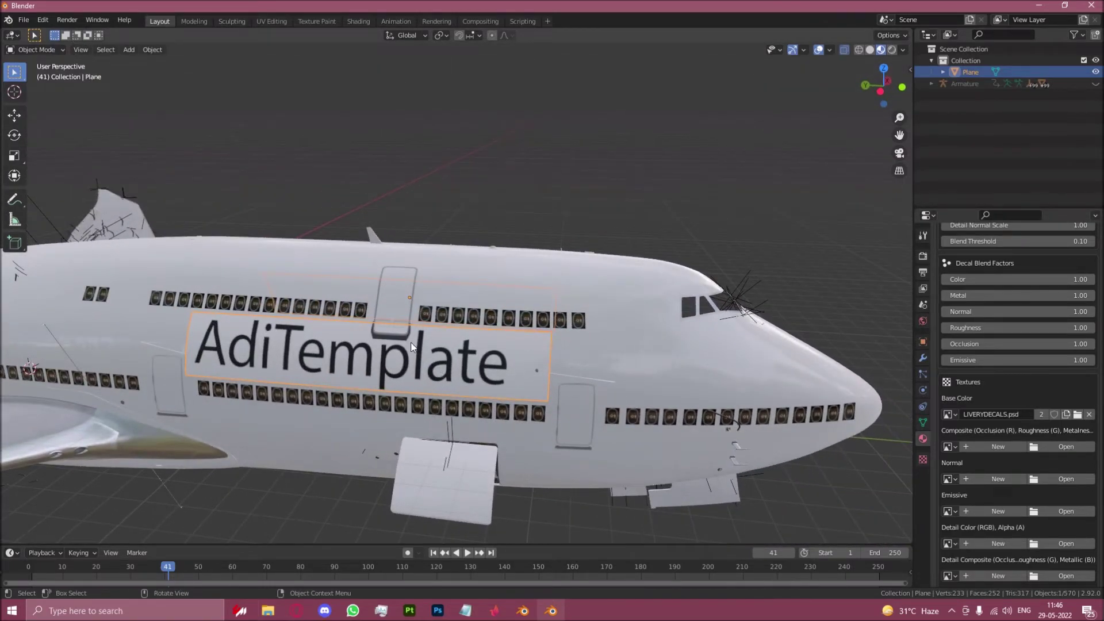
{"action": "scroll", "coordinate": [443, 397], "scroll_direction": "up", "scroll_amount": 2}
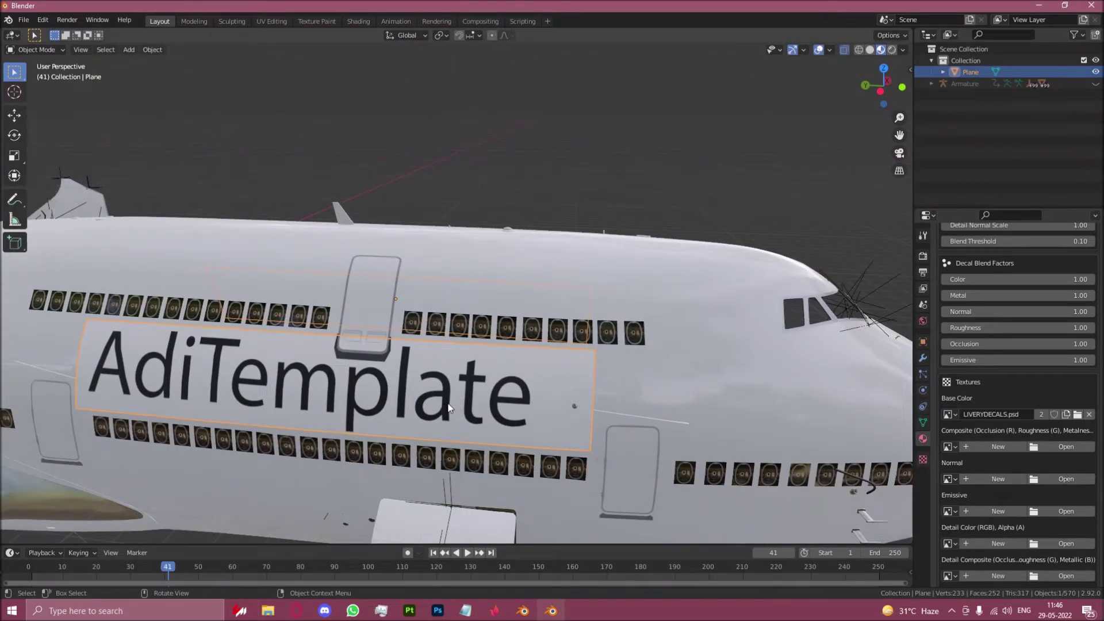
In the UV Editing workspace, shift the decal's UV island about -0.0465 m along X and preview the text in material shading.
{"action": "left_click", "coordinate": [271, 22]}
{"action": "key", "text": "g"}
{"action": "key", "text": "x"}
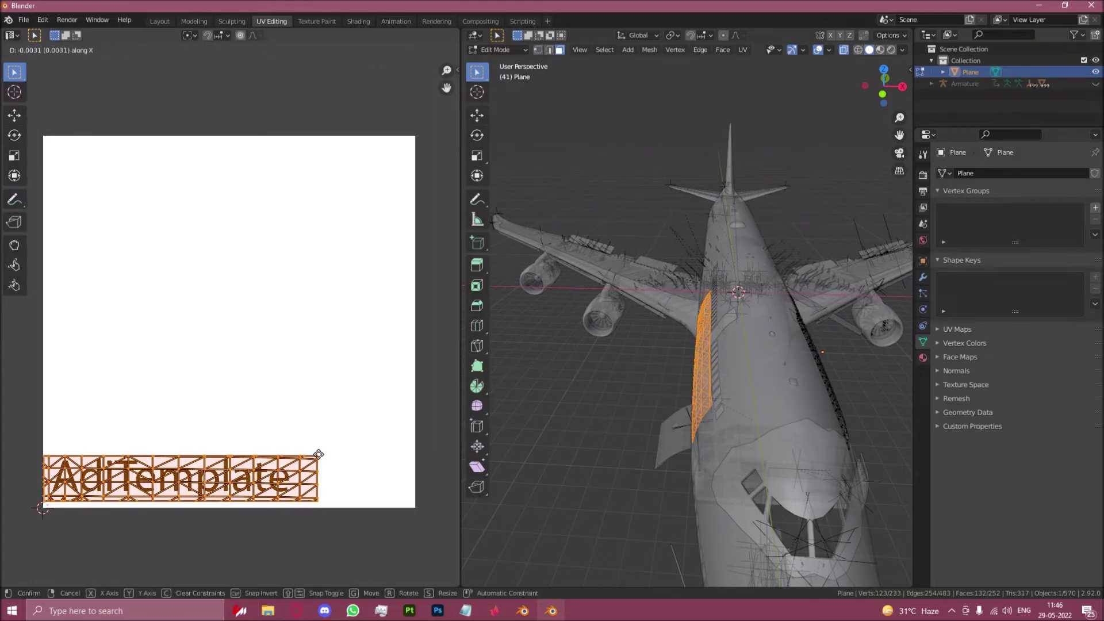
{"action": "left_click", "coordinate": [302, 454]}
{"action": "middle_click_drag", "start_coordinate": [650, 377], "coordinate": [706, 373]}
{"action": "left_click", "coordinate": [881, 51]}
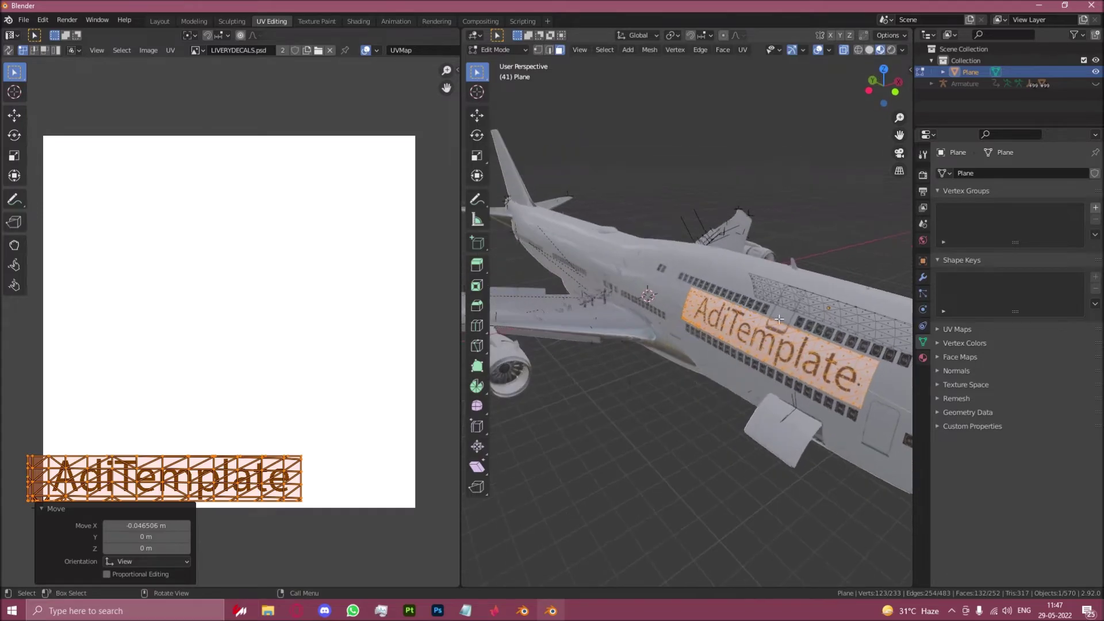
{"action": "middle_click_drag", "start_coordinate": [749, 300], "coordinate": [647, 281]}
{"action": "left_click", "coordinate": [869, 50]}
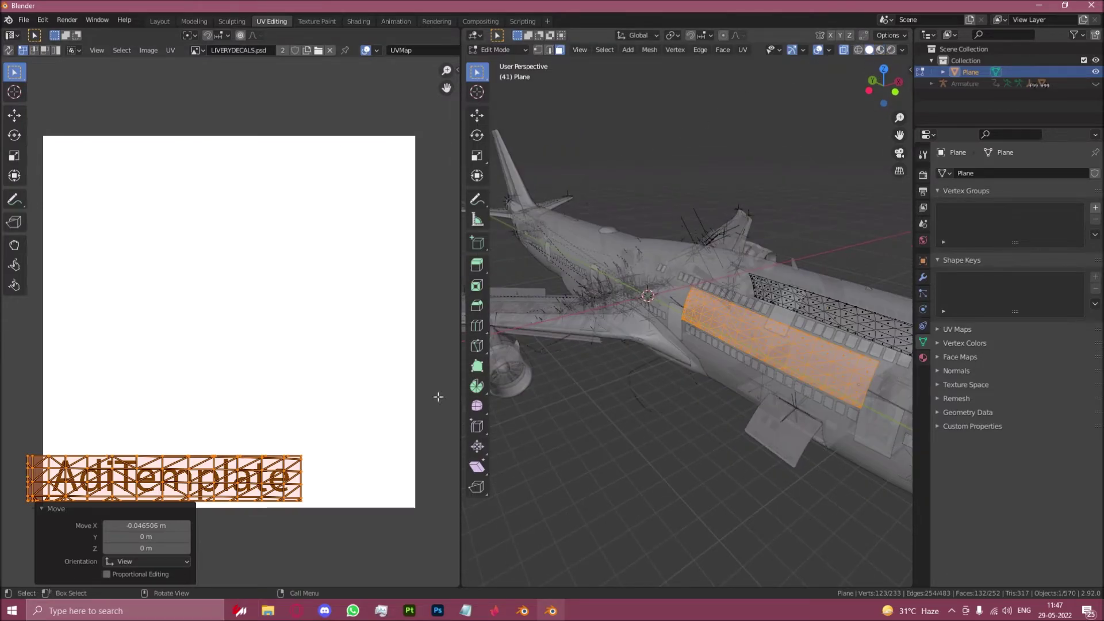
Nudge the decal's UV island about another -0.006 m along X.
{"action": "key", "text": "g"}
{"action": "key", "text": "x"}
{"action": "left_click", "coordinate": [263, 397]}
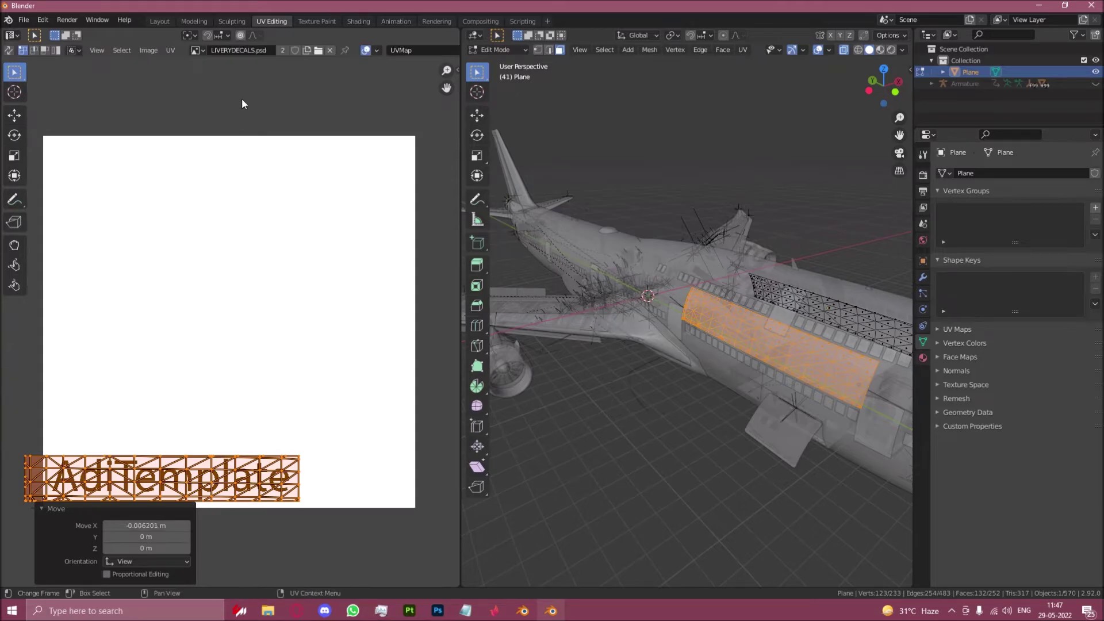
Examine the AdiTemplate decal and its background along the fuselage in the Layout workspace.
{"action": "left_click", "coordinate": [159, 21]}
{"action": "middle_click_drag", "start_coordinate": [541, 182], "coordinate": [500, 247]}
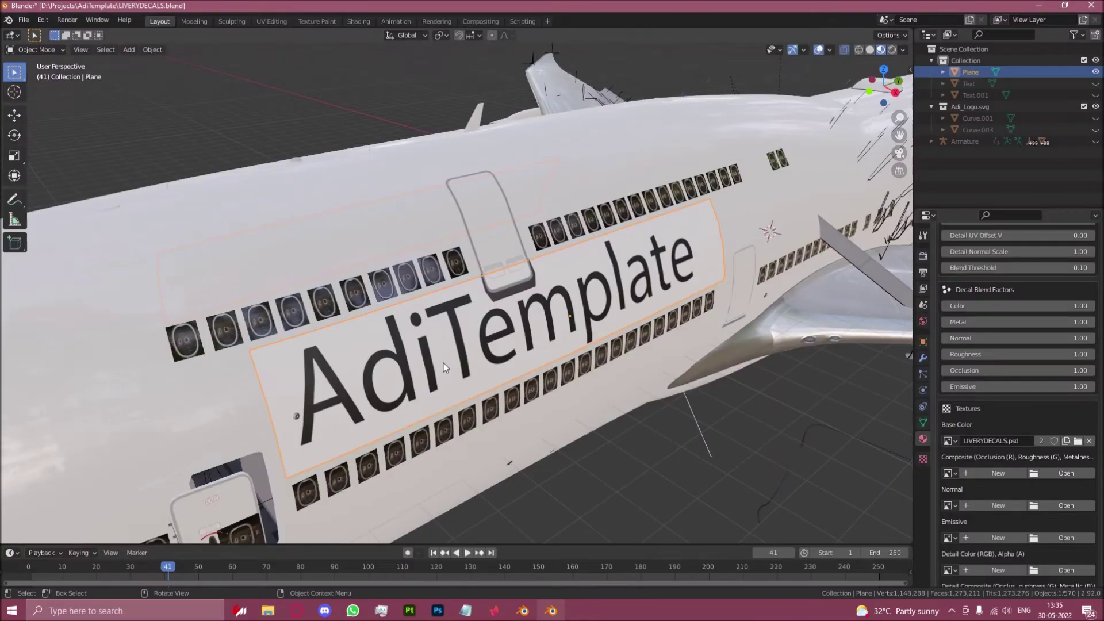
{"action": "middle_click_drag", "start_coordinate": [447, 362], "coordinate": [385, 333]}
{"action": "scroll", "coordinate": [440, 367], "scroll_direction": "up", "scroll_amount": 2}
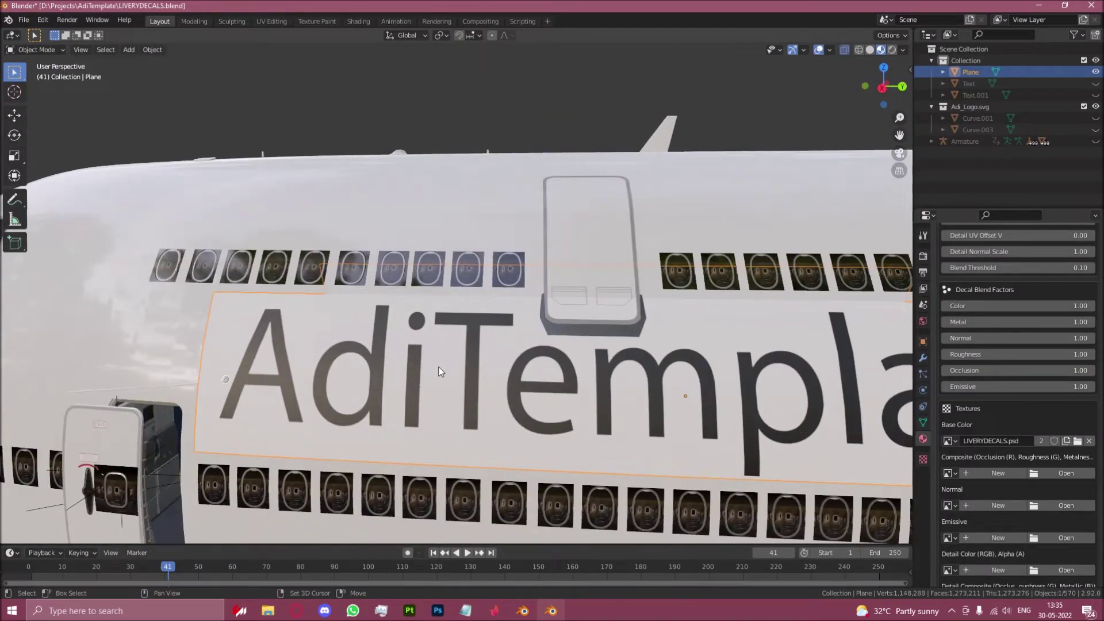
{"action": "middle_click_drag", "start_coordinate": [439, 367], "coordinate": [401, 329]}
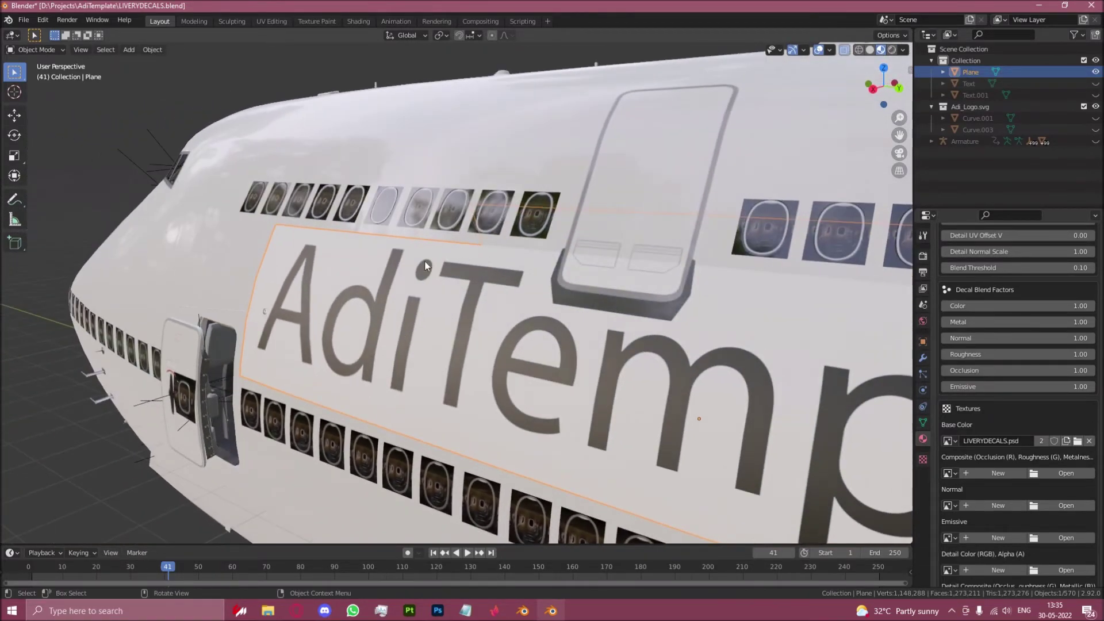
{"action": "scroll", "coordinate": [498, 287], "scroll_direction": "down", "scroll_amount": 3}
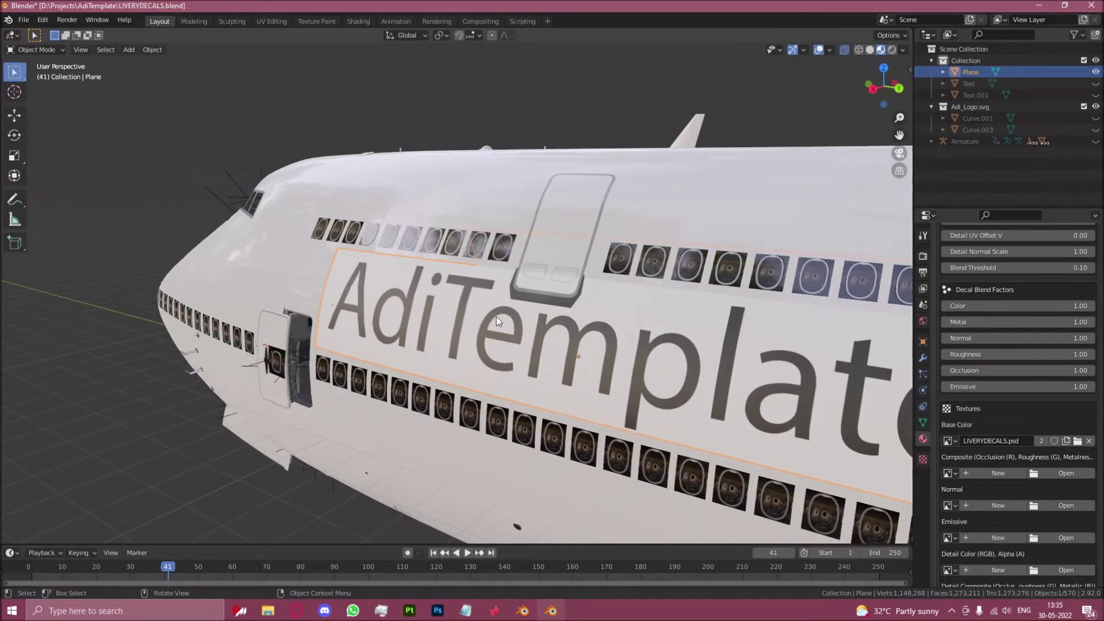
Switch to Photoshop and save the texture as a PNG copy named LIVERYDECALS.png in the AdiTemplate project folder.
{"action": "left_click", "coordinate": [438, 610]}
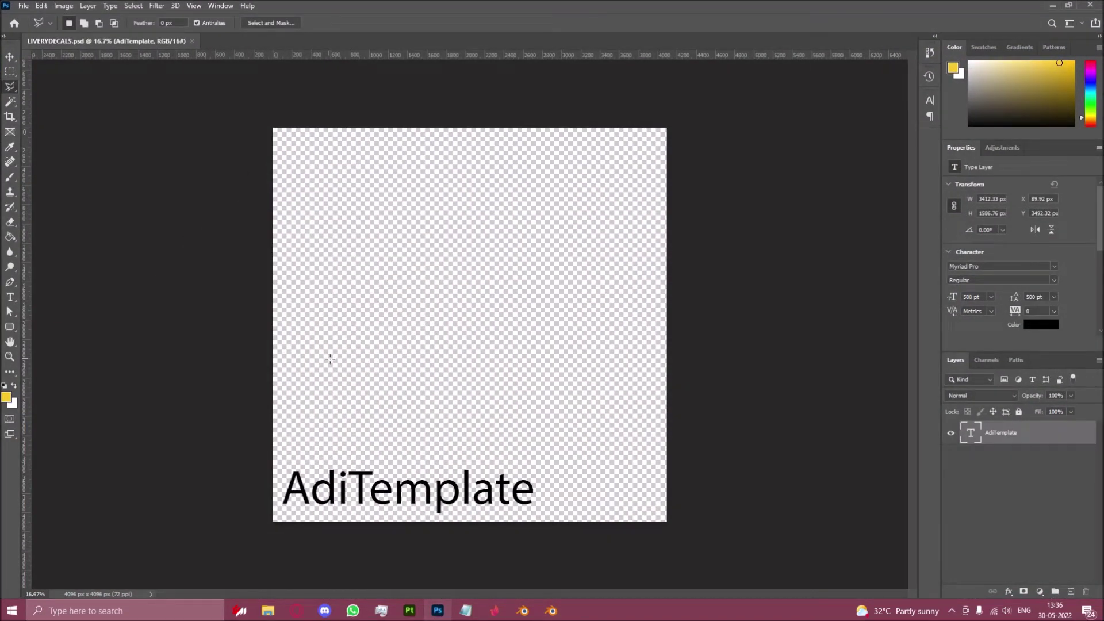
{"action": "scroll", "coordinate": [404, 496], "scroll_direction": "up", "scroll_amount": 7, "text": "alt"}
{"action": "scroll", "coordinate": [411, 486], "scroll_direction": "down", "scroll_amount": 6, "text": "alt"}
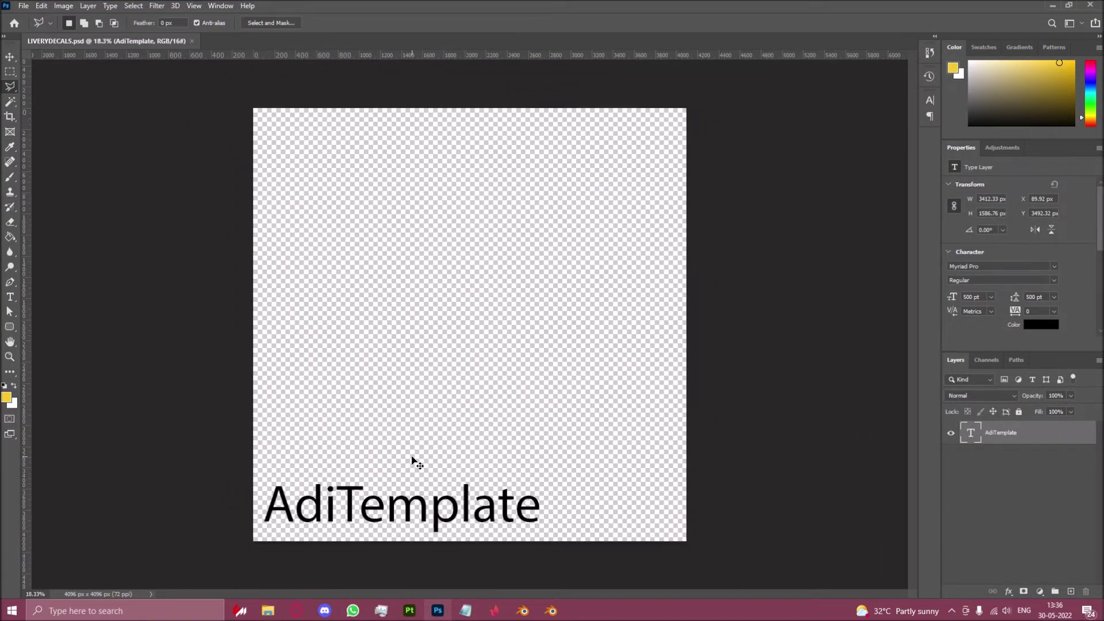
{"action": "key", "text": "ctrl+shift+s"}
{"action": "left_click", "coordinate": [368, 448]}
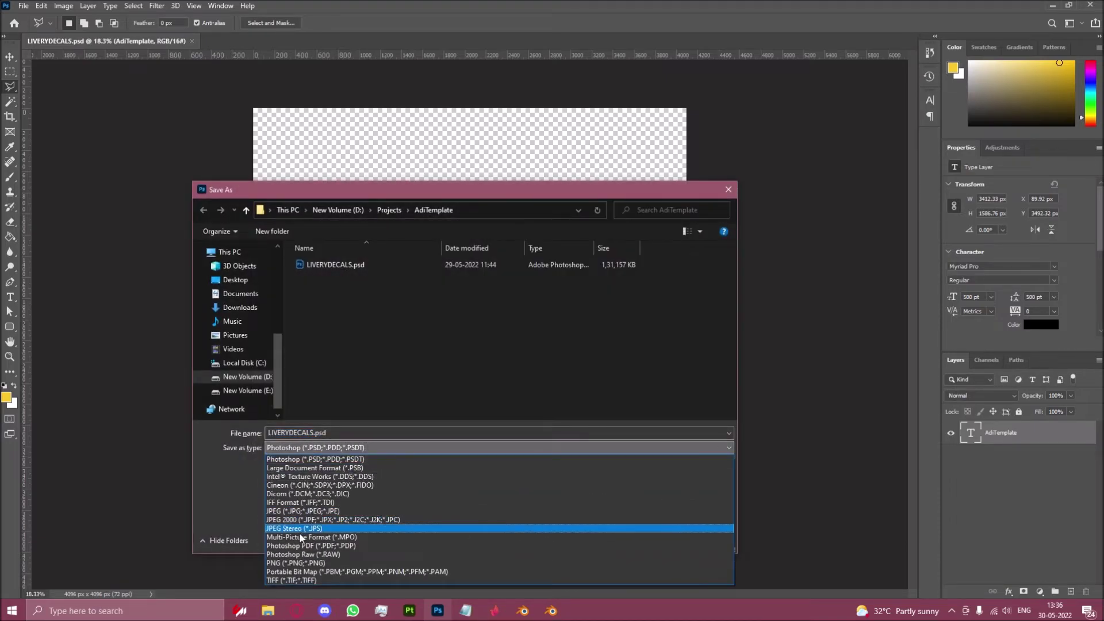
{"action": "left_click", "coordinate": [295, 562]}
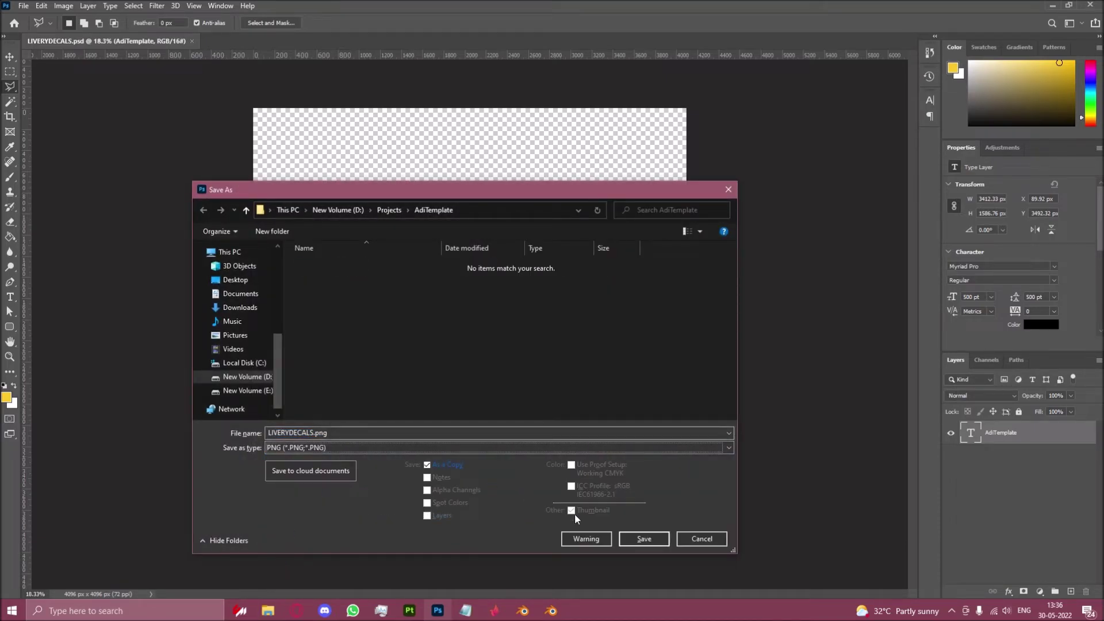
{"action": "left_click", "coordinate": [644, 539]}
{"action": "left_click", "coordinate": [616, 183]}
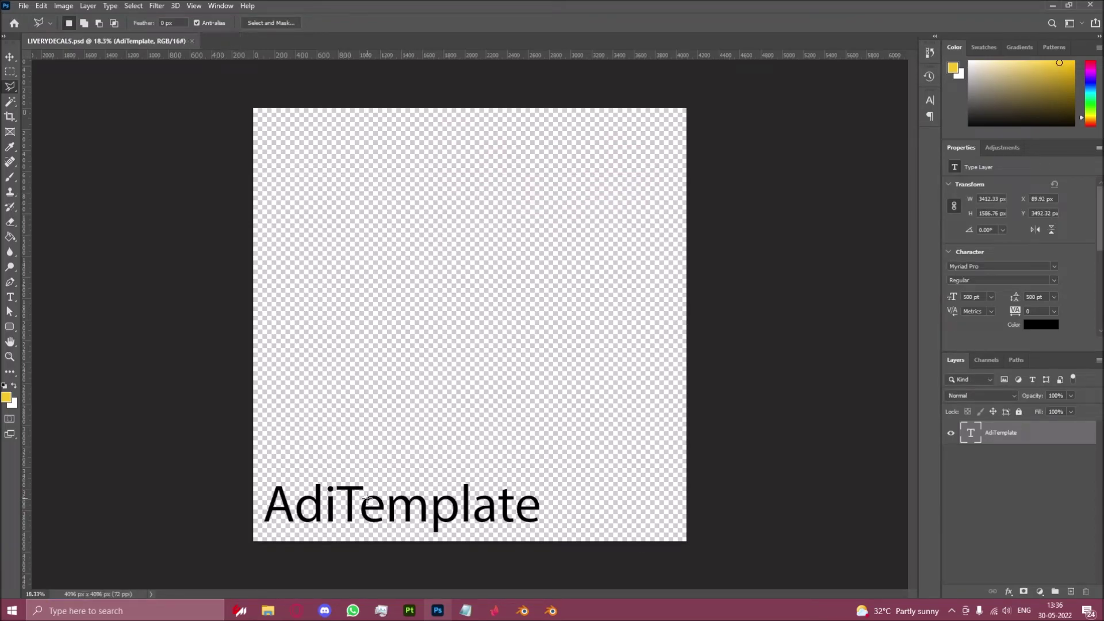
Switch back to Blender and delete the LIVERYDECALS.psd image from the Blender File data in the outliner.
{"action": "left_click", "coordinate": [565, 607]}
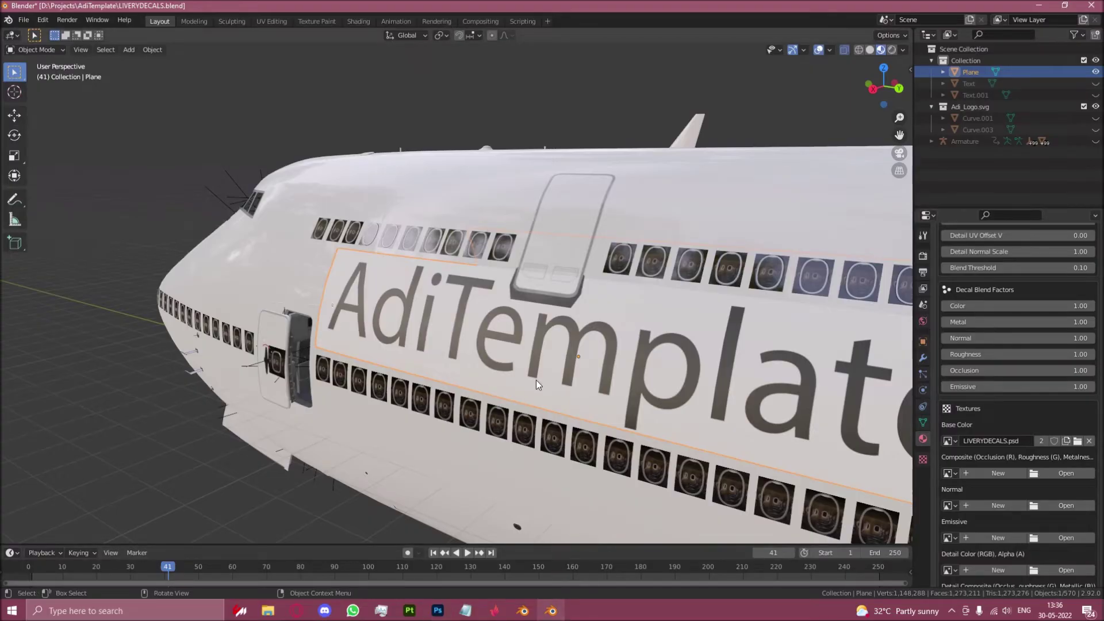
{"action": "left_click", "coordinate": [950, 34]}
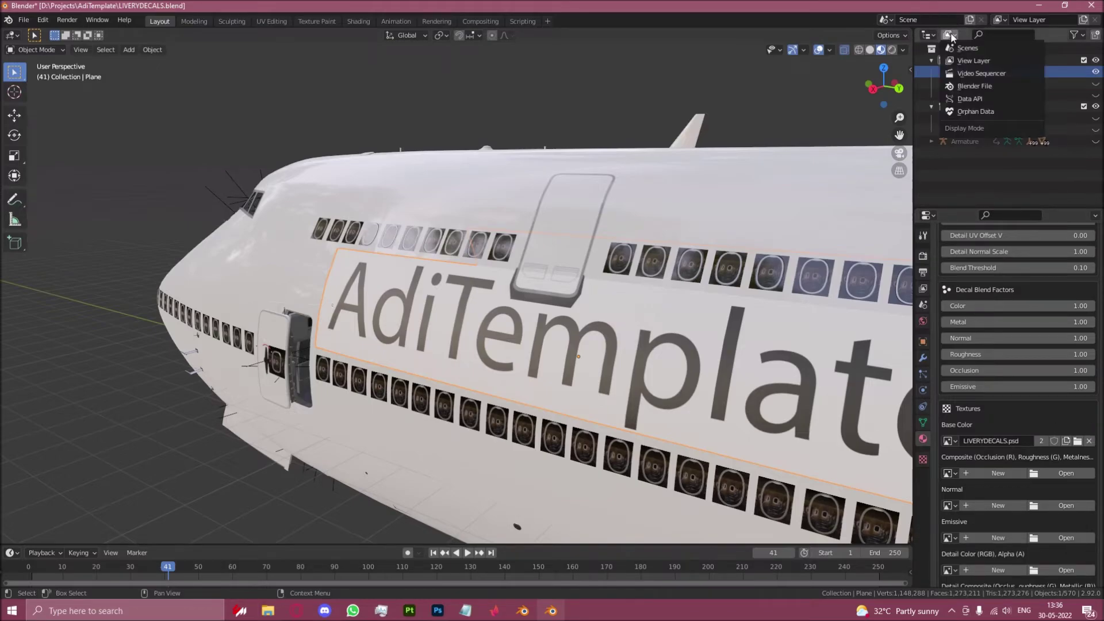
{"action": "left_click", "coordinate": [957, 89]}
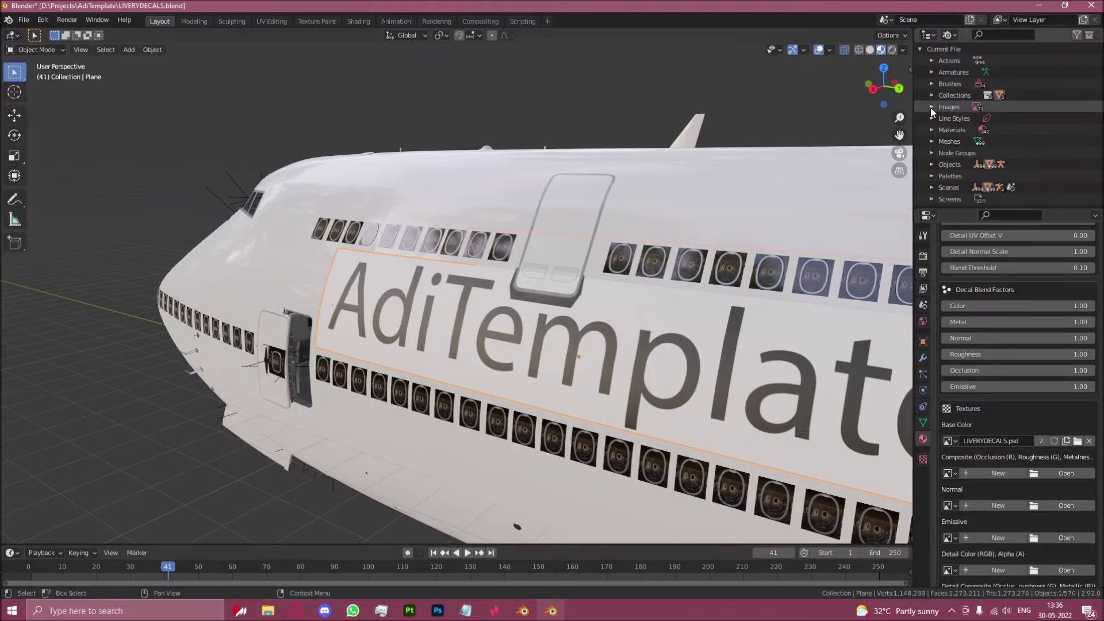
{"action": "left_click", "coordinate": [931, 107]}
{"action": "scroll", "coordinate": [983, 153], "scroll_direction": "down", "scroll_amount": 15}
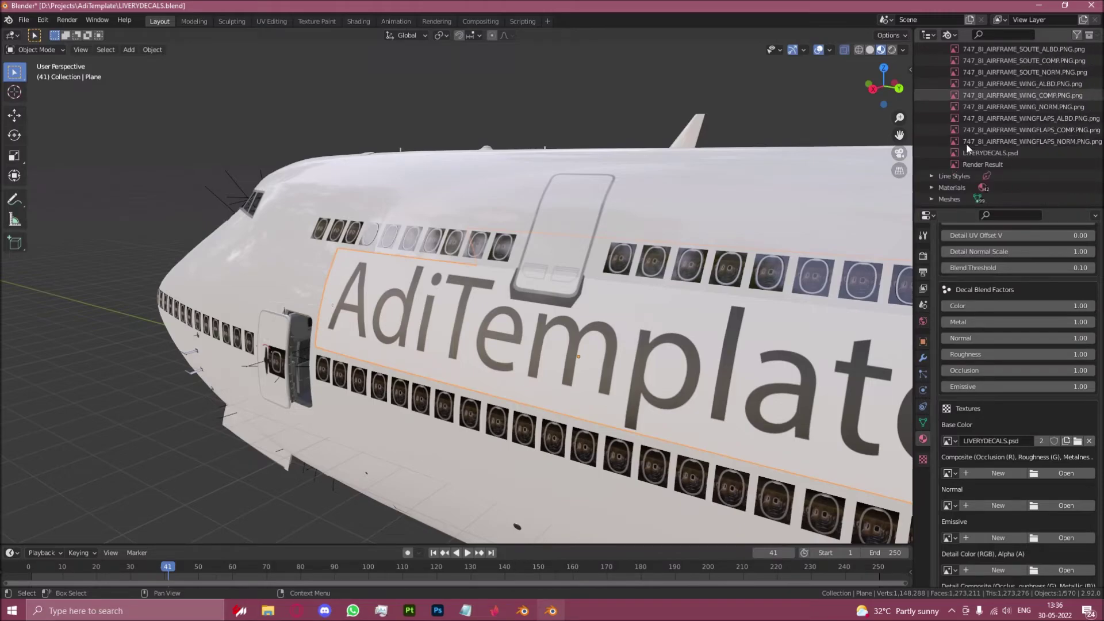
{"action": "scroll", "coordinate": [967, 149], "scroll_direction": "down", "scroll_amount": 2}
{"action": "right_click", "coordinate": [975, 126]}
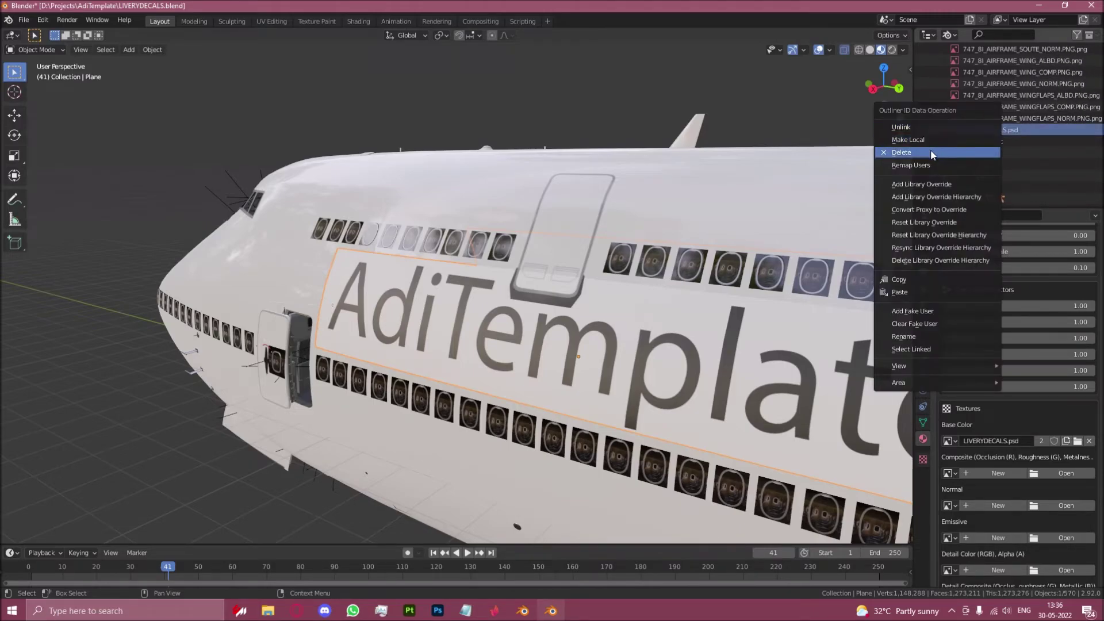
Return the outliner to View Layer display and load LIVERYDECALS.png as the decal material's base color texture.
{"action": "left_click", "coordinate": [949, 35]}
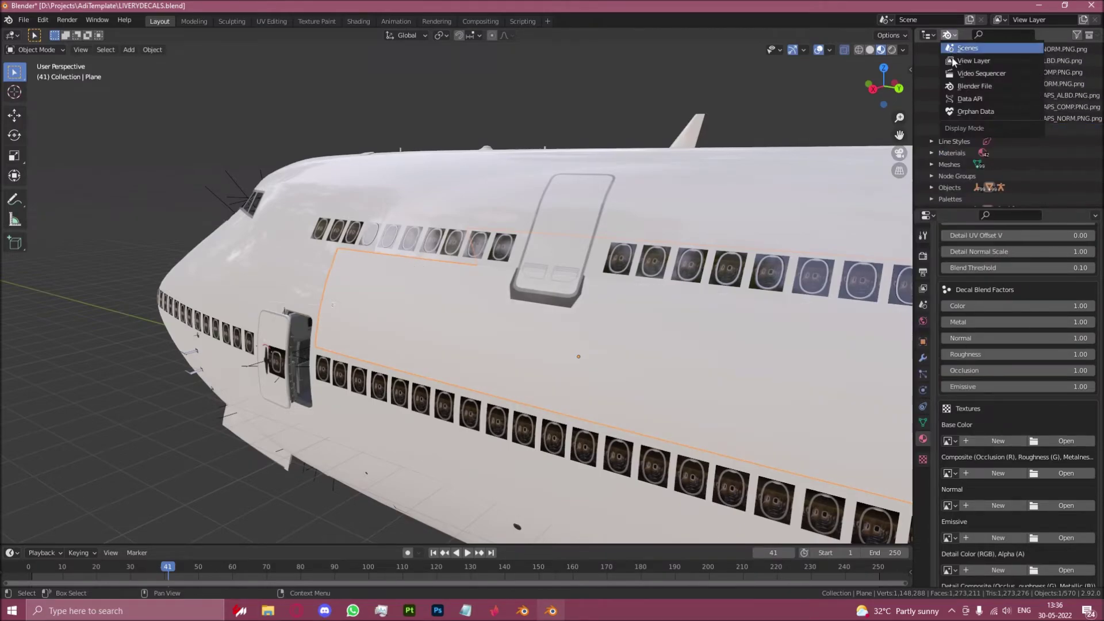
{"action": "left_click", "coordinate": [974, 61]}
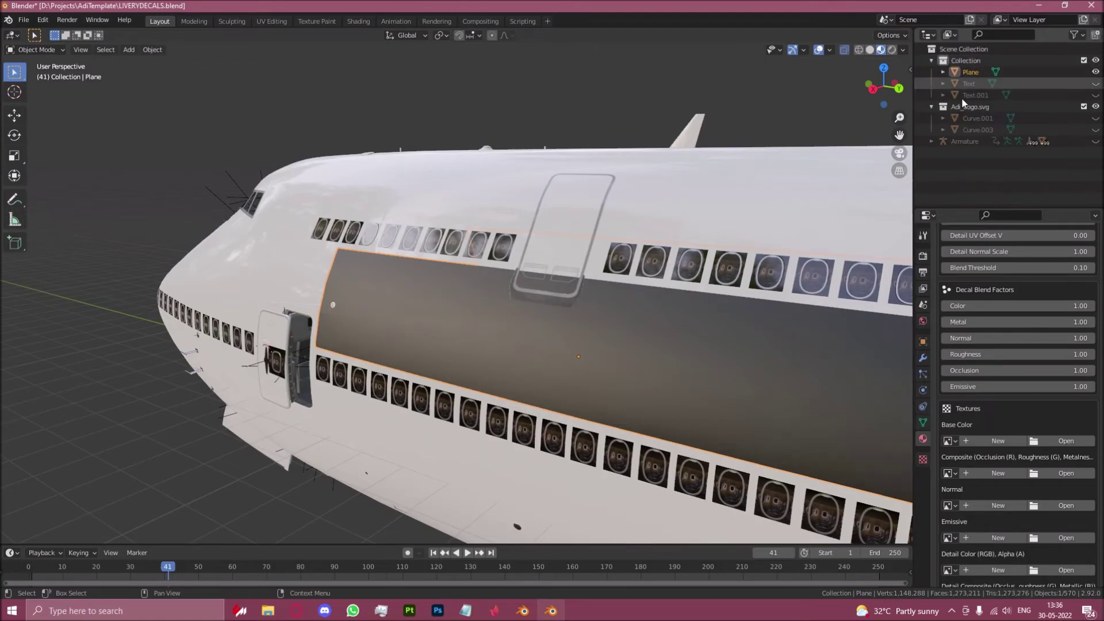
{"action": "left_click", "coordinate": [1064, 441]}
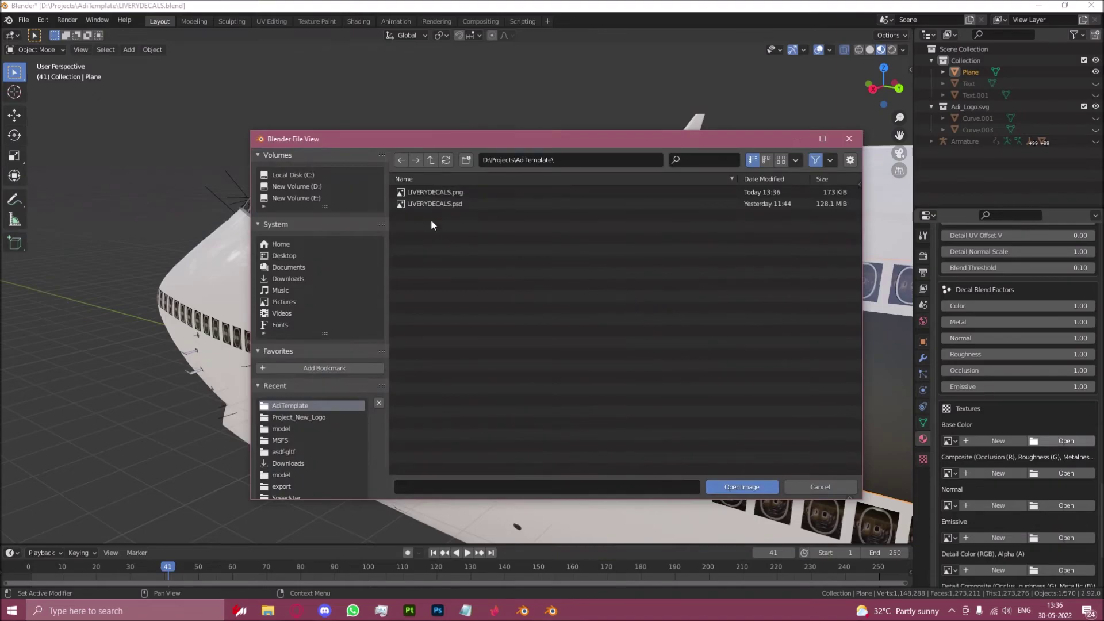
{"action": "double_click", "coordinate": [426, 192]}
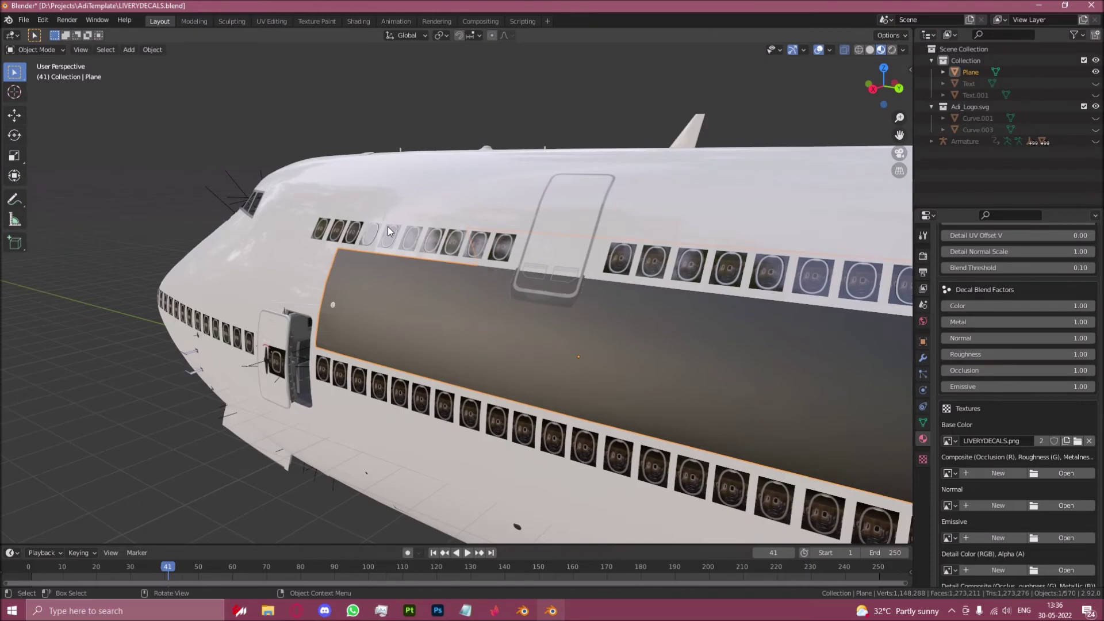
Set the decal material's blend mode to Alpha Blend.
{"action": "middle_click_drag", "start_coordinate": [392, 233], "coordinate": [504, 254]}
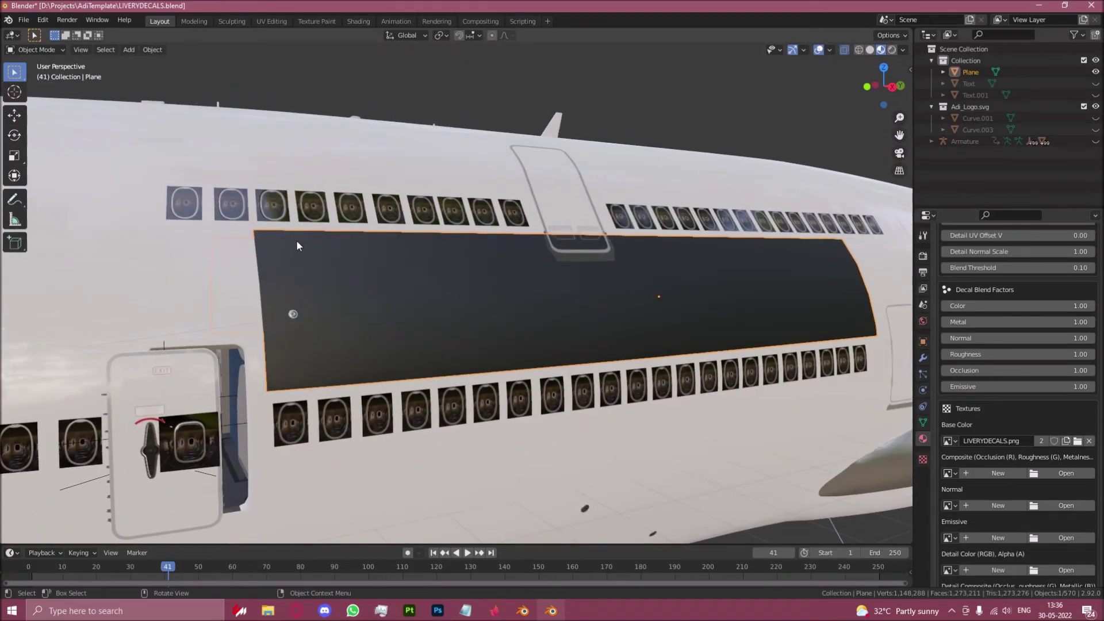
{"action": "middle_click_drag", "start_coordinate": [459, 243], "coordinate": [372, 306]}
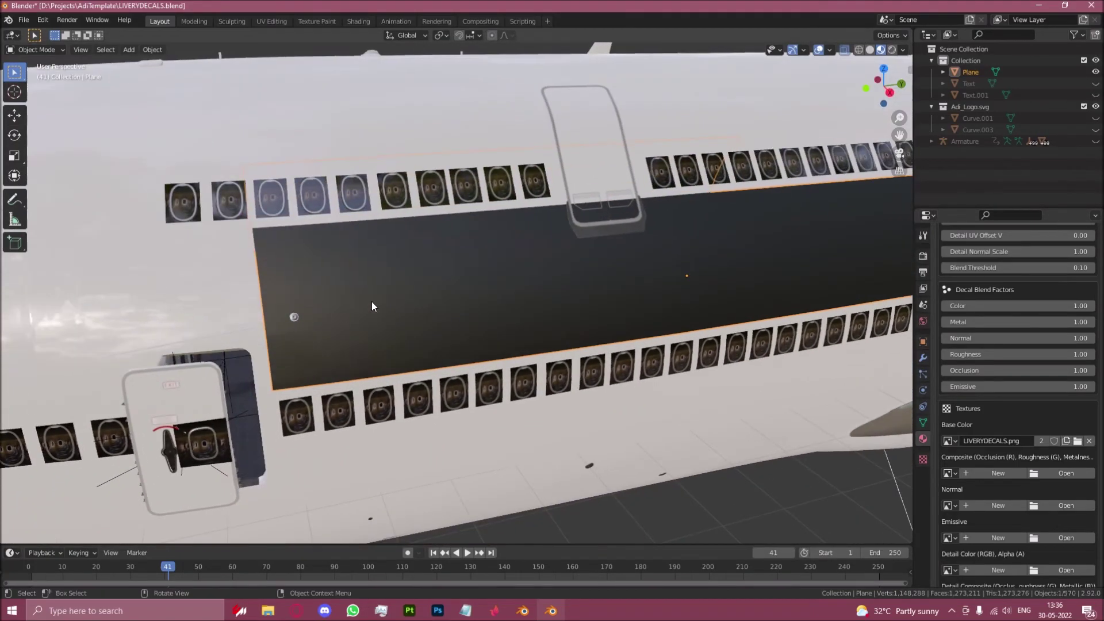
{"action": "middle_click_drag", "start_coordinate": [523, 255], "coordinate": [391, 253]}
{"action": "scroll", "coordinate": [1002, 441], "scroll_direction": "up", "scroll_amount": 10}
{"action": "scroll", "coordinate": [1015, 417], "scroll_direction": "up", "scroll_amount": 15}
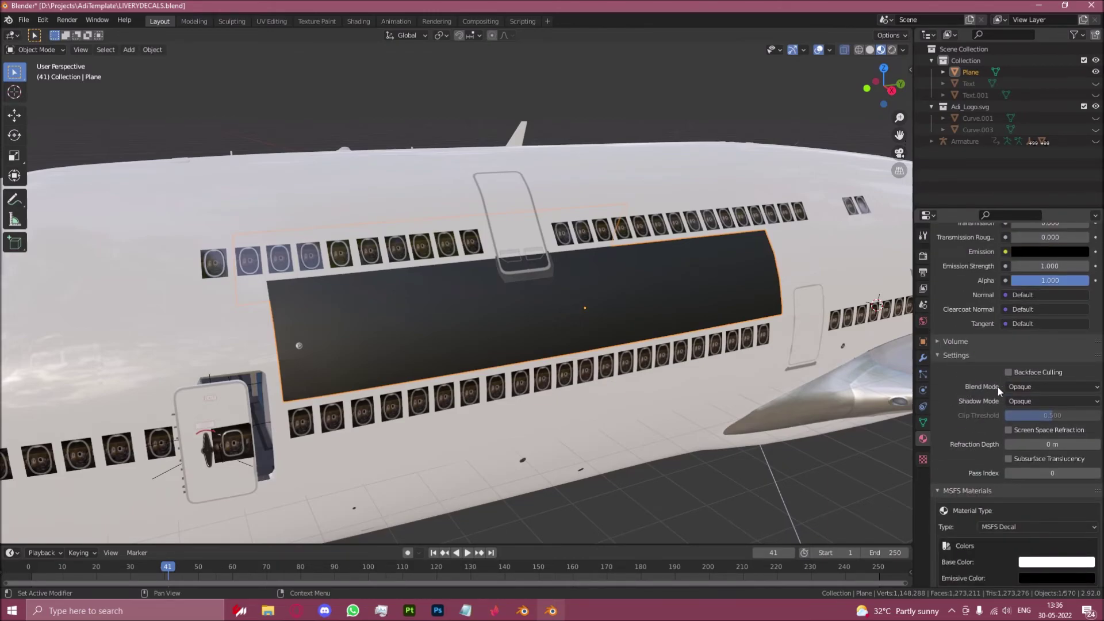
{"action": "left_click", "coordinate": [1027, 386]}
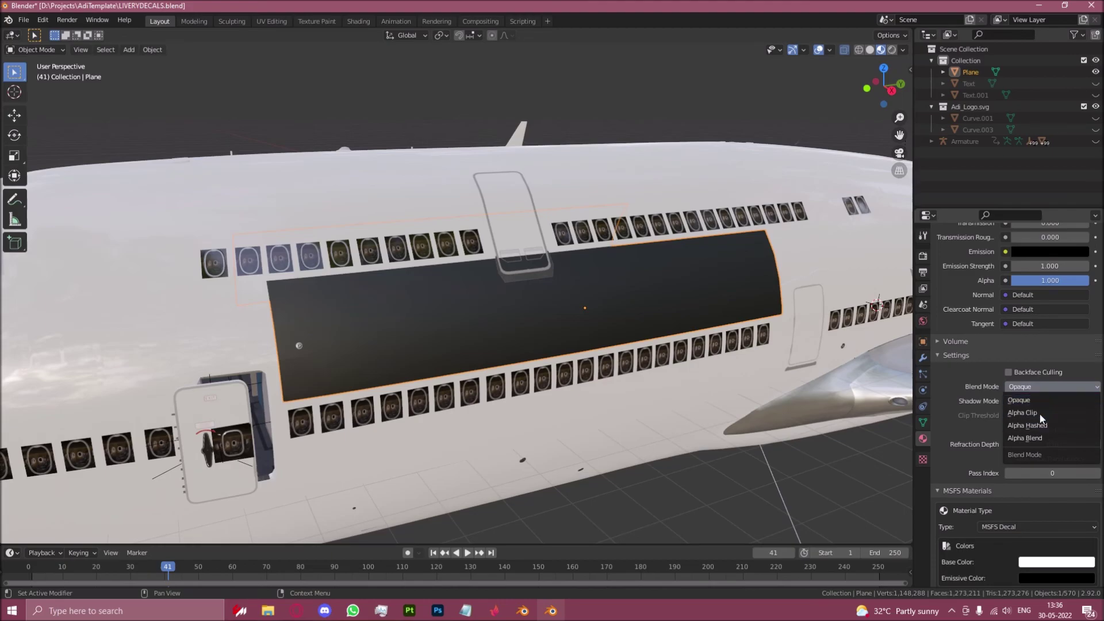
{"action": "left_click", "coordinate": [1029, 439]}
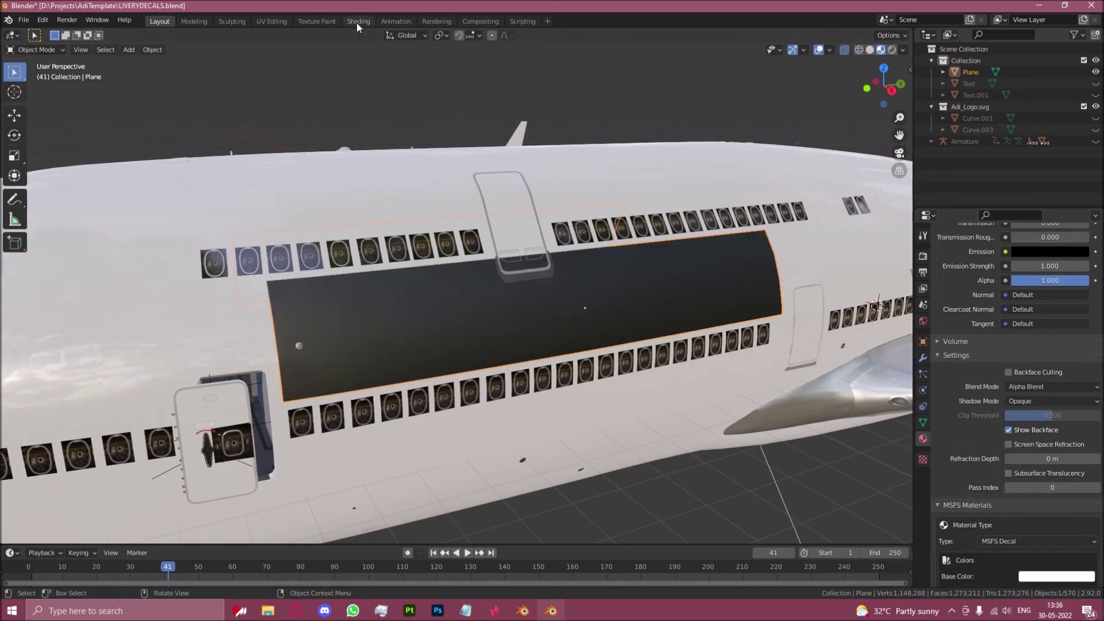
In the Shading workspace, place the Base Color texture node beside the Principled BSDF and connect its Alpha output to the shader's Alpha input.
{"action": "left_click", "coordinate": [358, 22]}
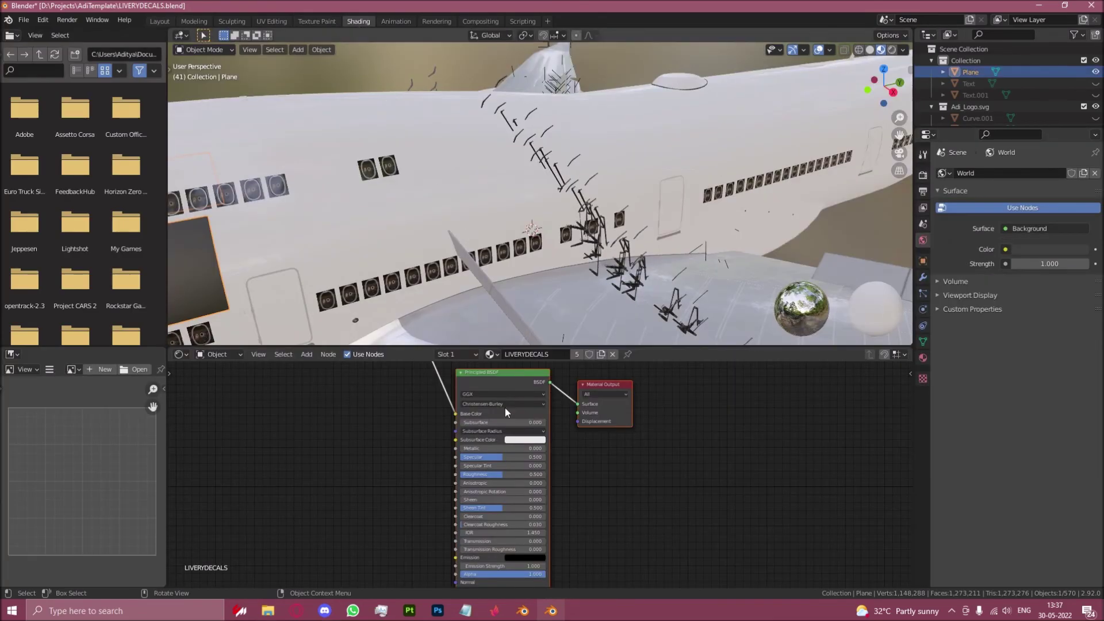
{"action": "scroll", "coordinate": [505, 409], "scroll_direction": "down", "scroll_amount": 4}
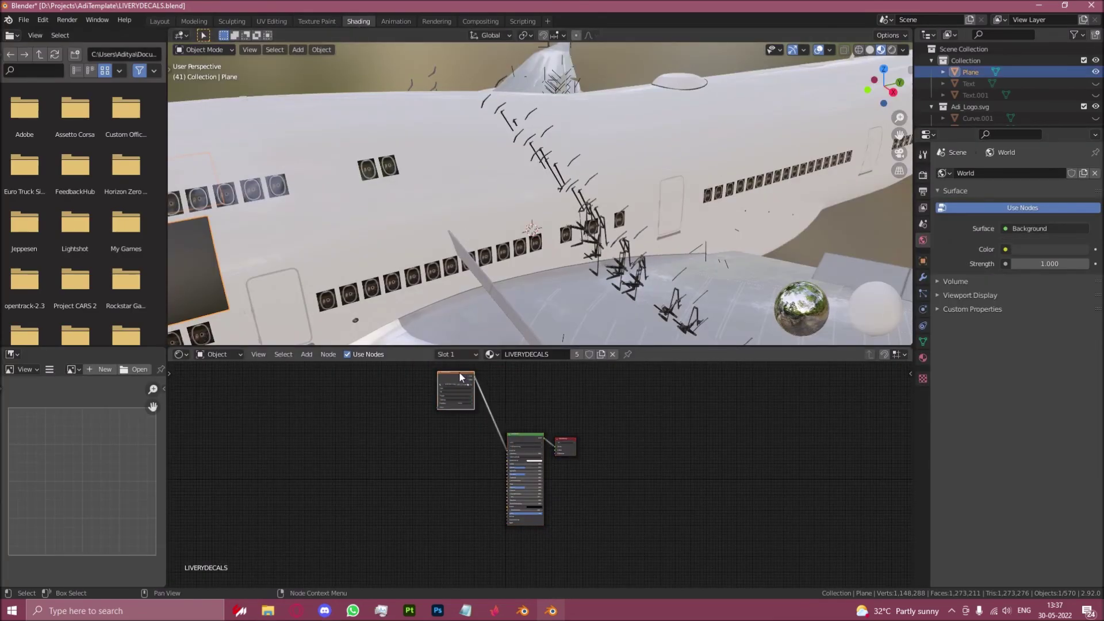
{"action": "left_click_drag", "start_coordinate": [450, 375], "coordinate": [437, 455]}
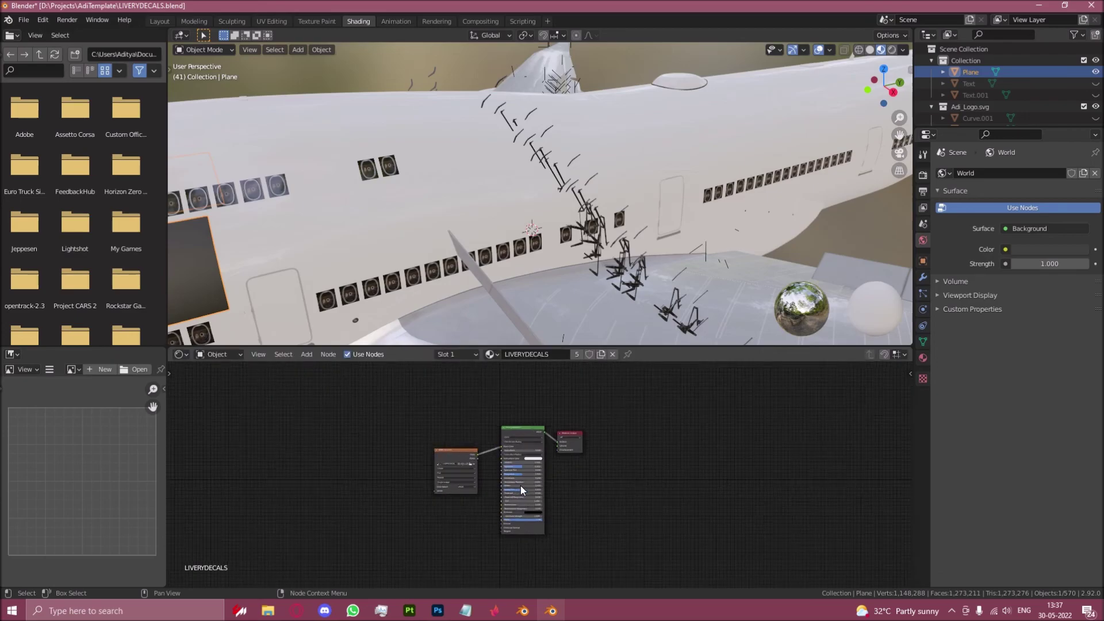
{"action": "scroll", "coordinate": [467, 499], "scroll_direction": "up", "scroll_amount": 5}
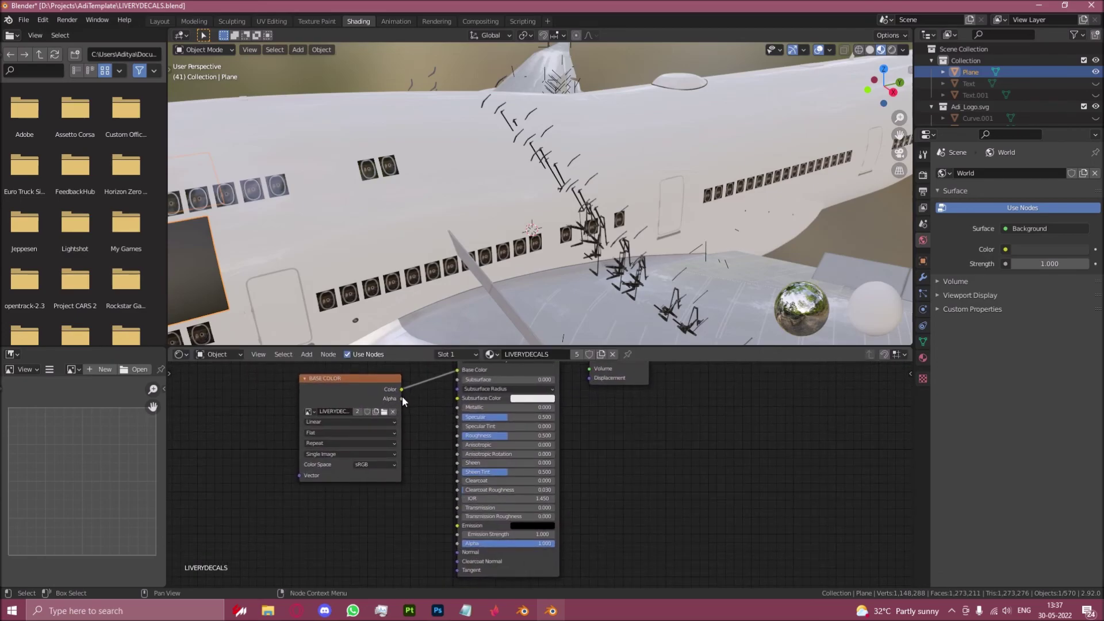
{"action": "left_click_drag", "start_coordinate": [402, 398], "coordinate": [457, 543]}
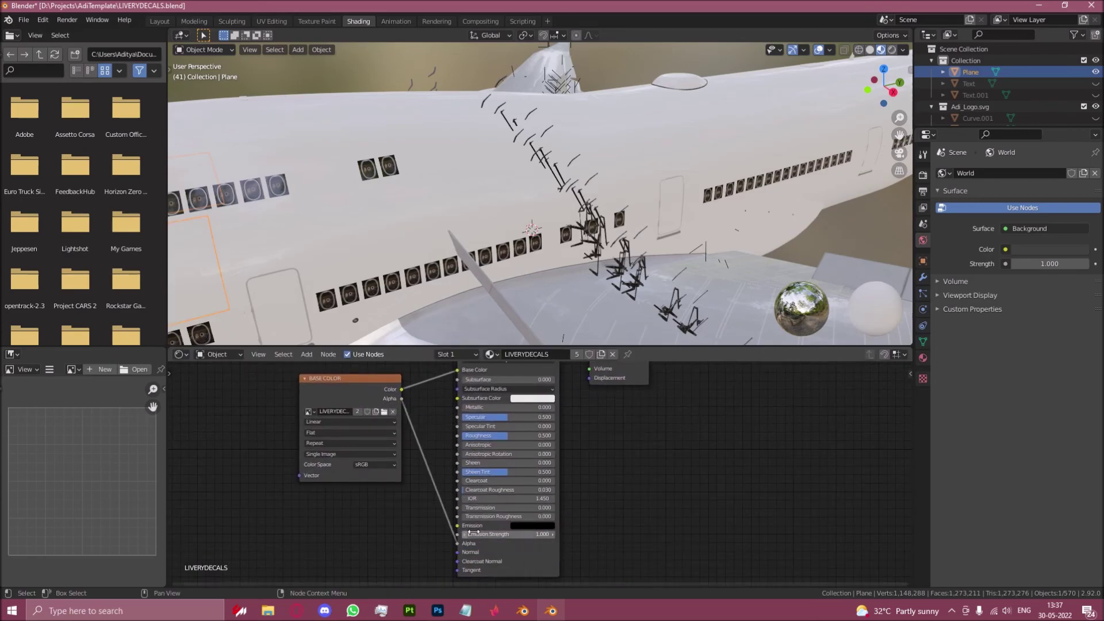
Return to the Layout workspace and inspect the transparency of the AdiTemplate decal on the fuselage.
{"action": "left_click", "coordinate": [160, 21]}
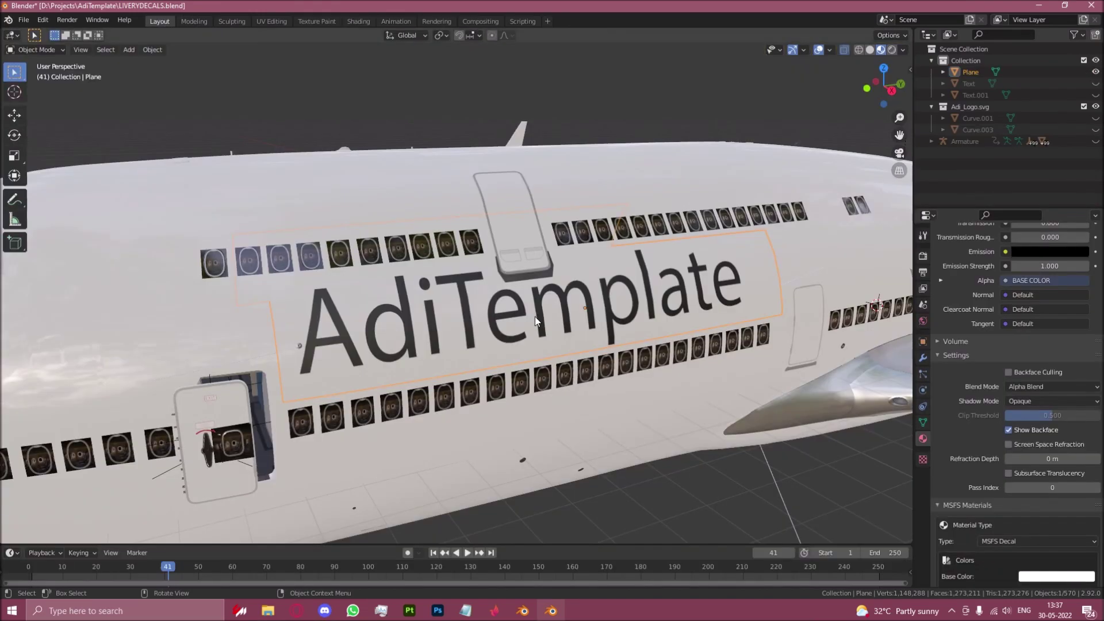
{"action": "scroll", "coordinate": [411, 301], "scroll_direction": "up", "scroll_amount": 6}
{"action": "middle_click_drag", "start_coordinate": [402, 340], "coordinate": [640, 389]}
{"action": "scroll", "coordinate": [496, 346], "scroll_direction": "down", "scroll_amount": 10}
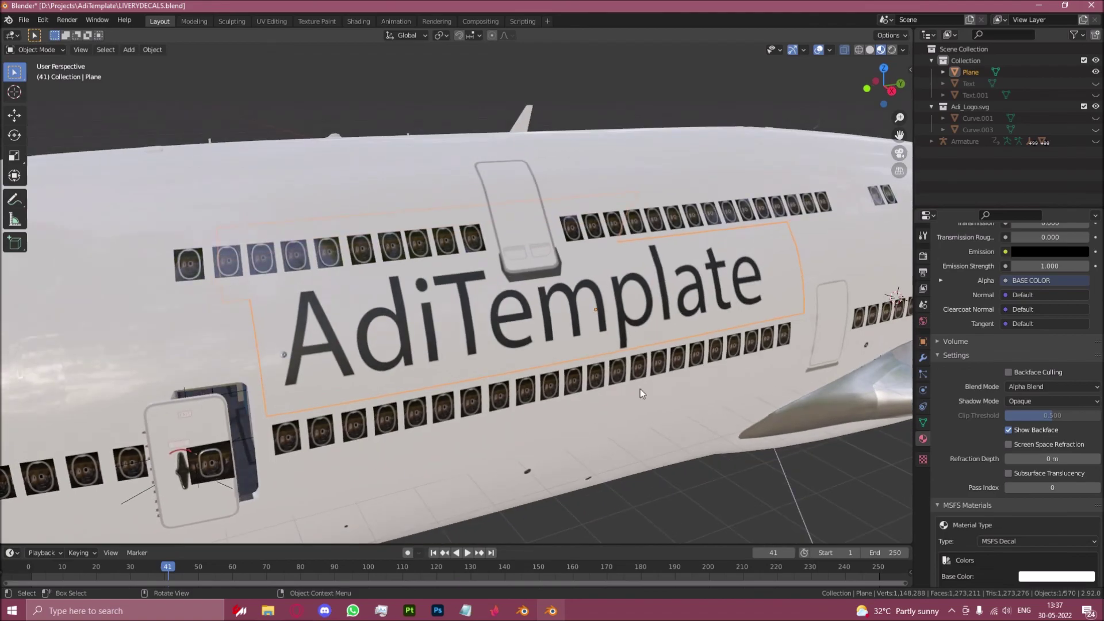